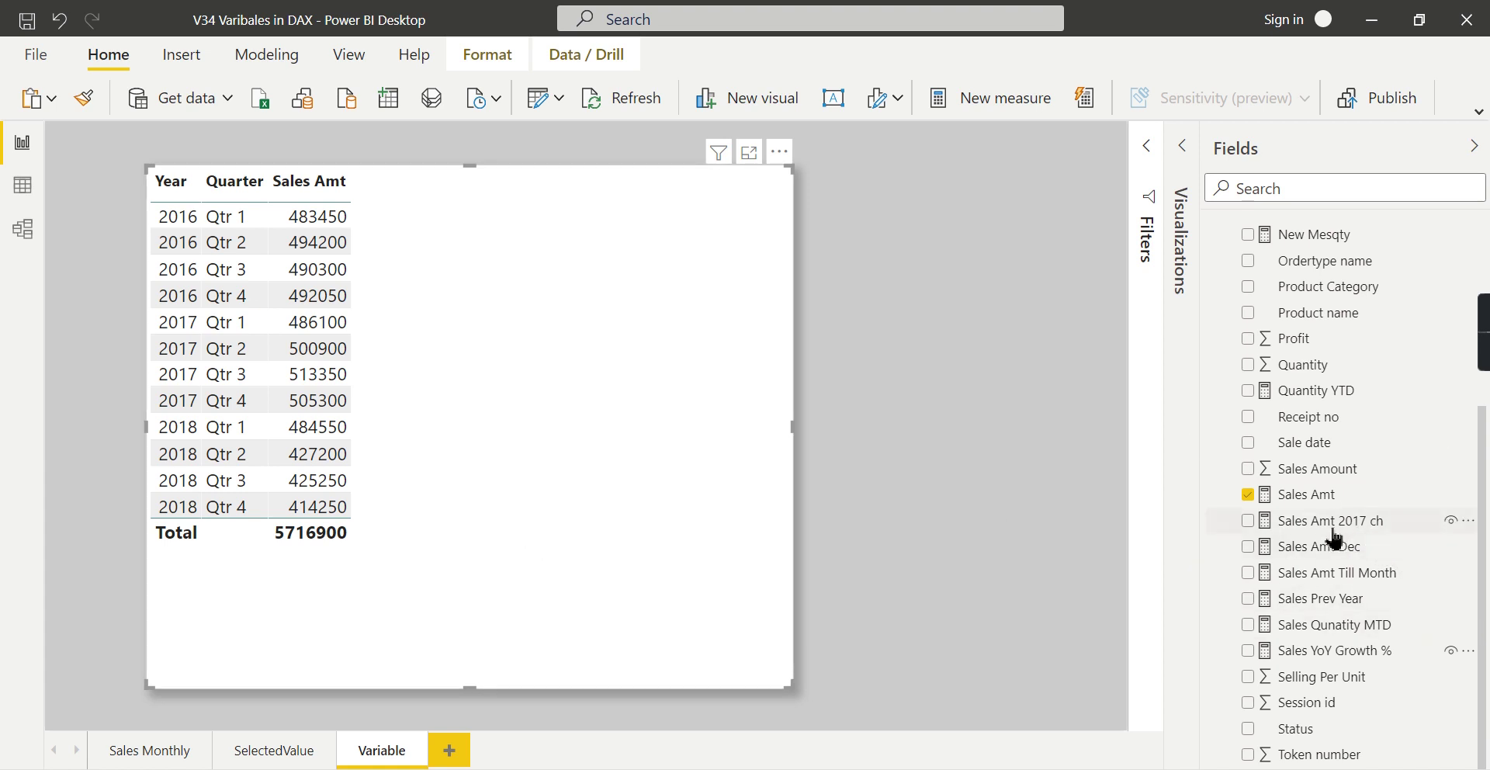
# Step: Examine how the Sales Amt 2017 ch and Sales Amt Dec measures declare and use variables in their formulas
pyautogui.click(1332, 528)
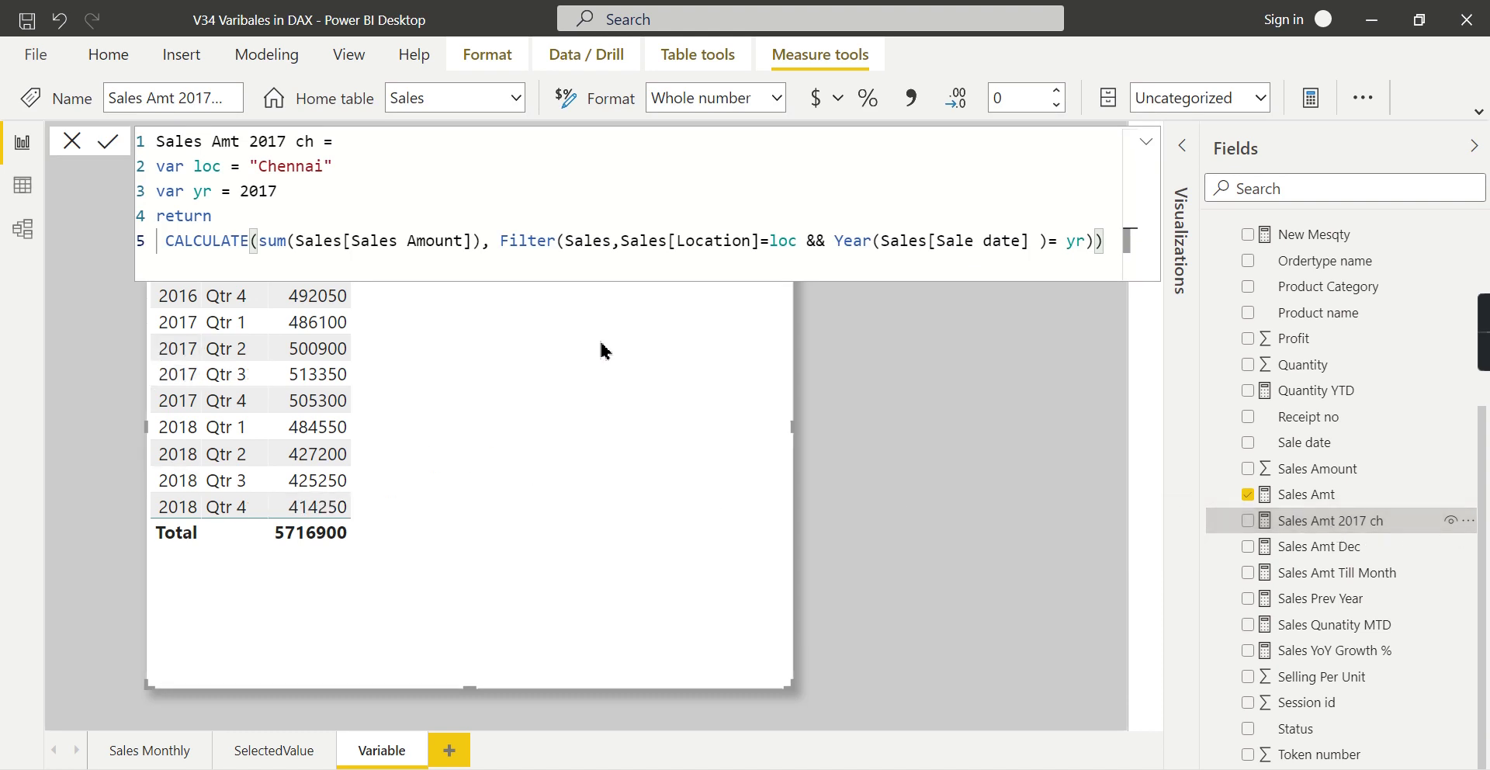
pyautogui.click(1335, 547)
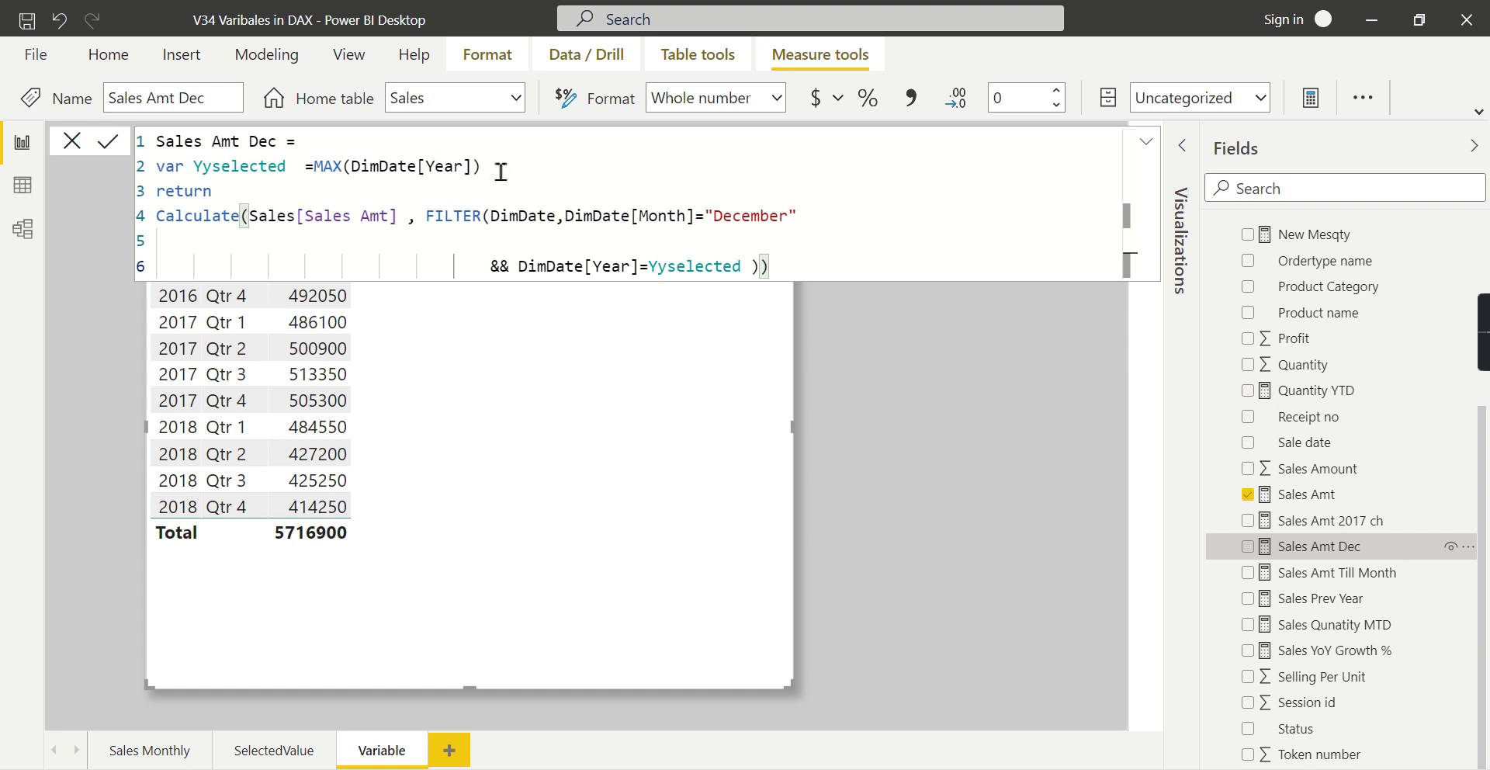
pyautogui.click(1327, 521)
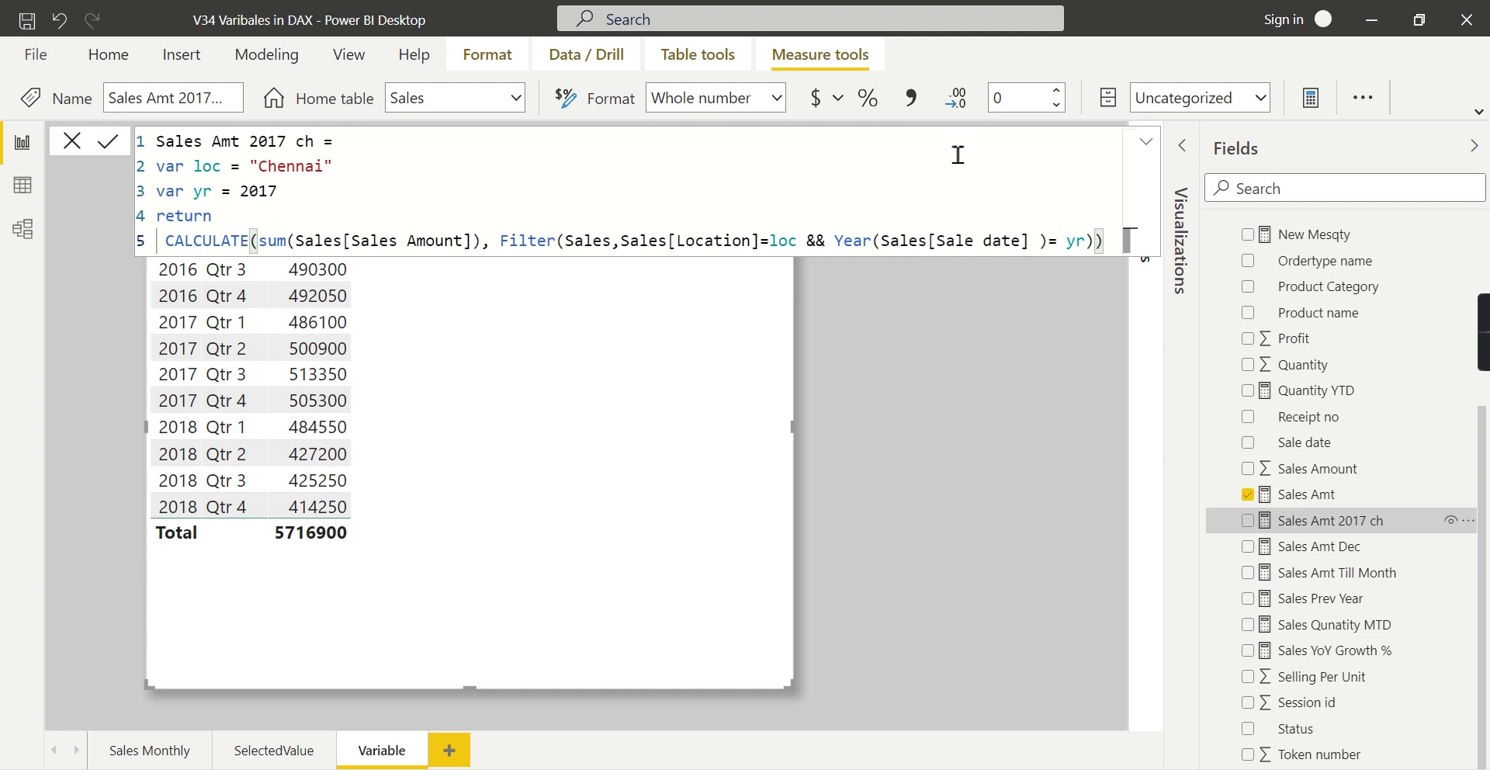
pyautogui.doubleClick(304, 169)
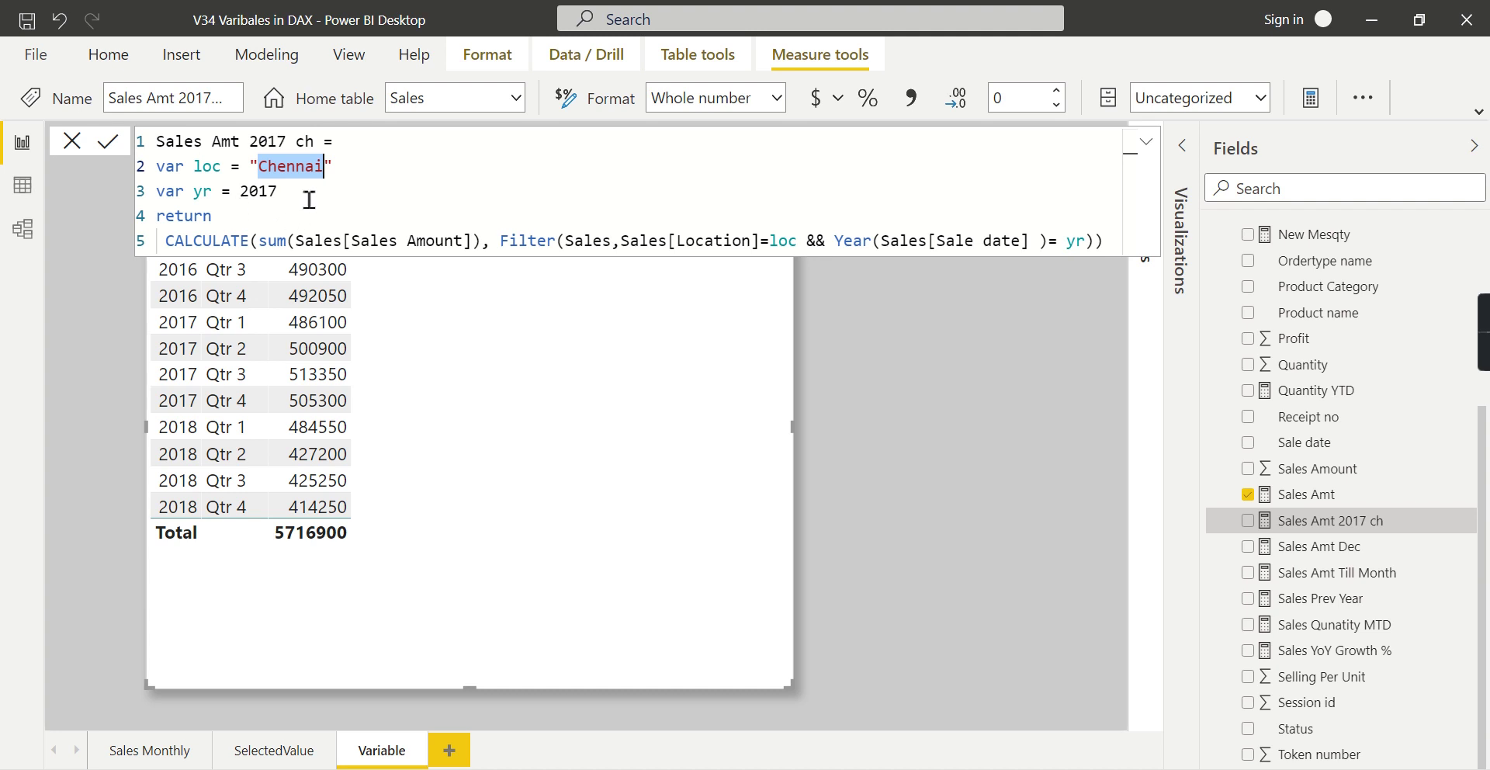
pyautogui.moveTo(277, 191); pyautogui.dragTo(147, 185)
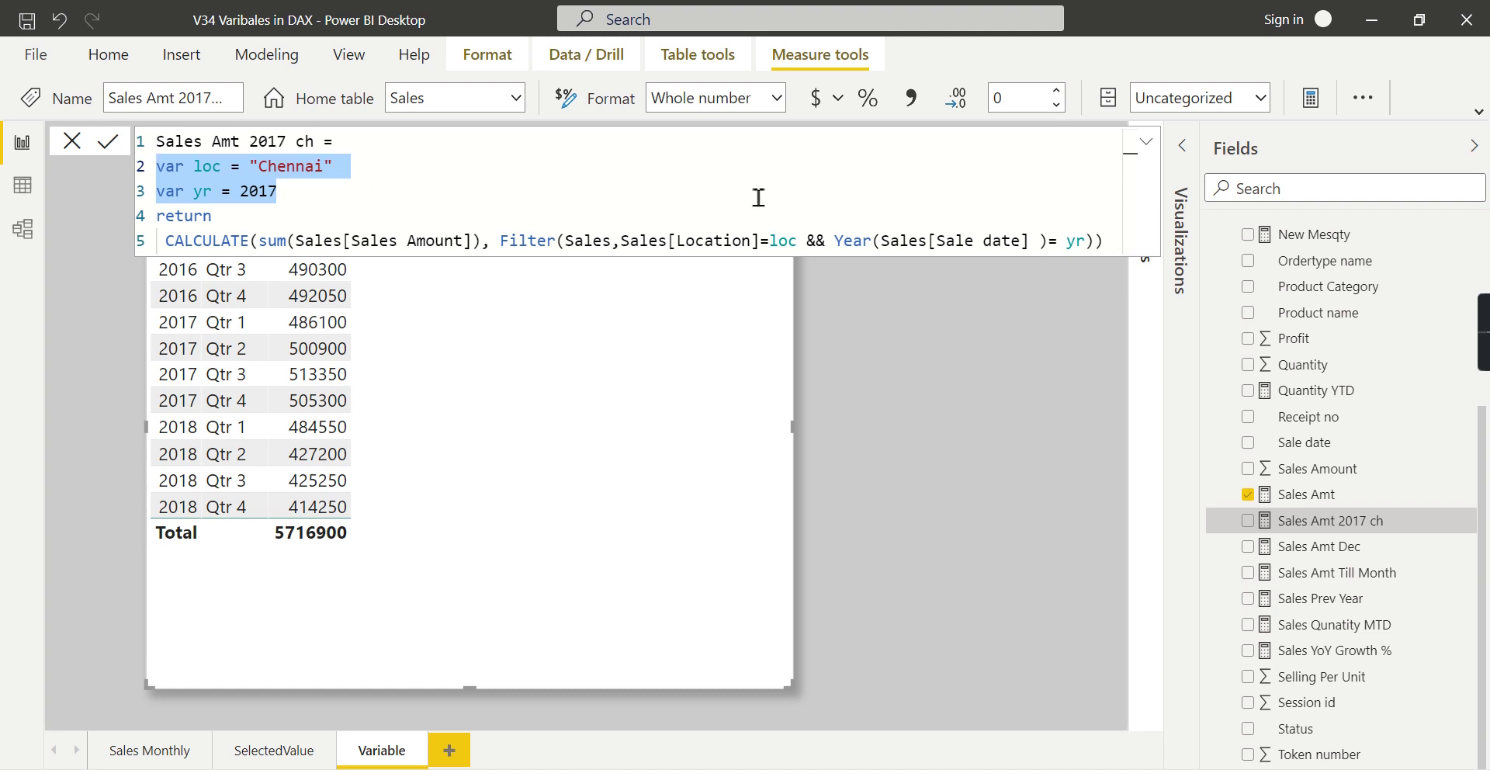
pyautogui.click(311, 186)
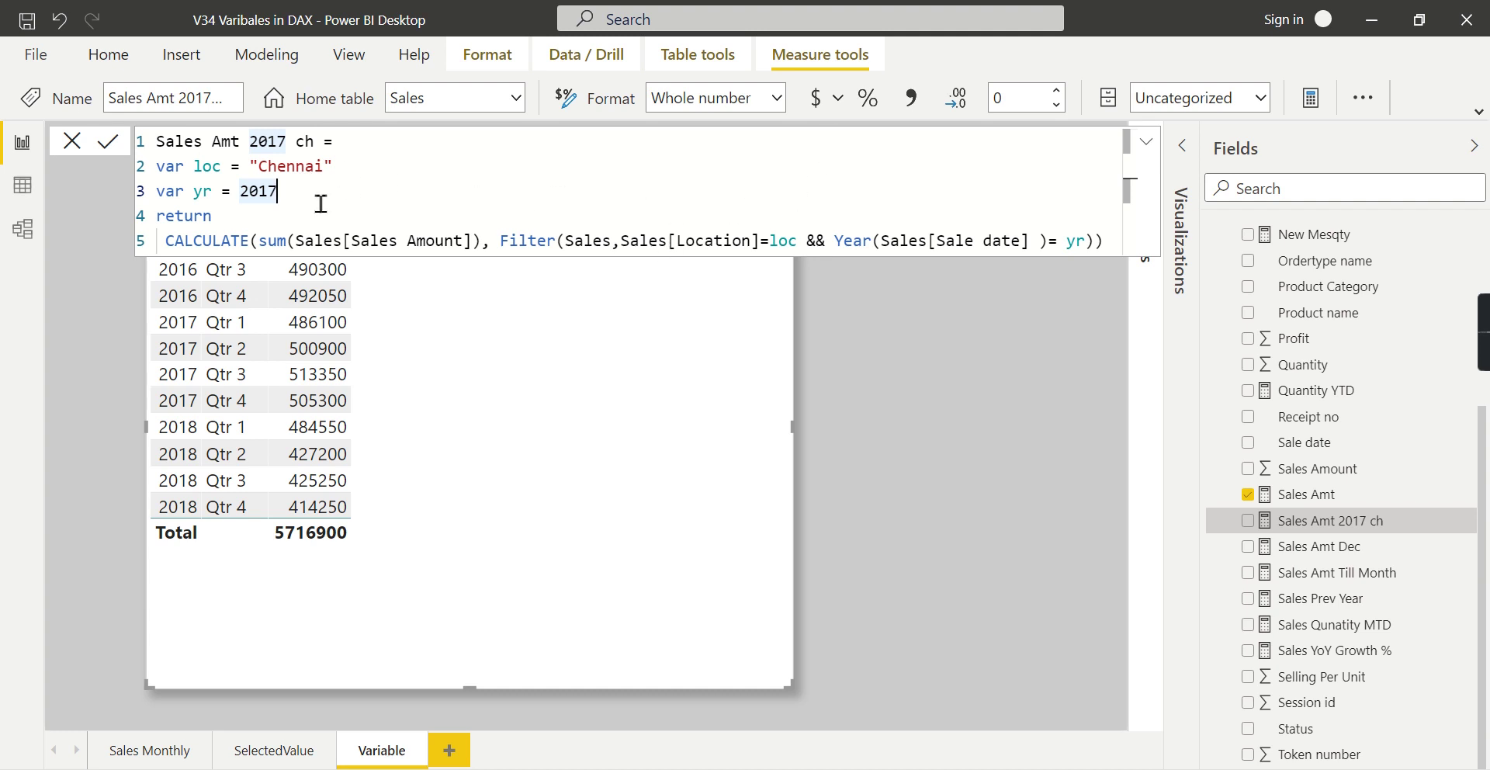
pyautogui.moveTo(325, 199); pyautogui.dragTo(128, 175)
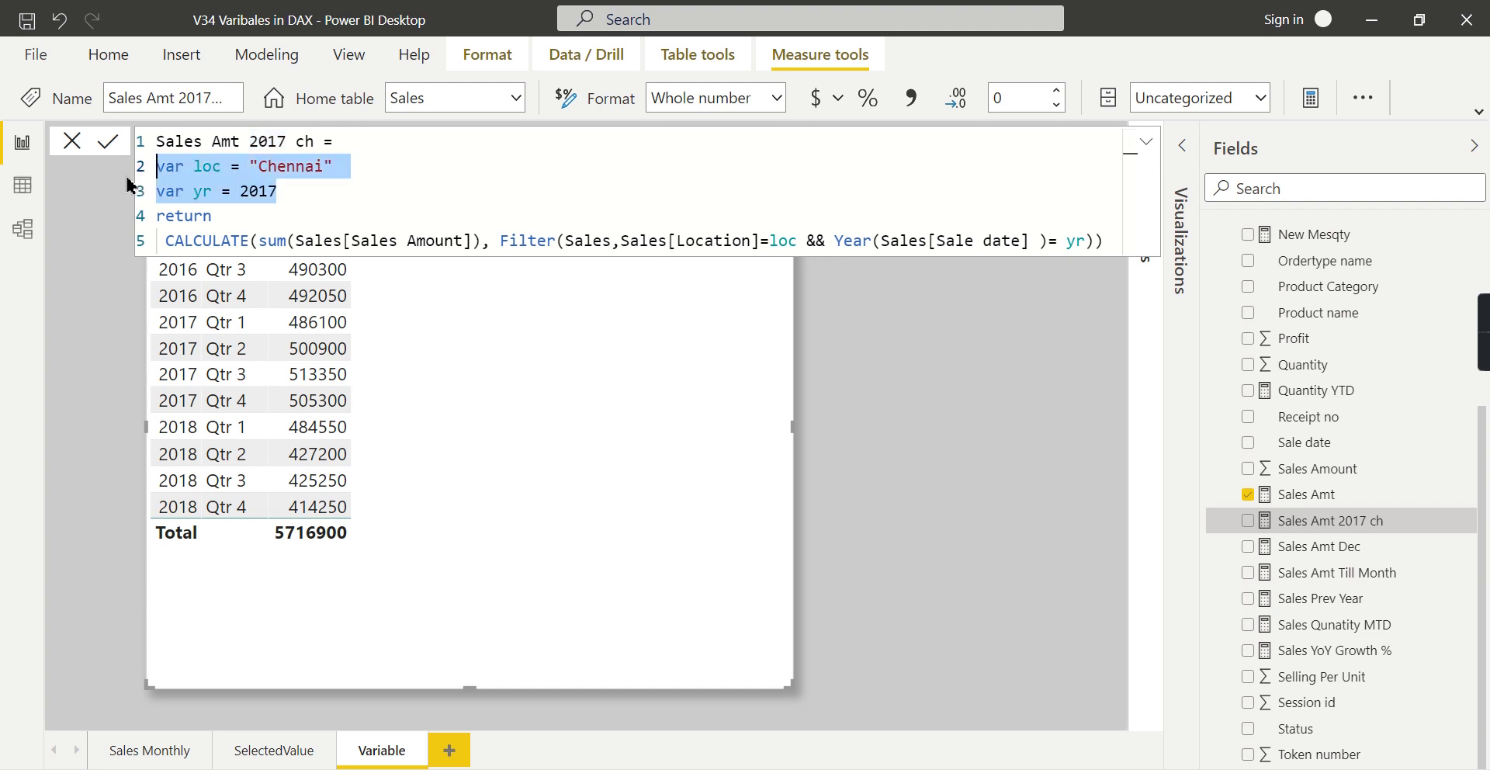
pyautogui.click(363, 168)
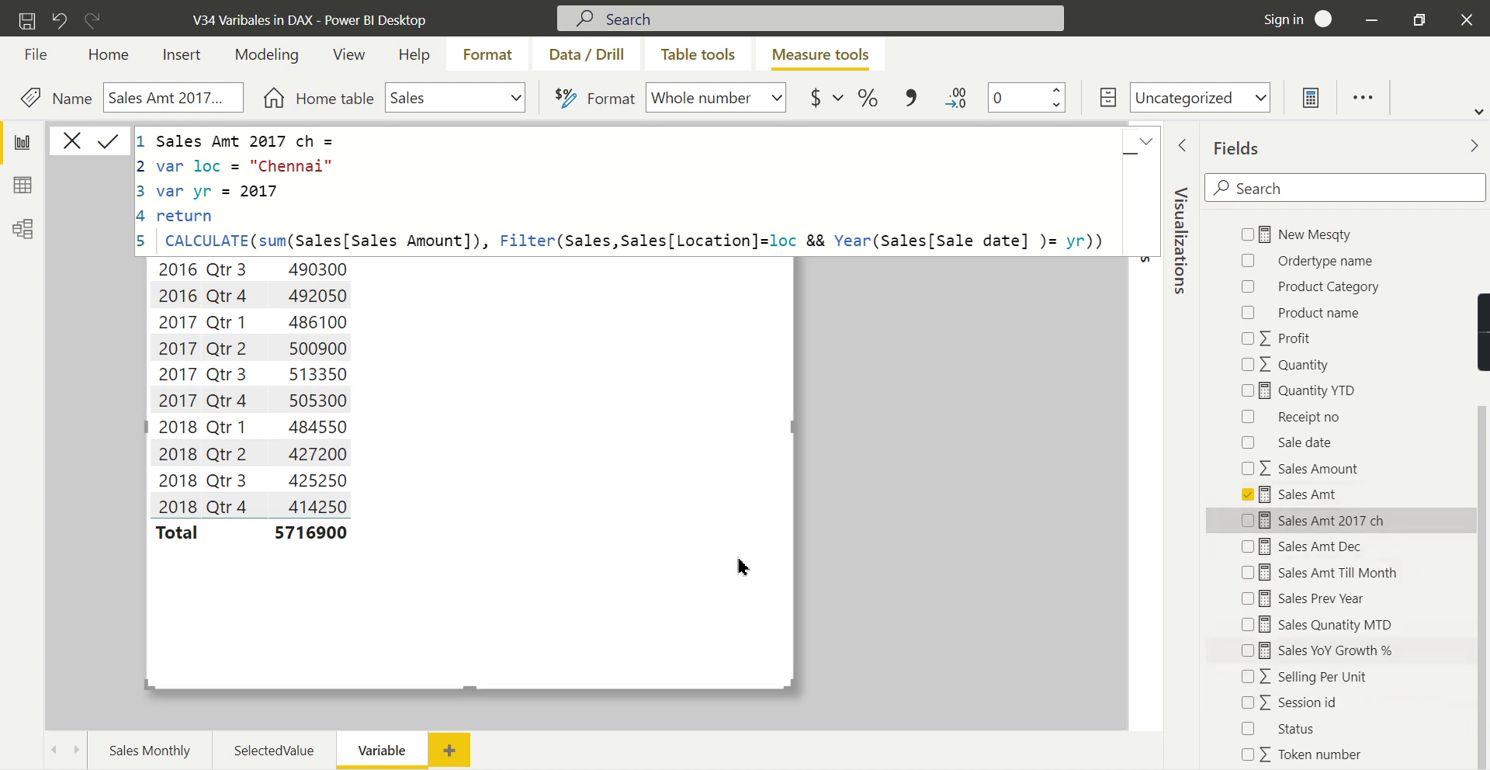
# Step: Copy the first CALCULATE expression with PARALLELPERIOD, including its trailing comma, from the Sales YoY Growth % measure
pyautogui.click(1319, 652)
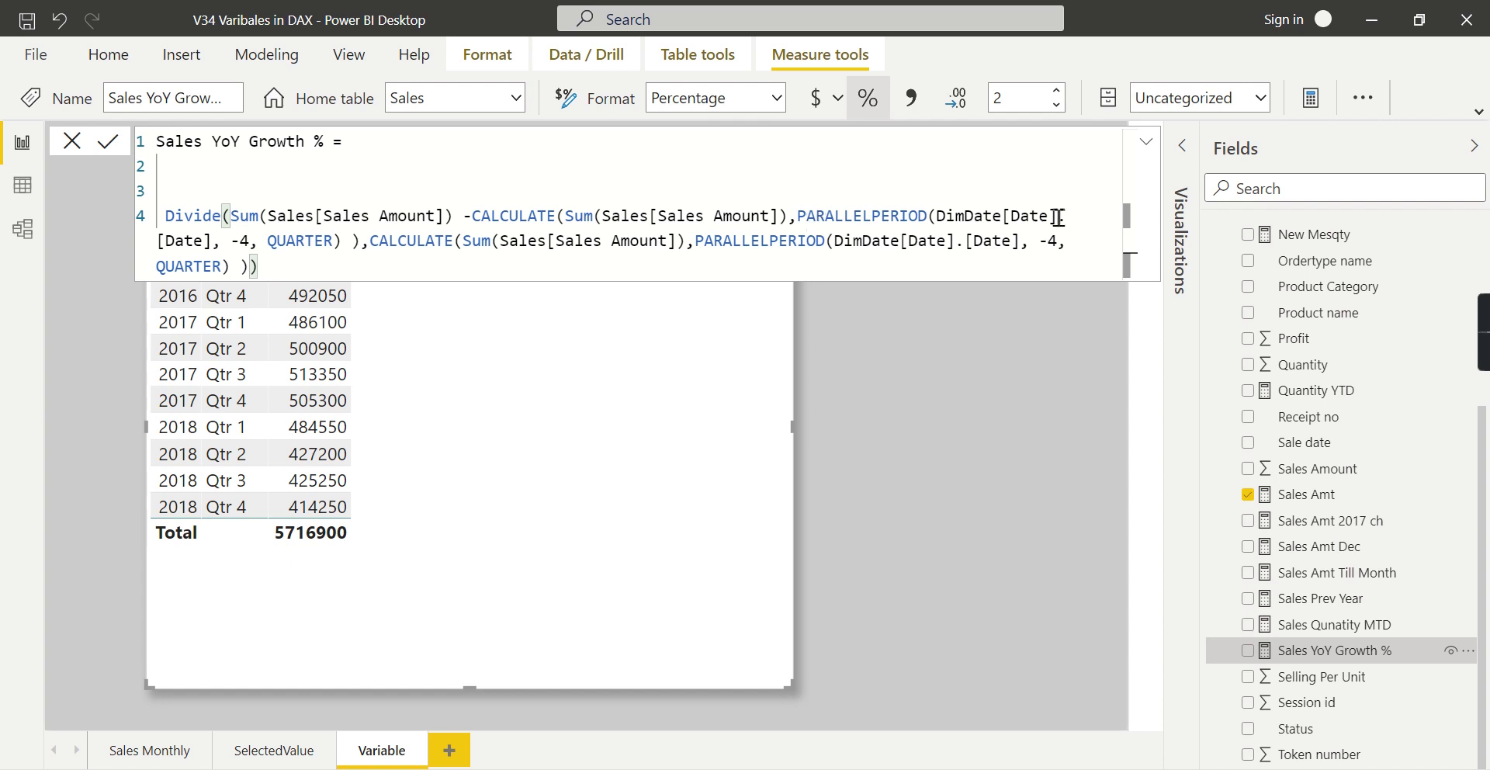
pyautogui.click(201, 180)
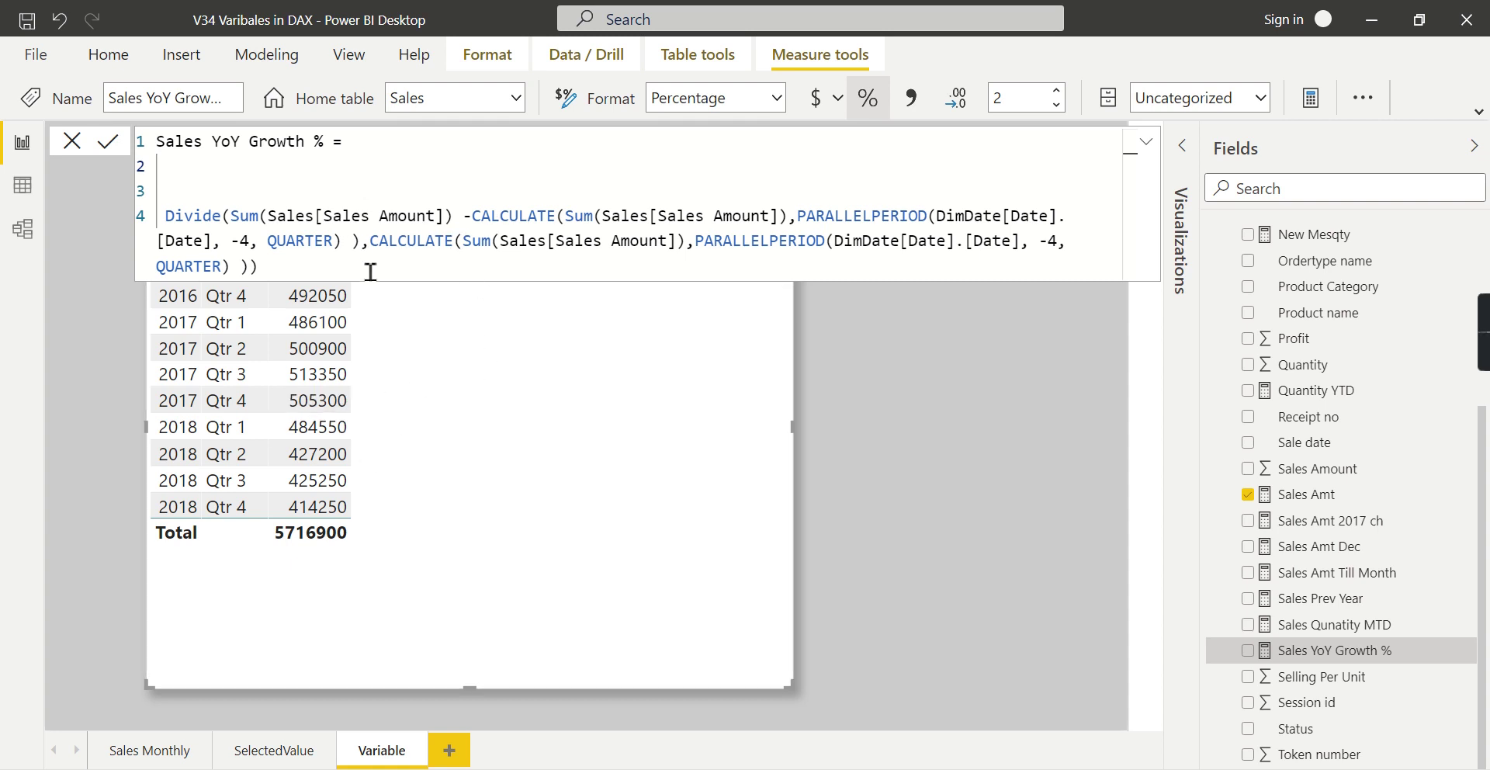
pyautogui.click(365, 241)
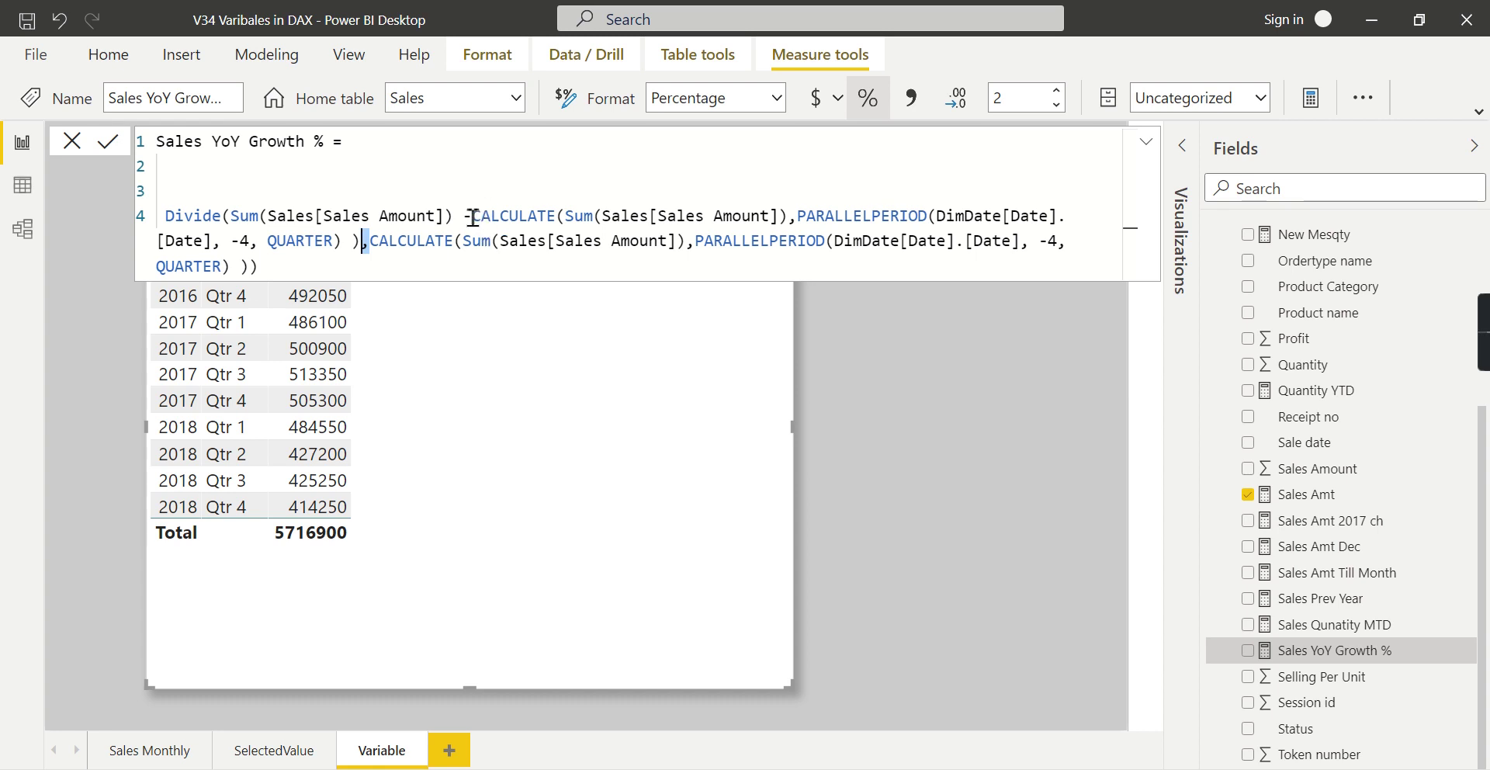
pyautogui.moveTo(477, 220); pyautogui.dragTo(369, 245)
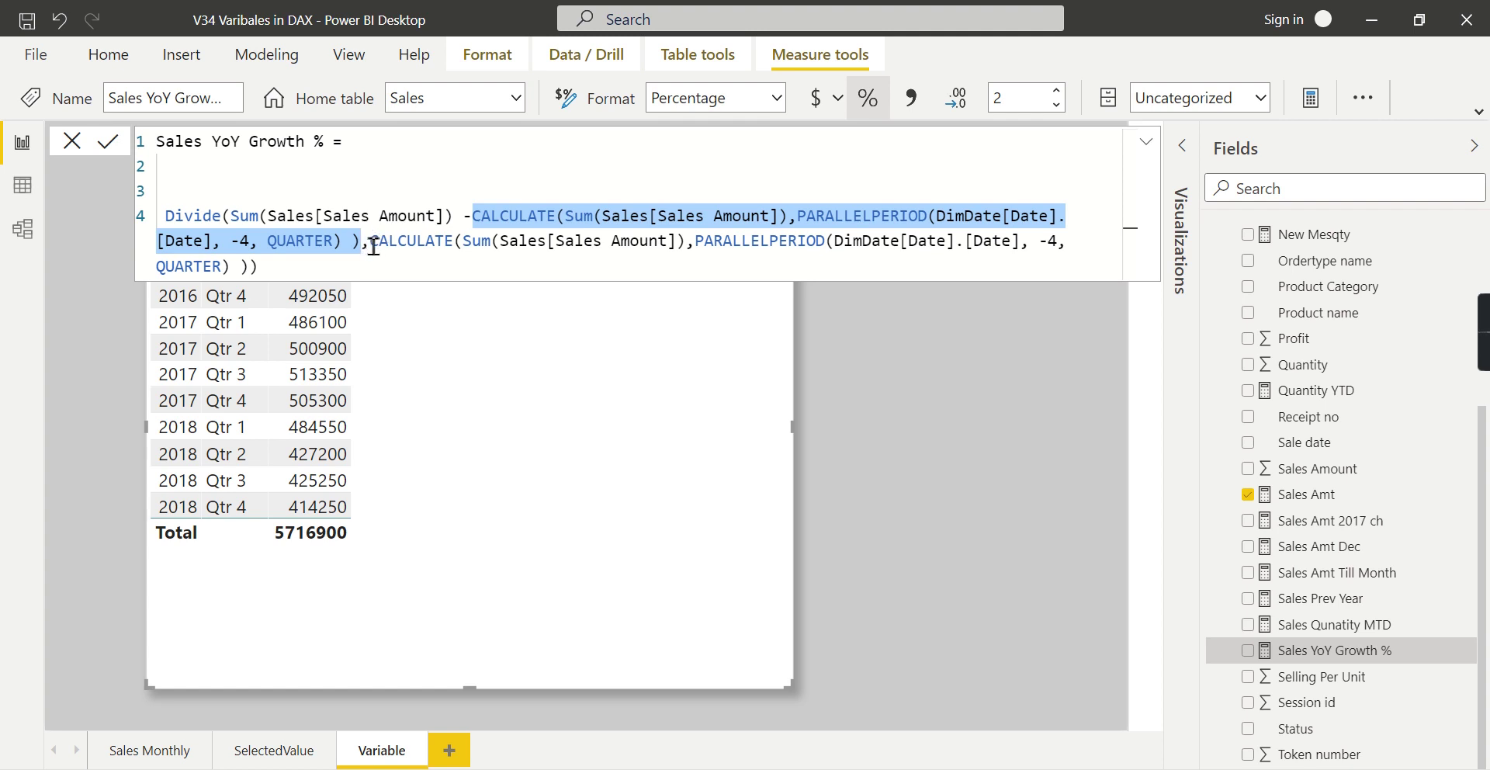
pyautogui.click(369, 170)
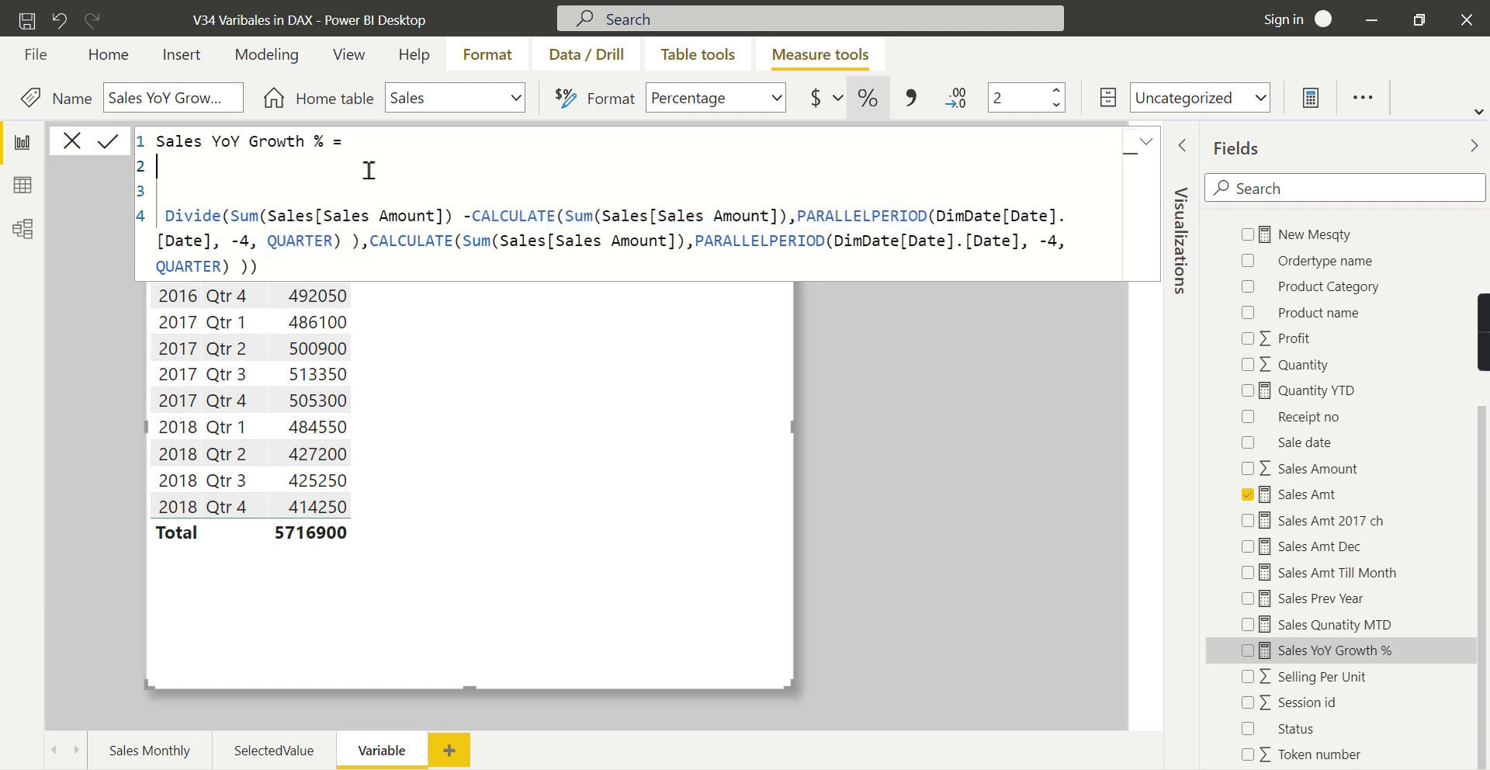
pyautogui.write('var')
pyautogui.press('BackSpace')
pyautogui.press('BackSpace')
pyautogui.press('BackSpace')
pyautogui.press('BackSpace')
# Step: Create a new measure in the Sales table and replace its default formula with the copied CALCULATE expression
pyautogui.rightClick(1383, 658)
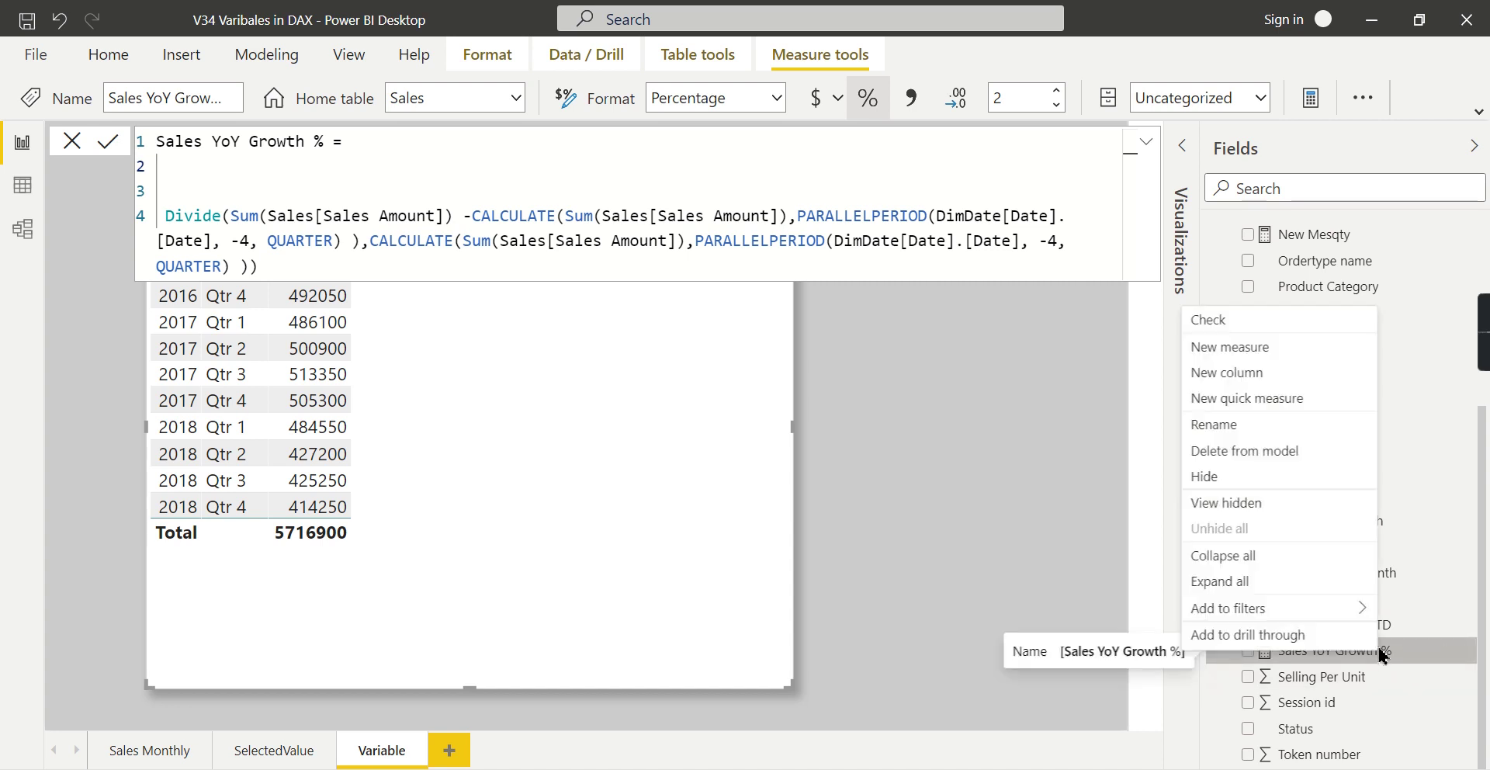
pyautogui.click(1247, 347)
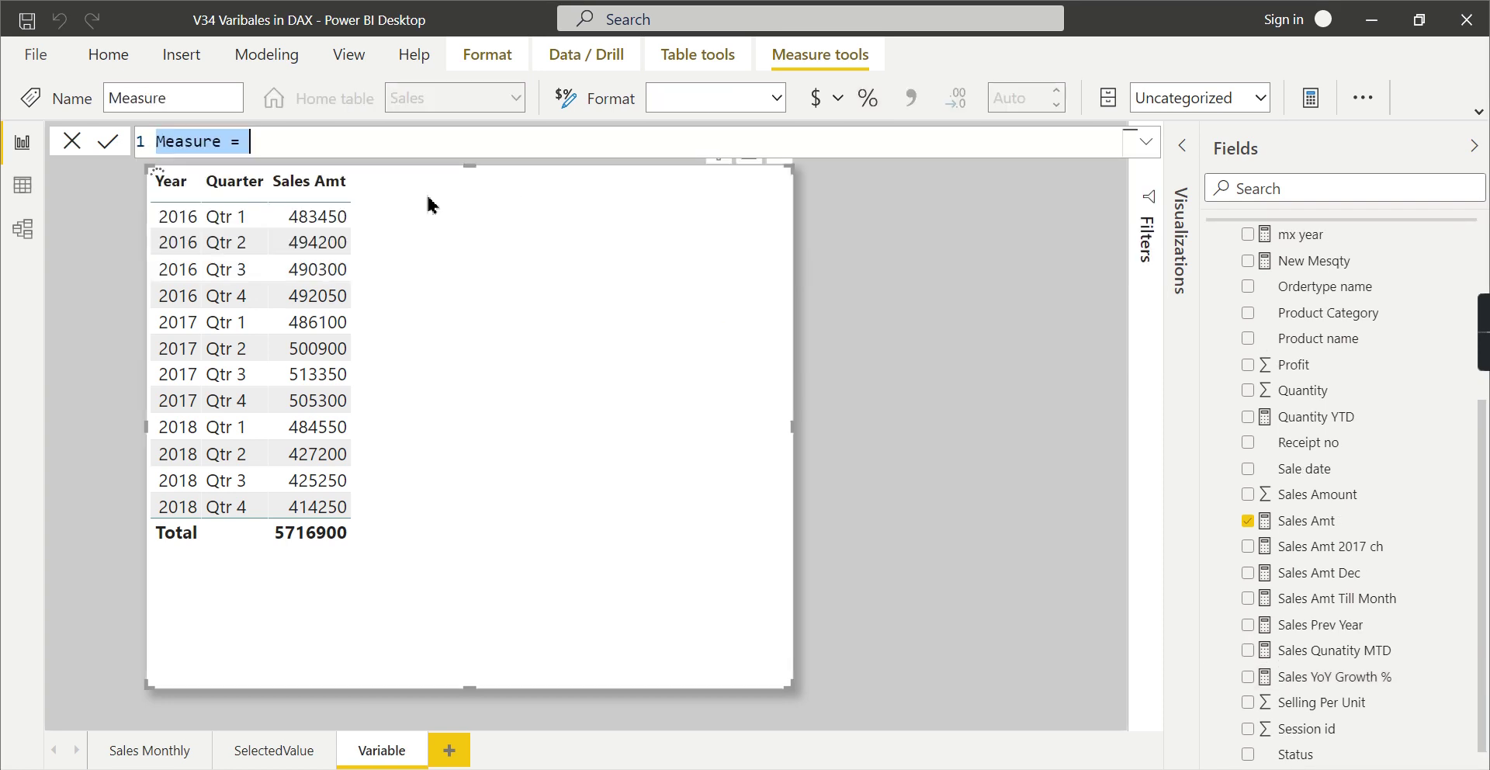
pyautogui.write('CALCULATE(Sum(Sales[Sales Amount]),PARALLELPERIOD(DimDate[Date].[Date], -4, QUARTER) ),')
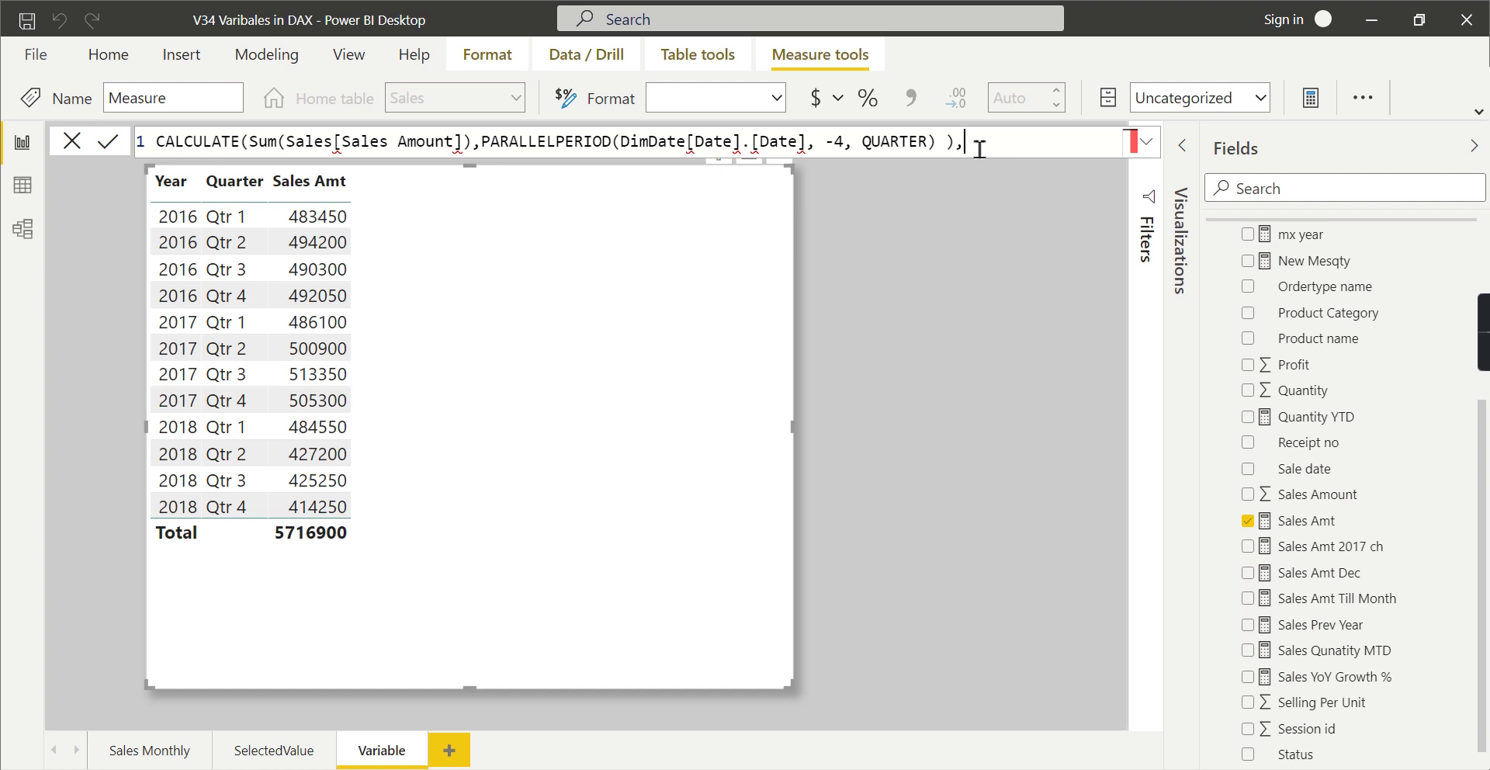
# Step: Name the measure Sales YOY % Var and assign the expression to a variable prev yr on a new line
pyautogui.press('Home')
pyautogui.write('Sales YOY ')
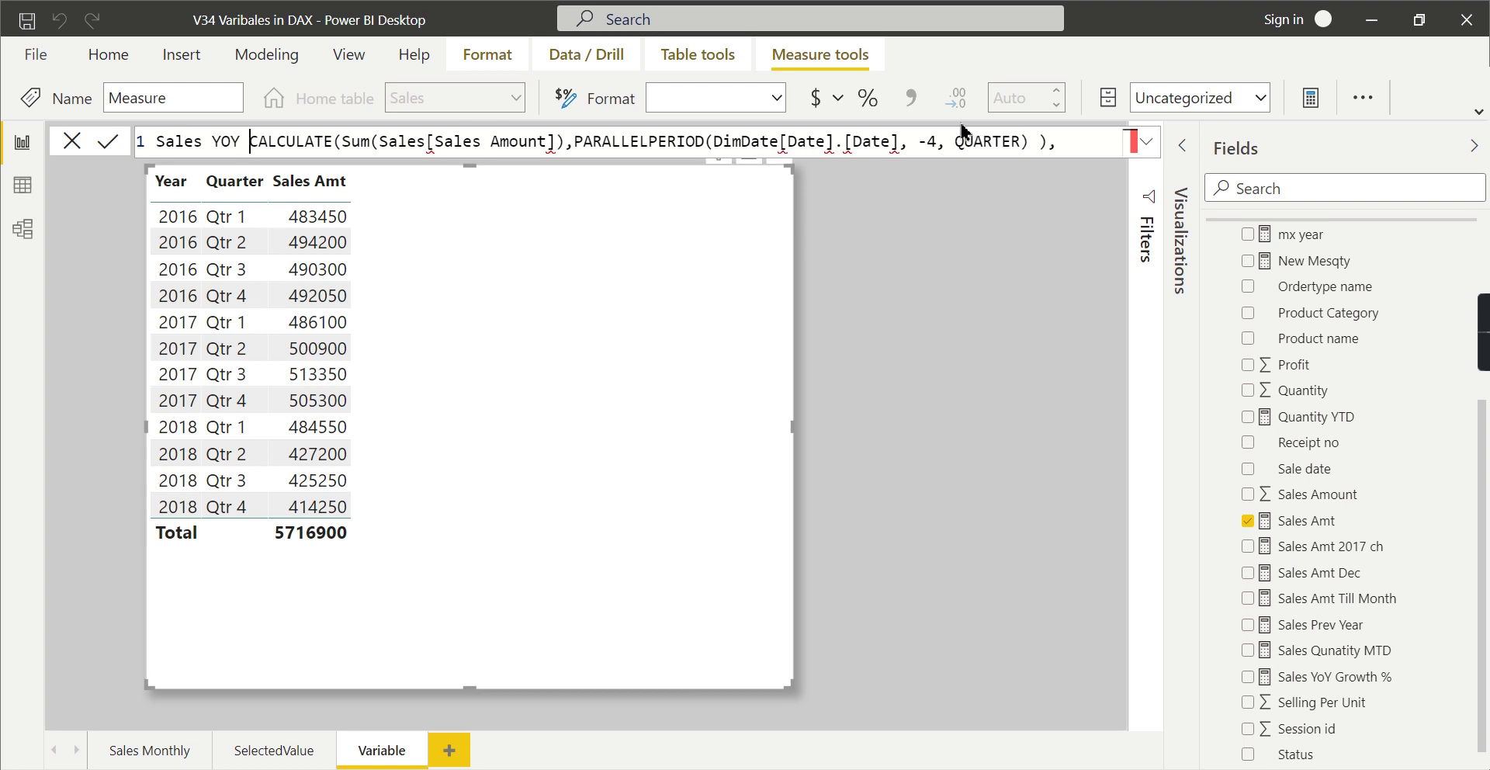
pyautogui.write('% Var')
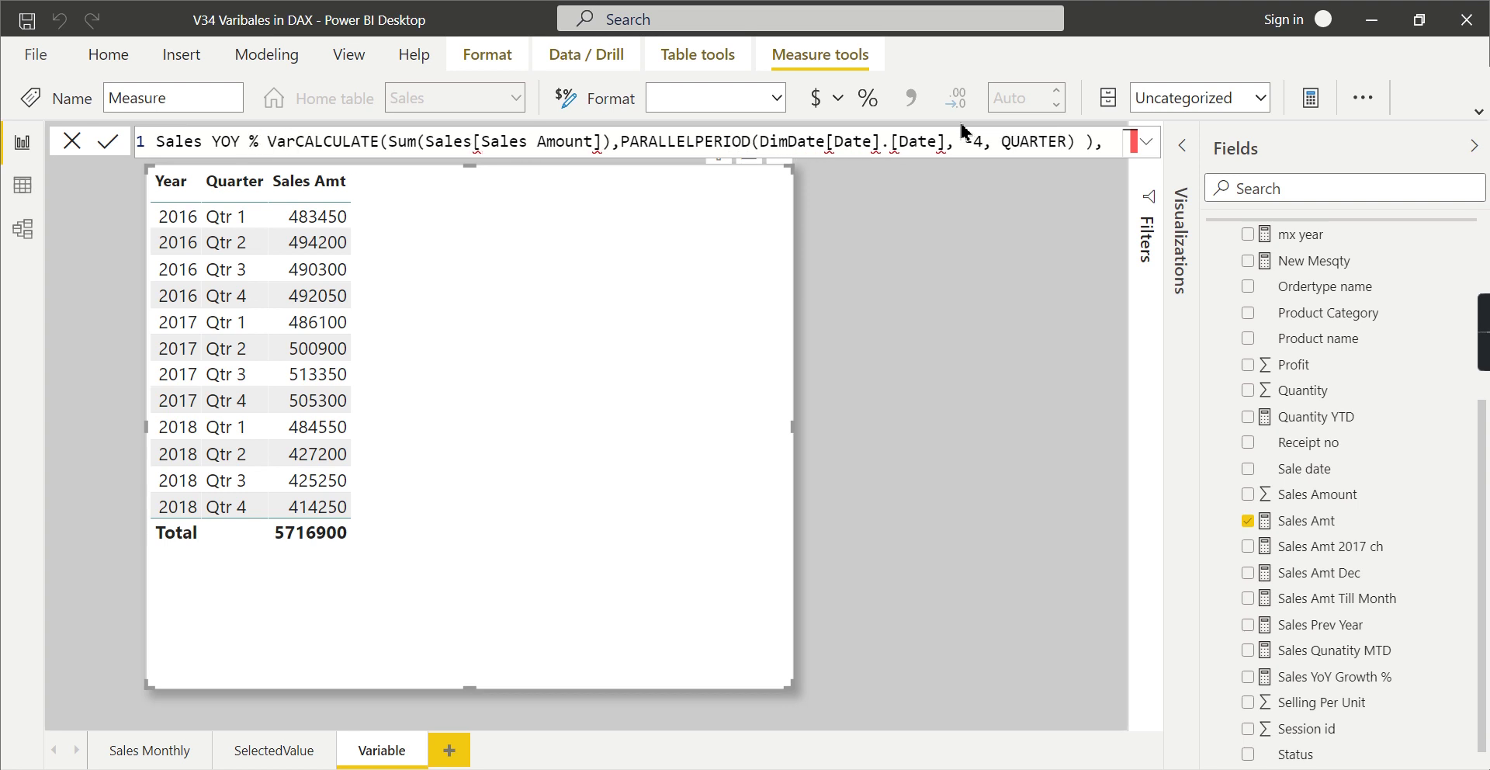
pyautogui.write(' = Va')
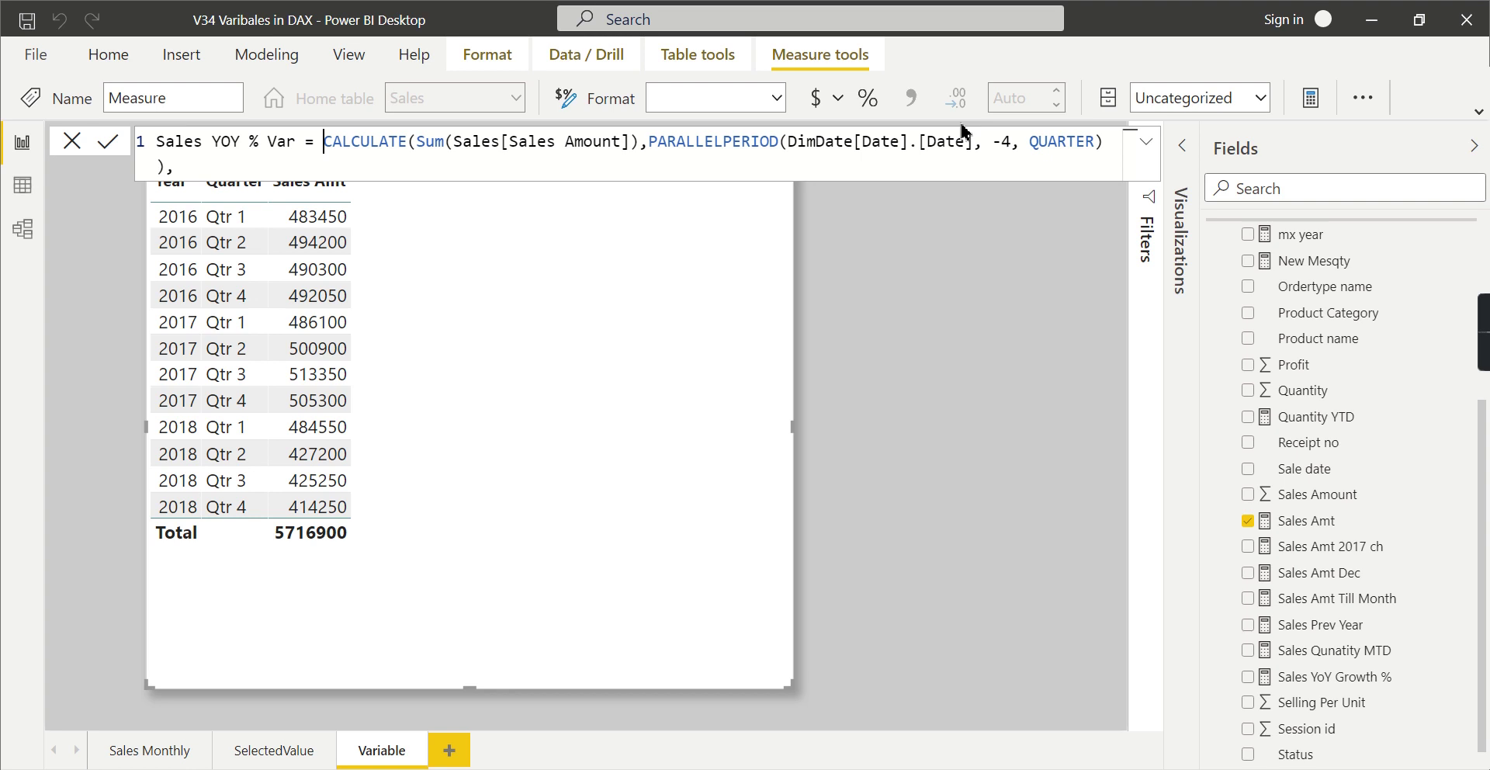
pyautogui.write('r ')
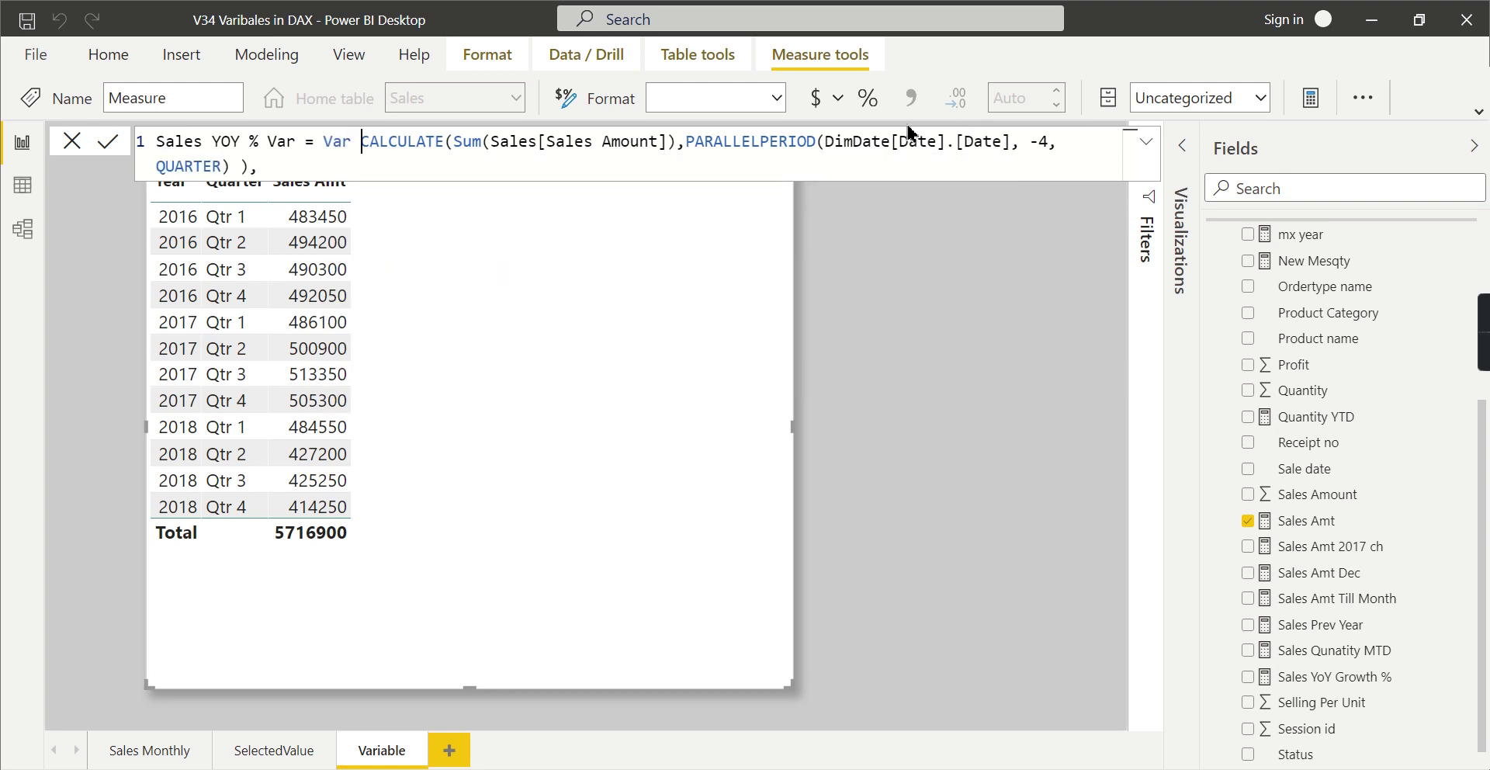
pyautogui.write('prev yr')
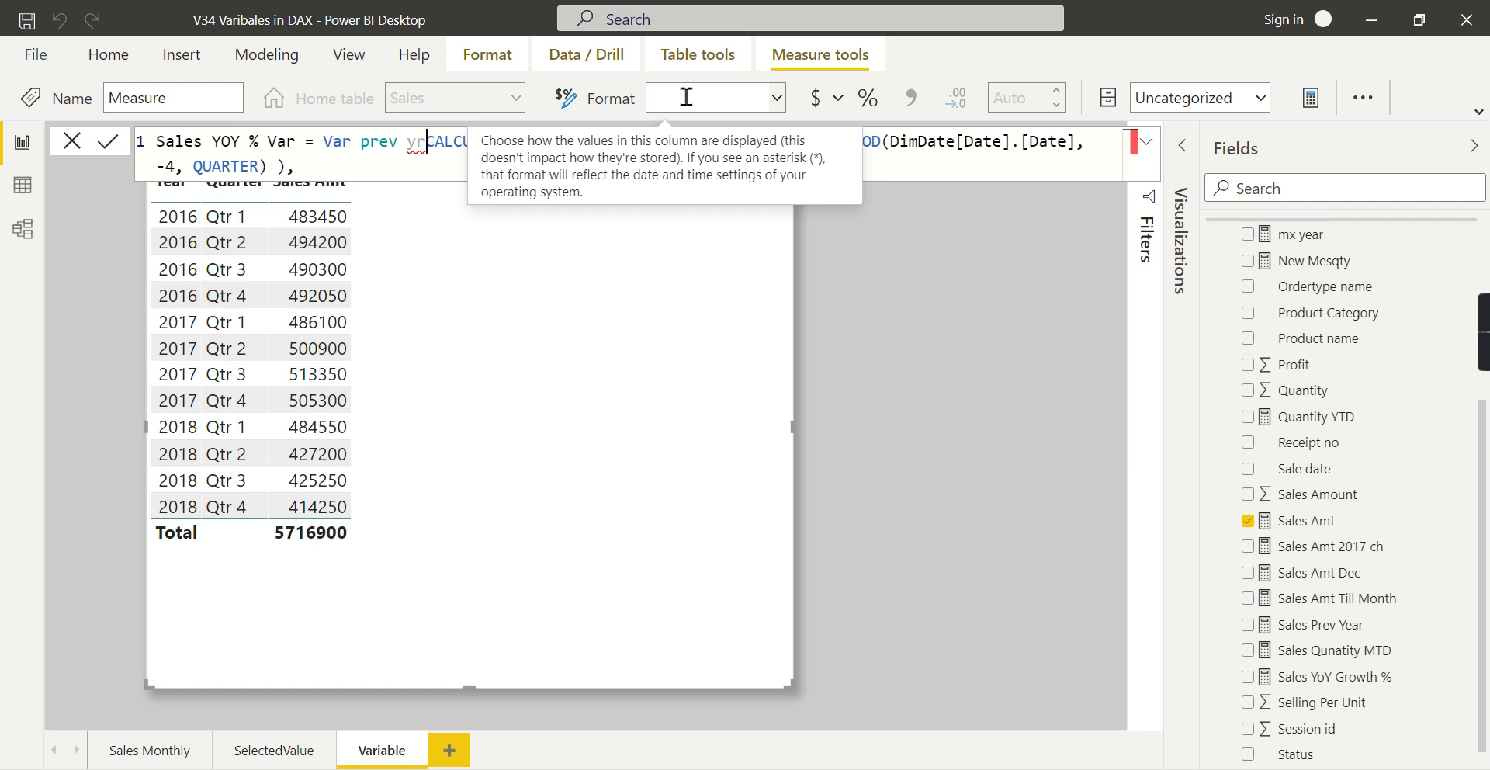
pyautogui.write('=')
pyautogui.click(320, 146)
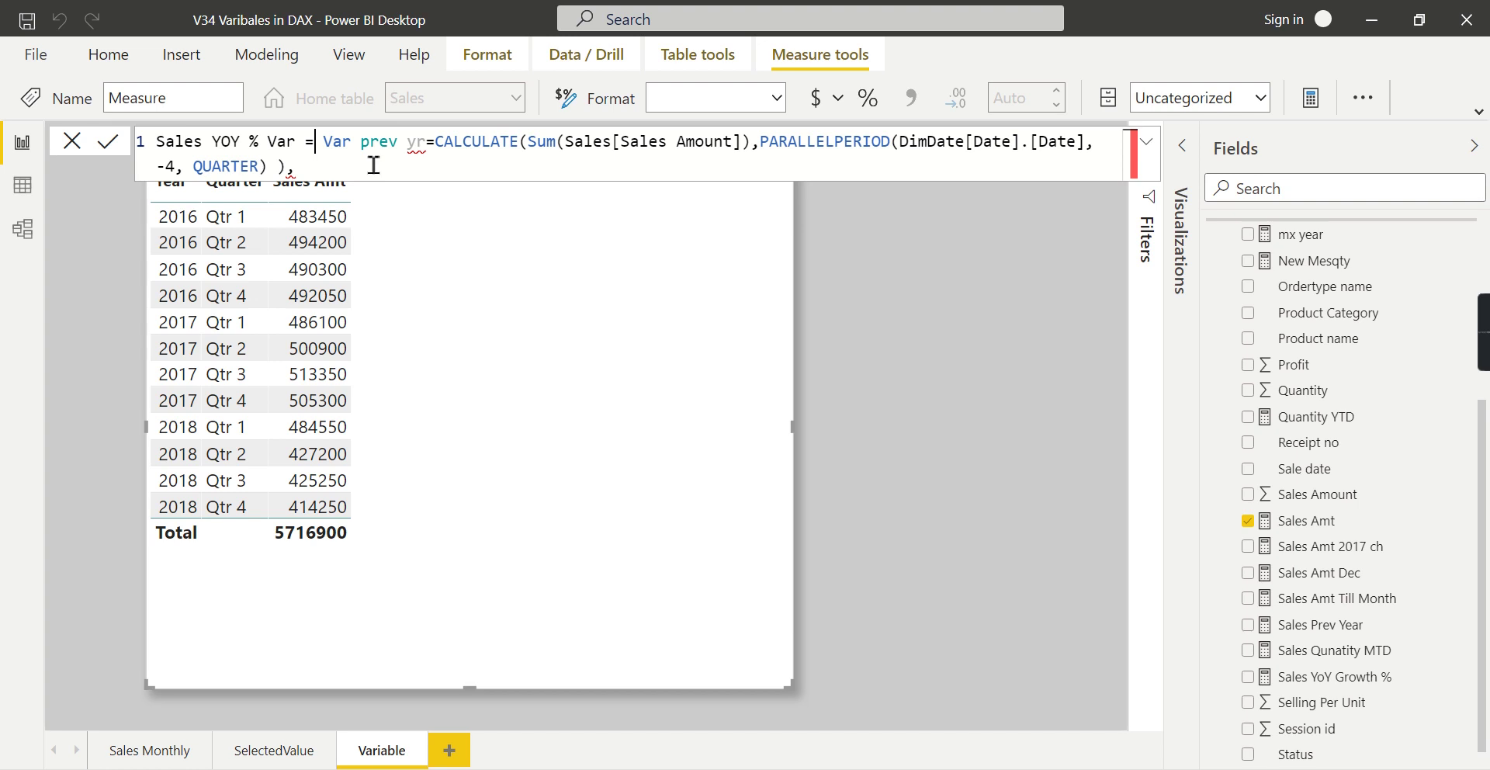
pyautogui.hotkey('shift', 'Return')
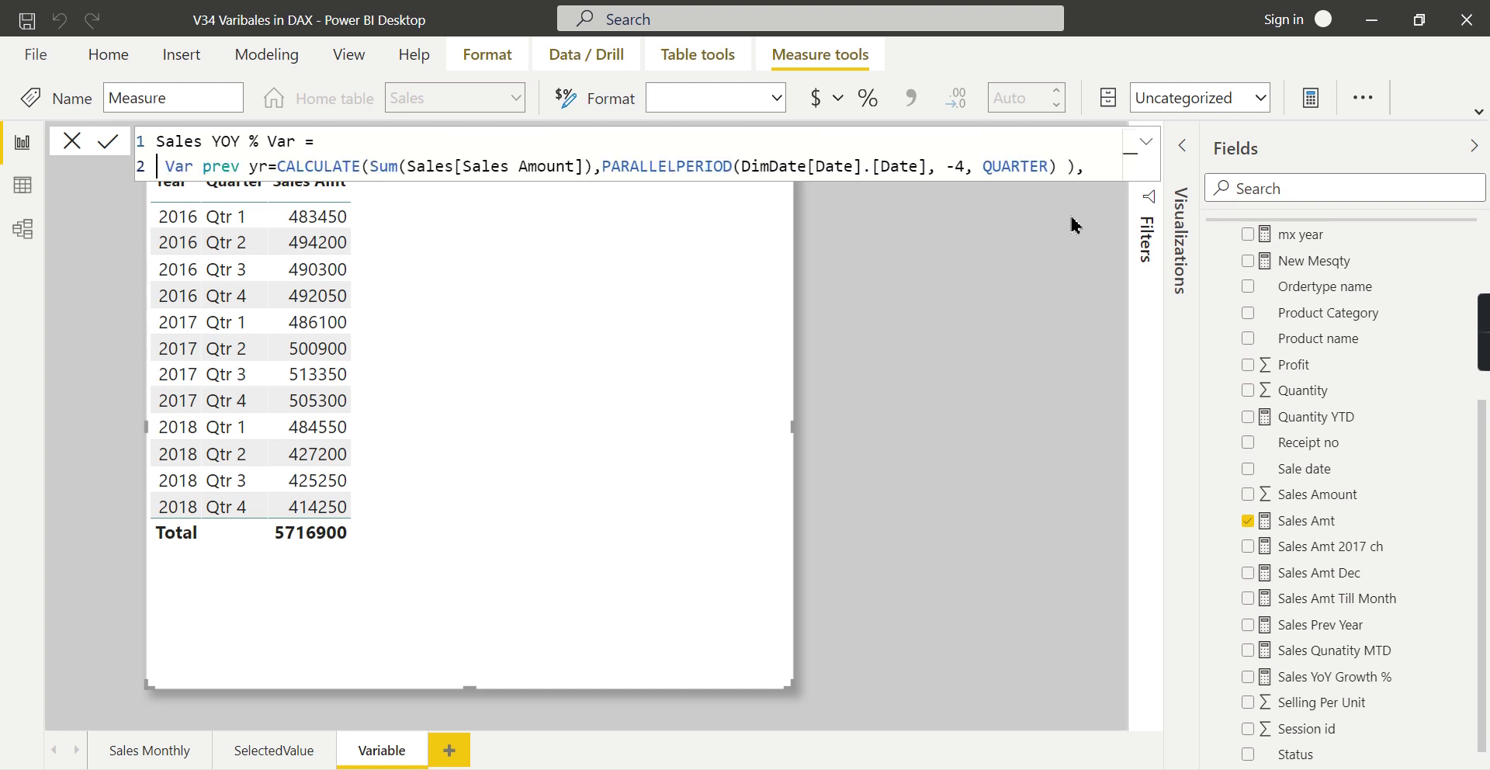
# Step: Remove the trailing comma after the CALCULATE expression and rename the variable prev_yr
pyautogui.click(1146, 142)
pyautogui.click(1111, 173)
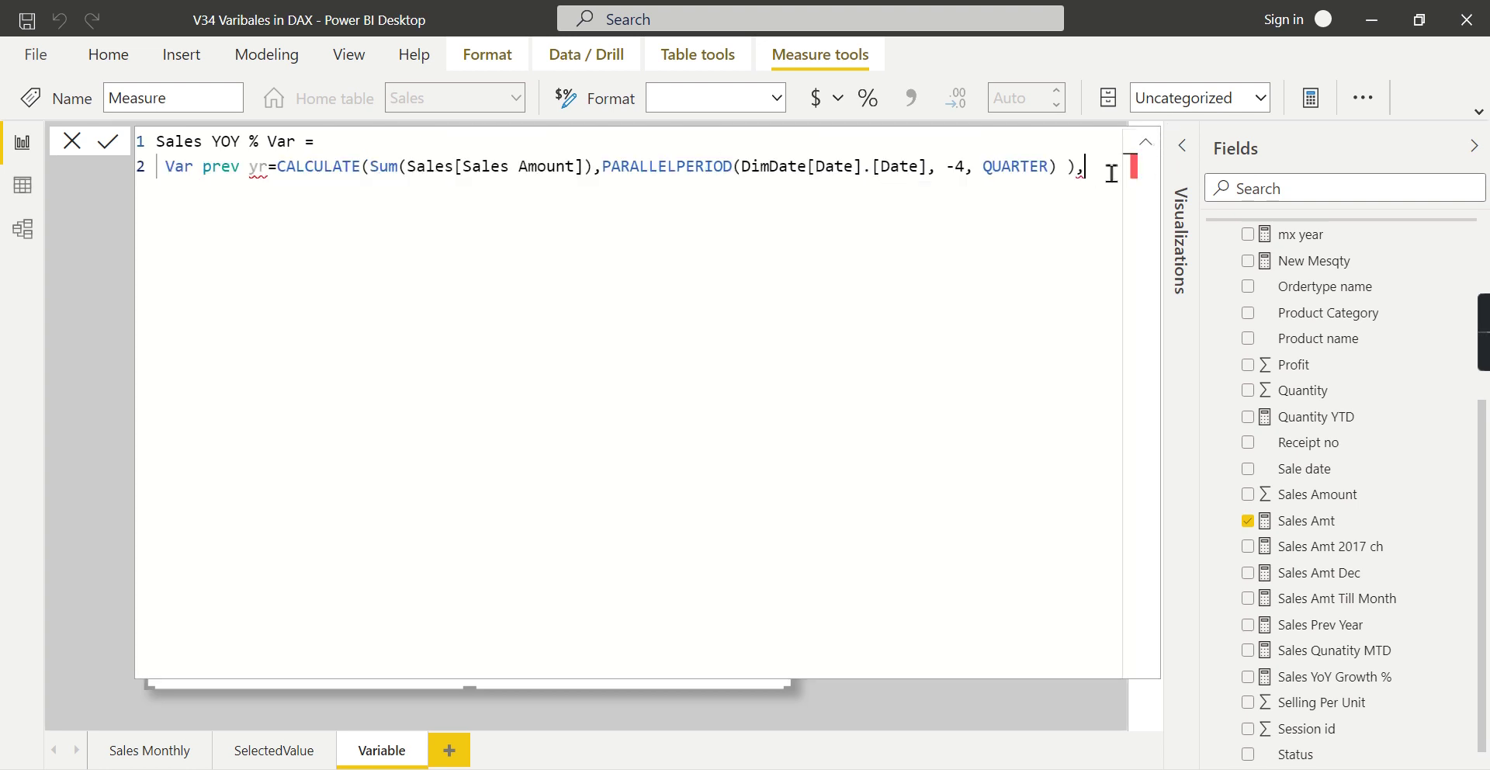
pyautogui.press('BackSpace')
pyautogui.click(250, 168)
pyautogui.press('BackSpace')
pyautogui.write('_')
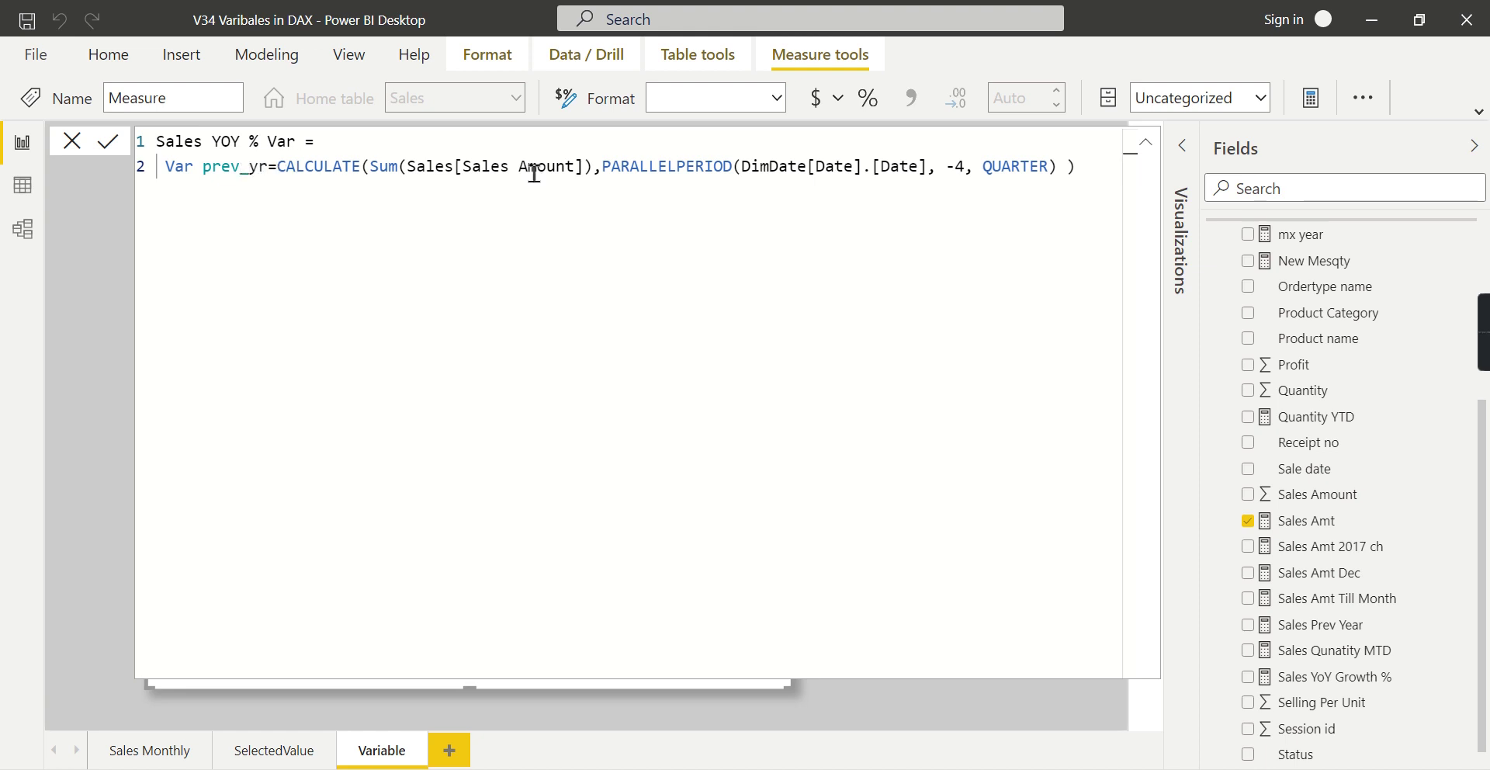
# Step: Declare a second variable cur_sales on the next line as Sum(Sales[Sales Amount]), reusing the sum from prev_yr
pyautogui.click(1090, 171)
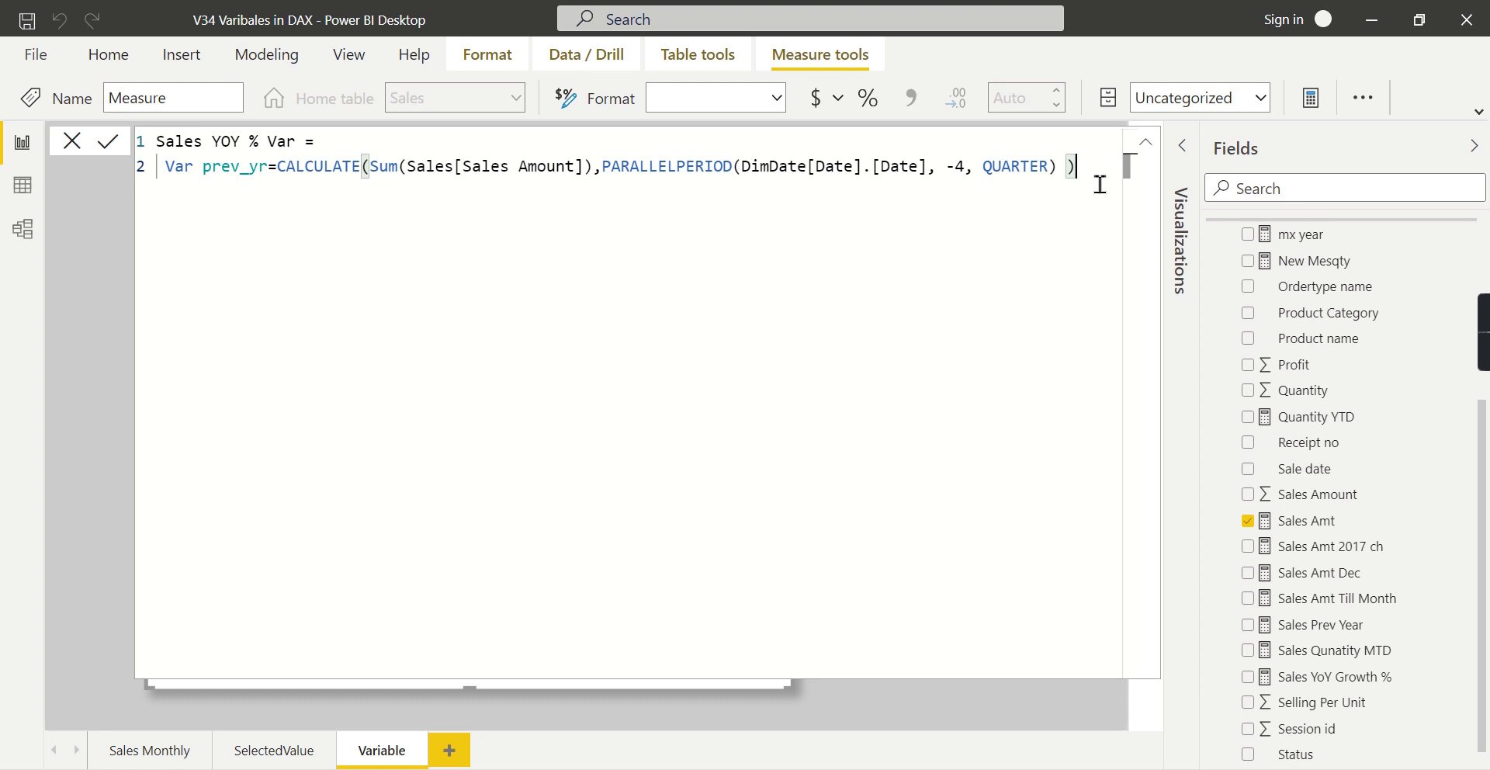
pyautogui.press('Return')
pyautogui.write('var')
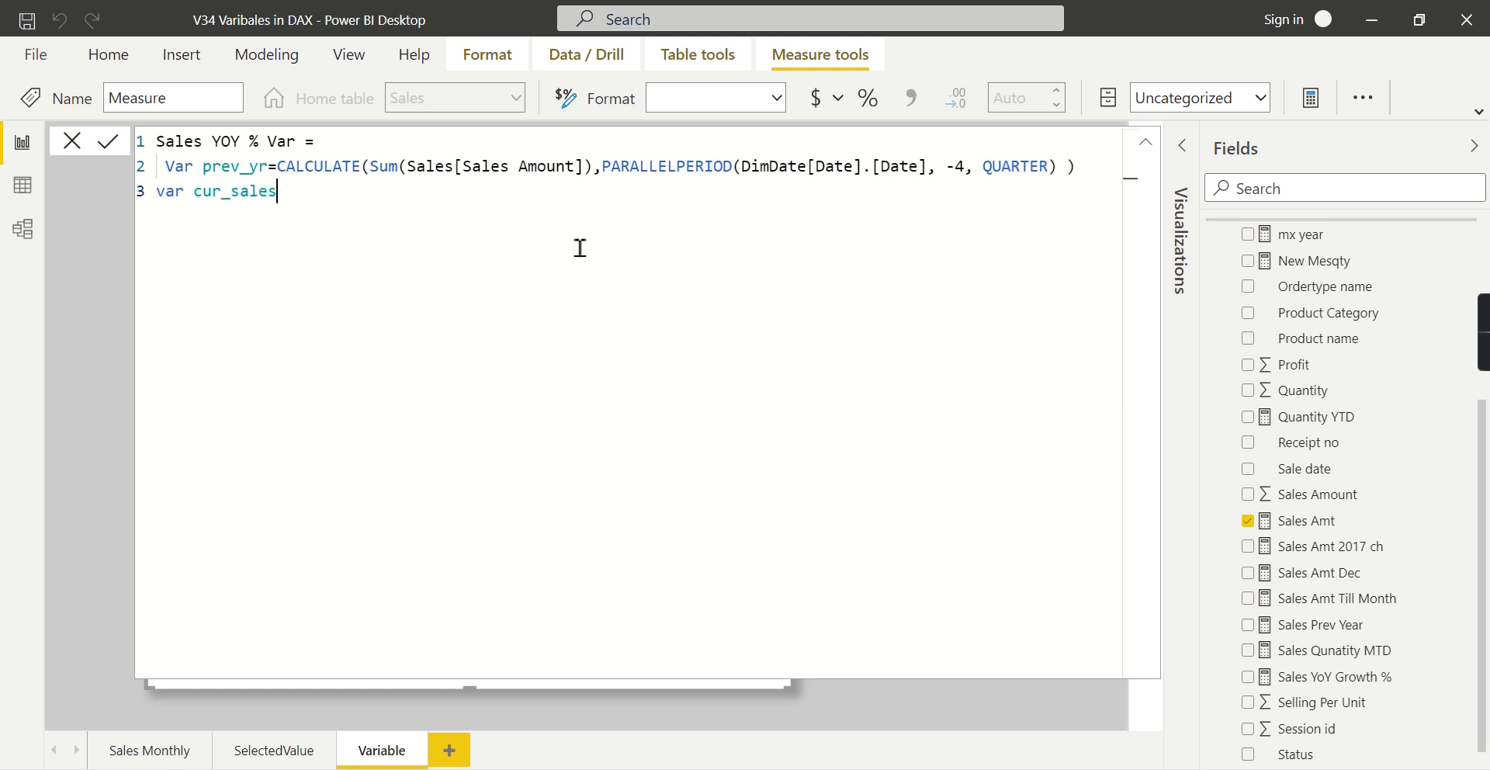
pyautogui.write('cur_sales = sum(')
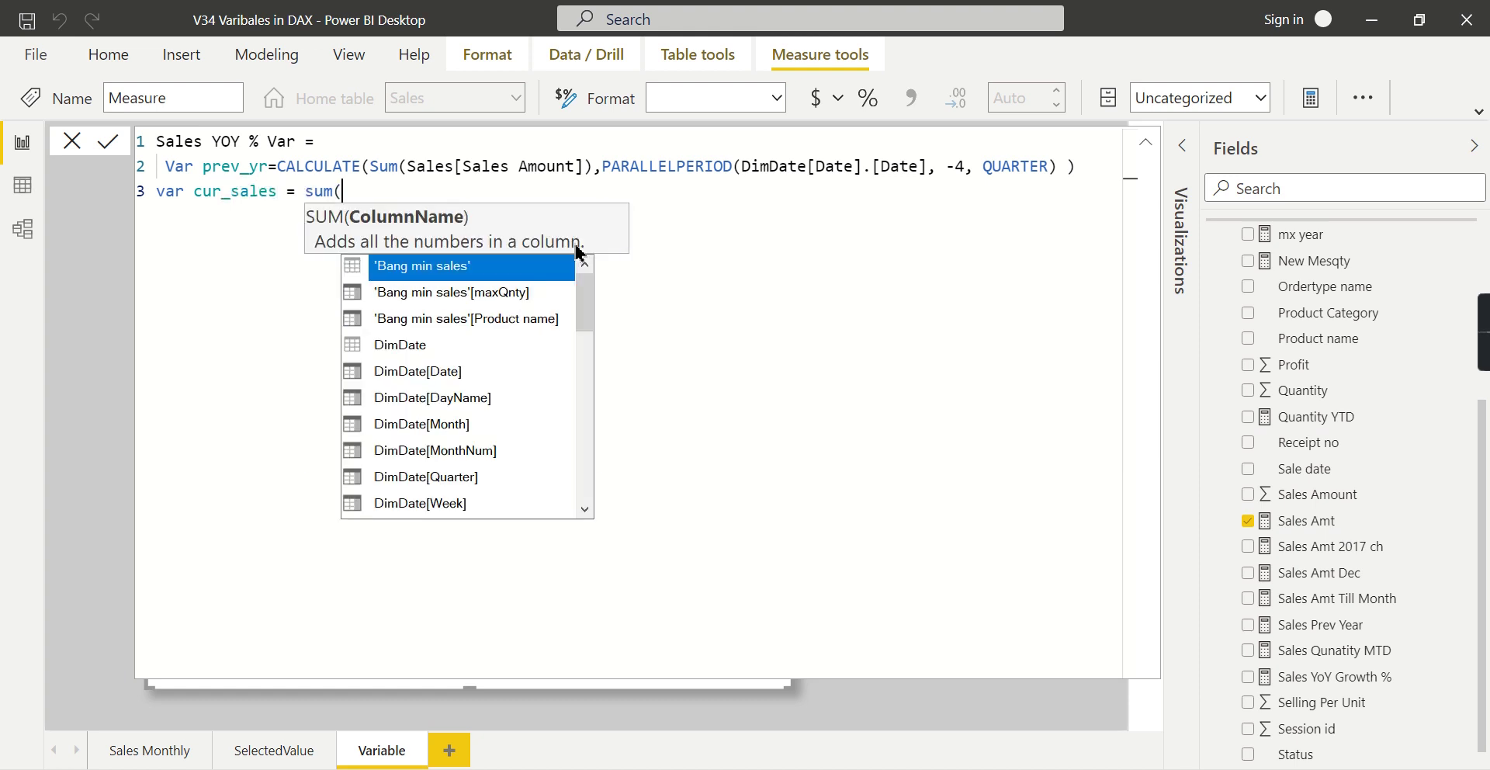
pyautogui.moveTo(371, 166); pyautogui.dragTo(599, 179)
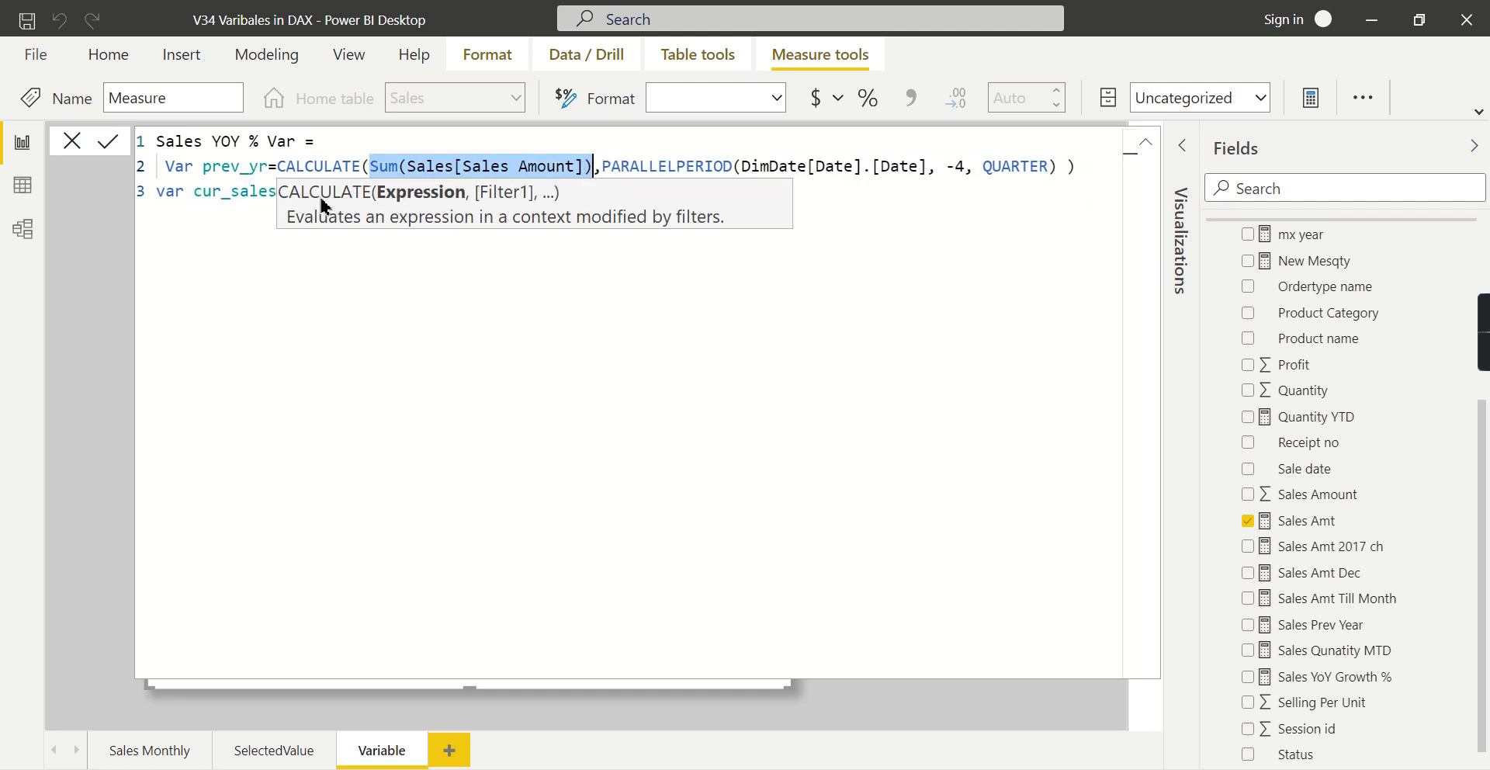
pyautogui.hotkey('ctrl', 'c')
pyautogui.click(241, 282)
pyautogui.hotkey('shift', 'Left')
pyautogui.hotkey('shift', 'Left')
pyautogui.hotkey('shift', 'Left')
pyautogui.hotkey('shift', 'Left')
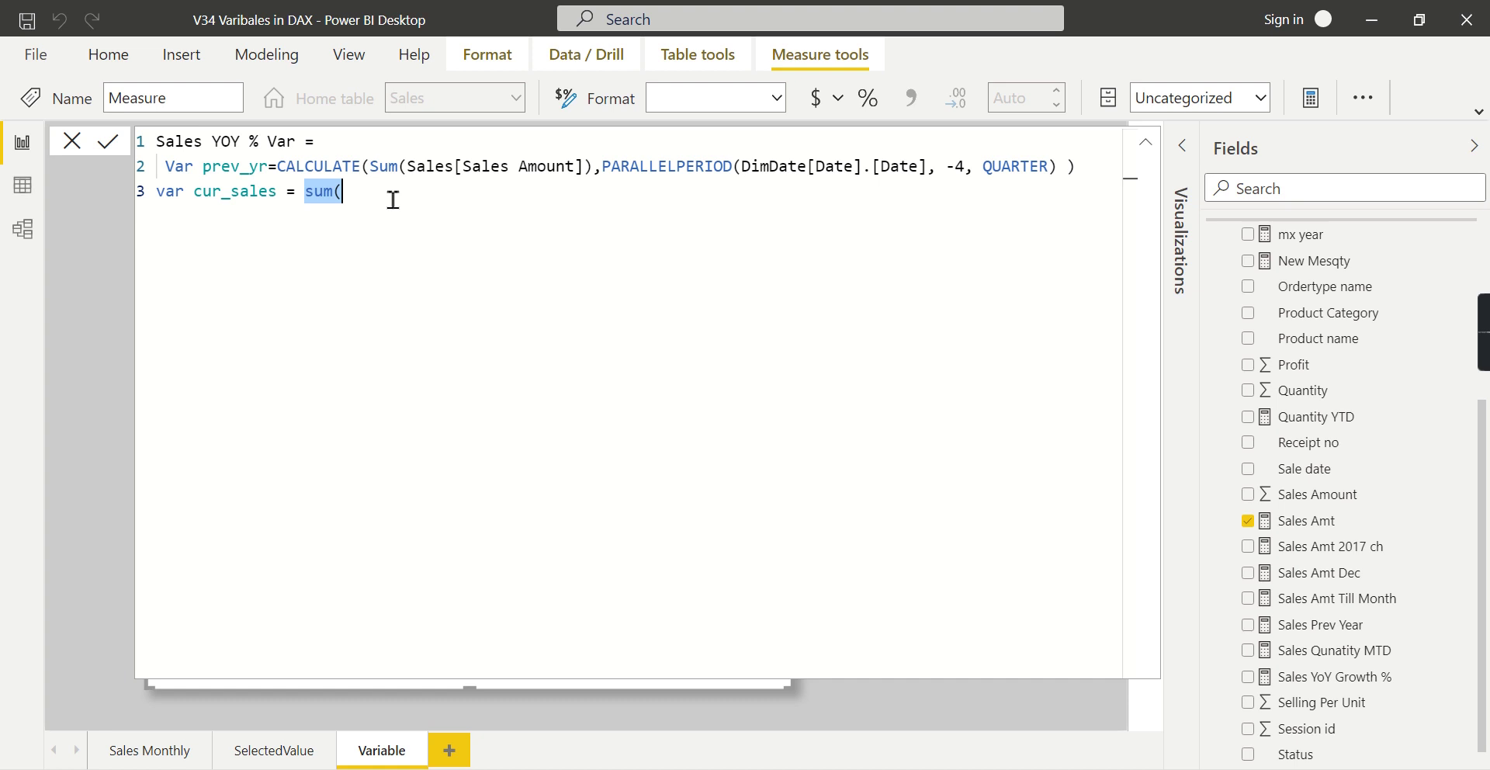
pyautogui.hotkey('ctrl', 'v')
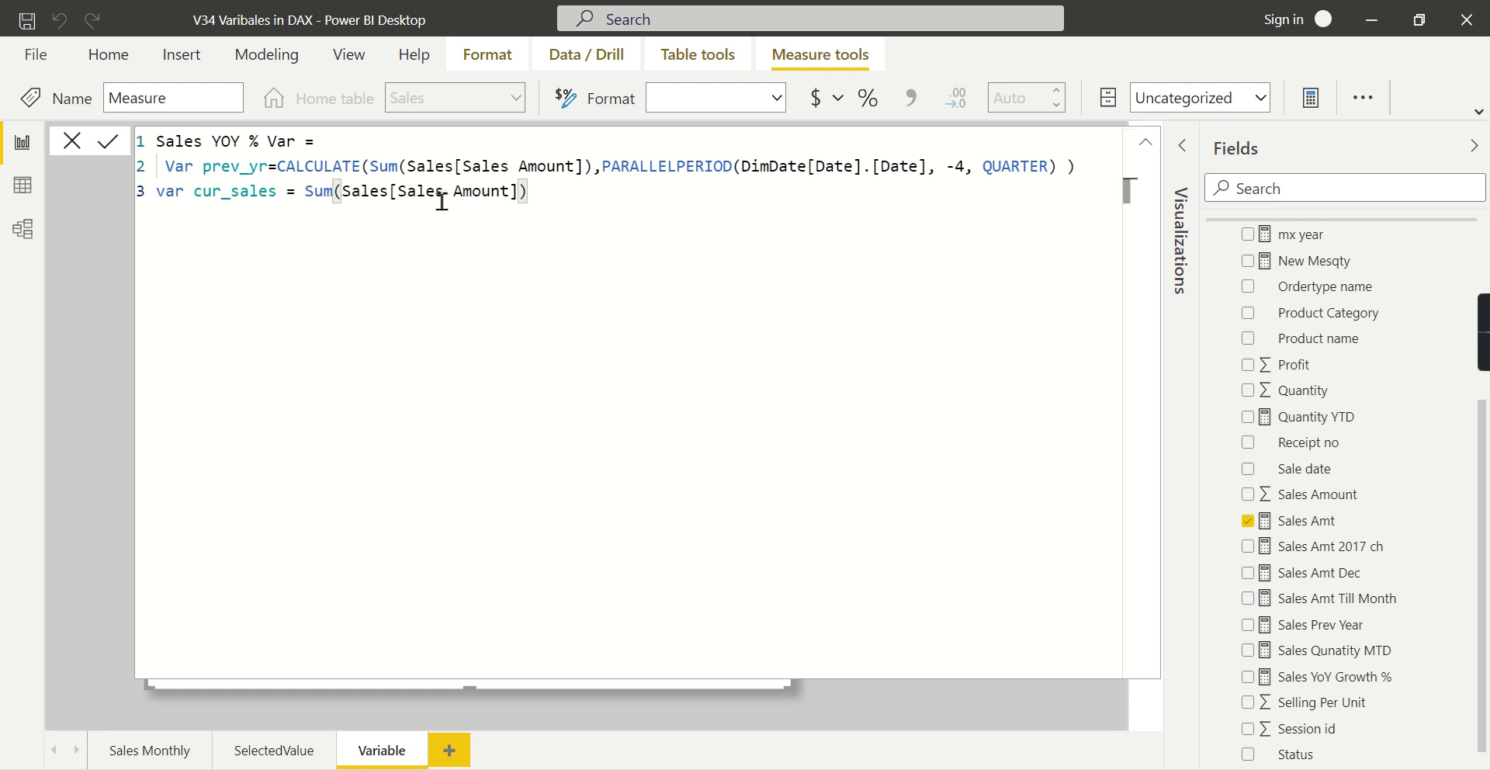
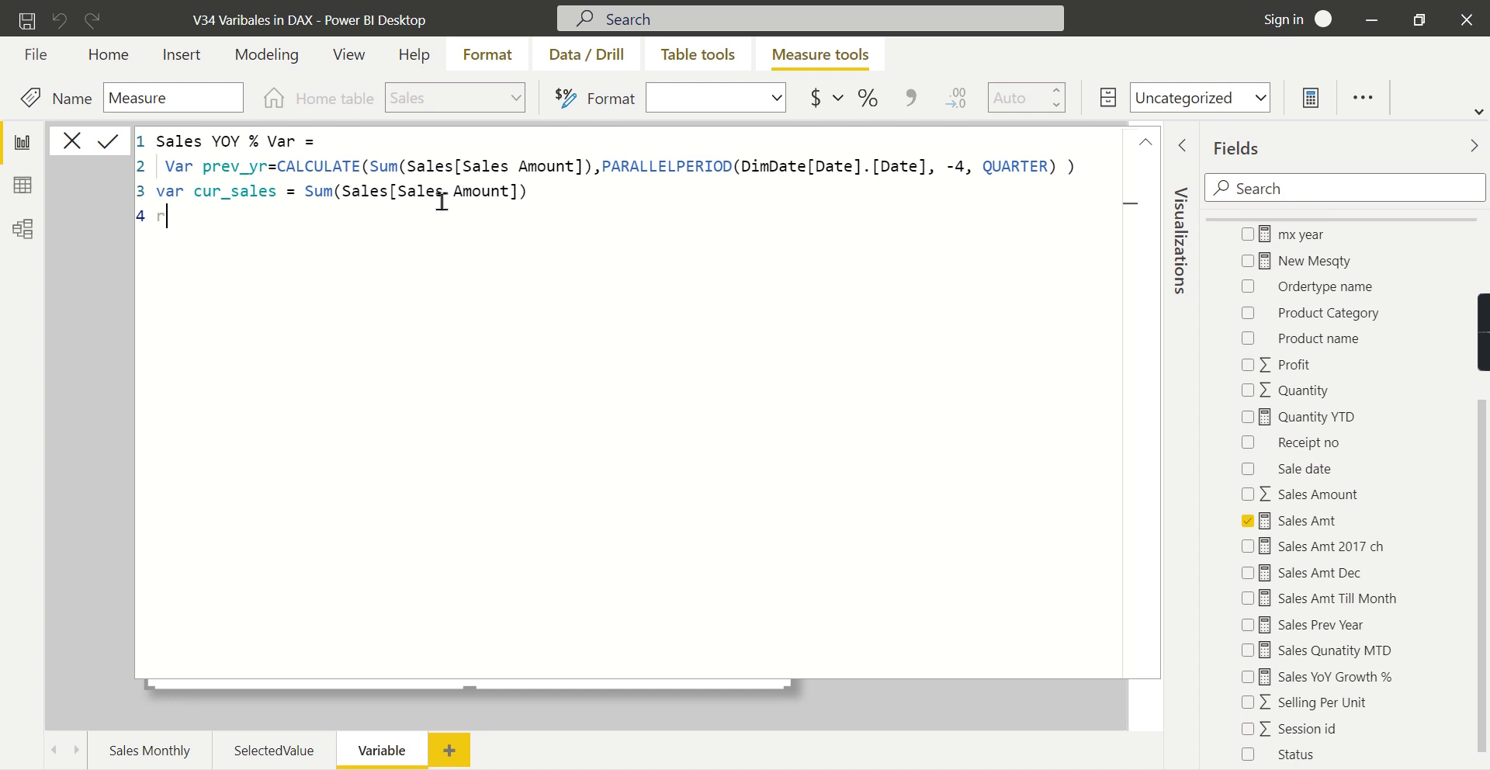
# Step: Start the return line as a divide function with cur_sales-prev_yr as its numerator
pyautogui.write('return divide')
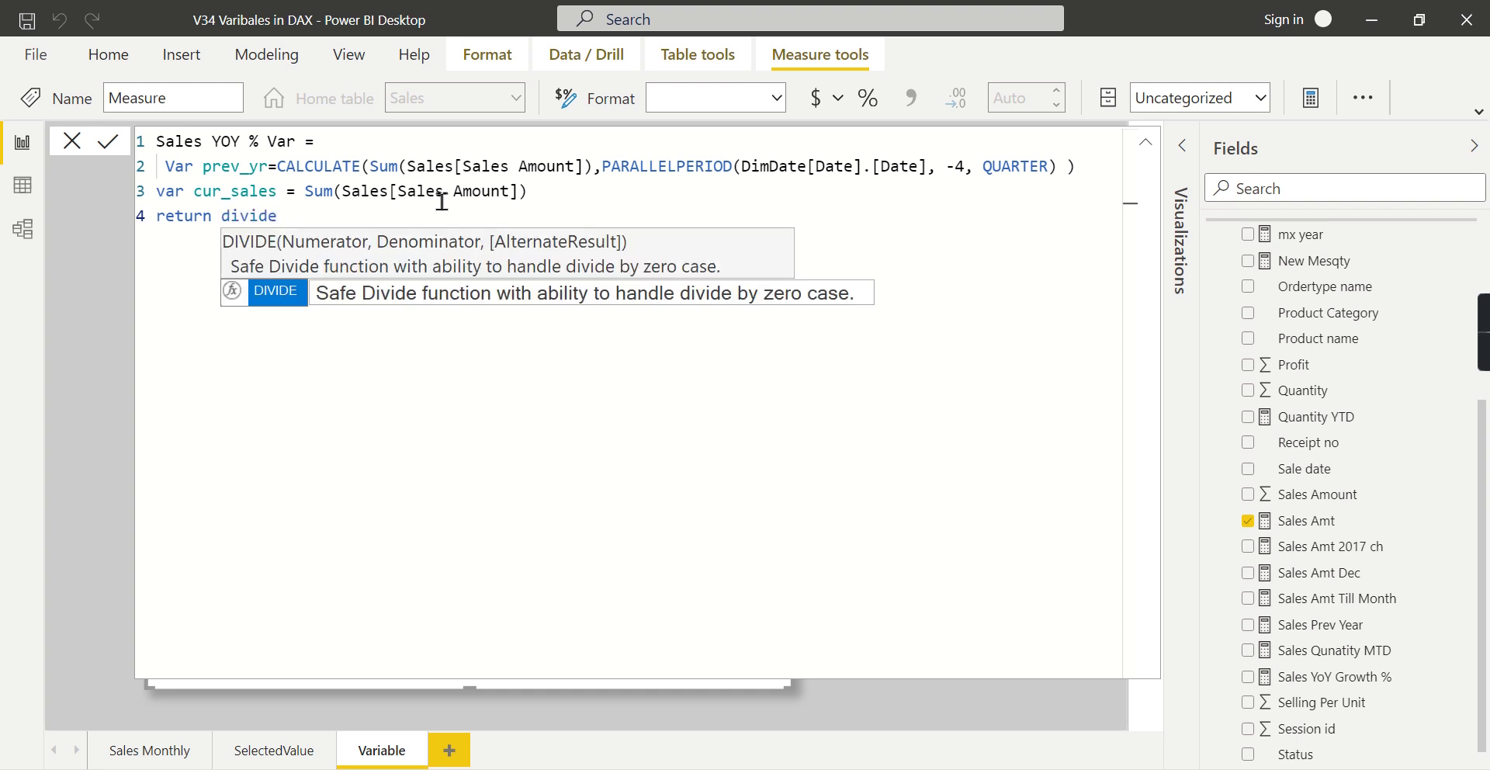
pyautogui.write('(c')
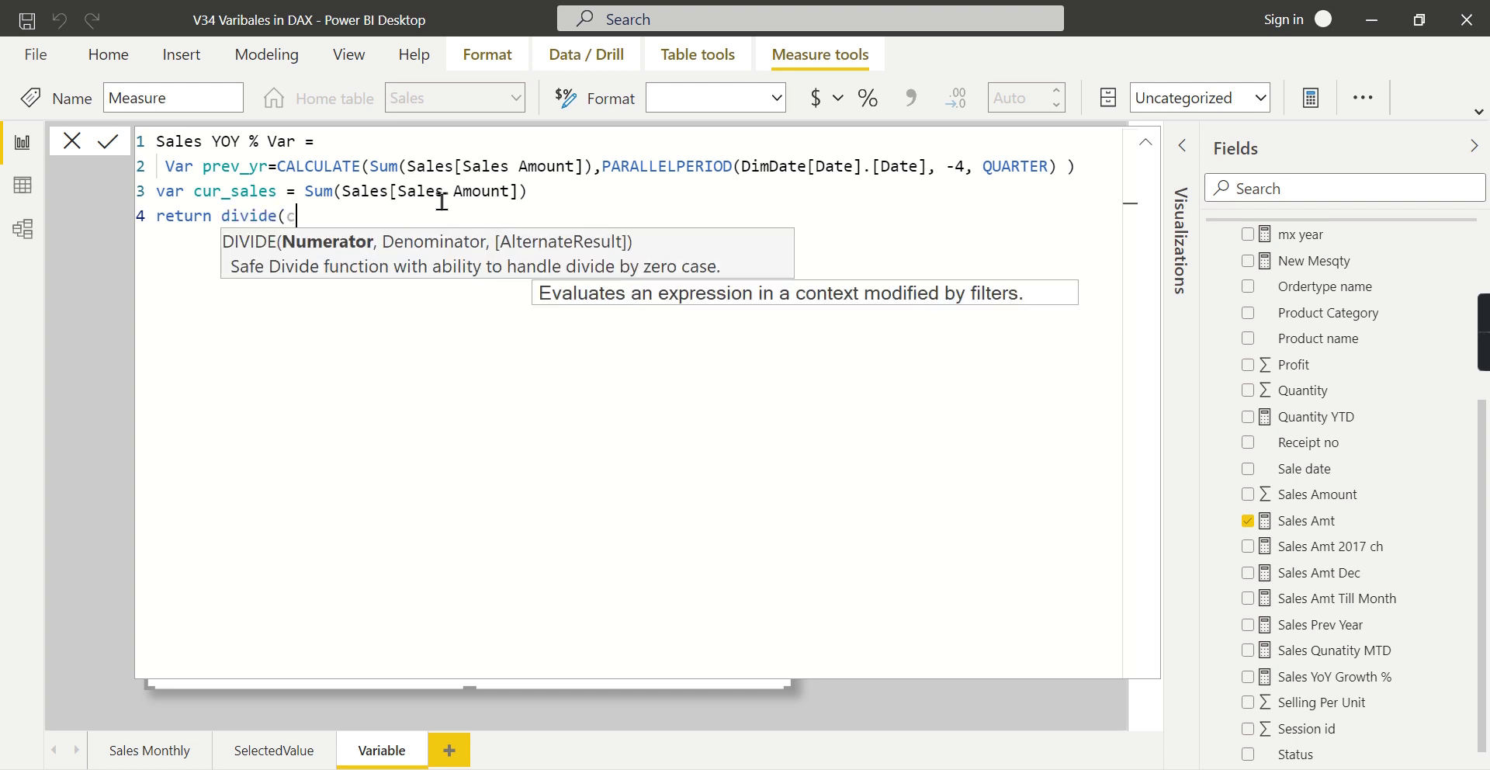
pyautogui.write('ur')
pyautogui.press('Down')
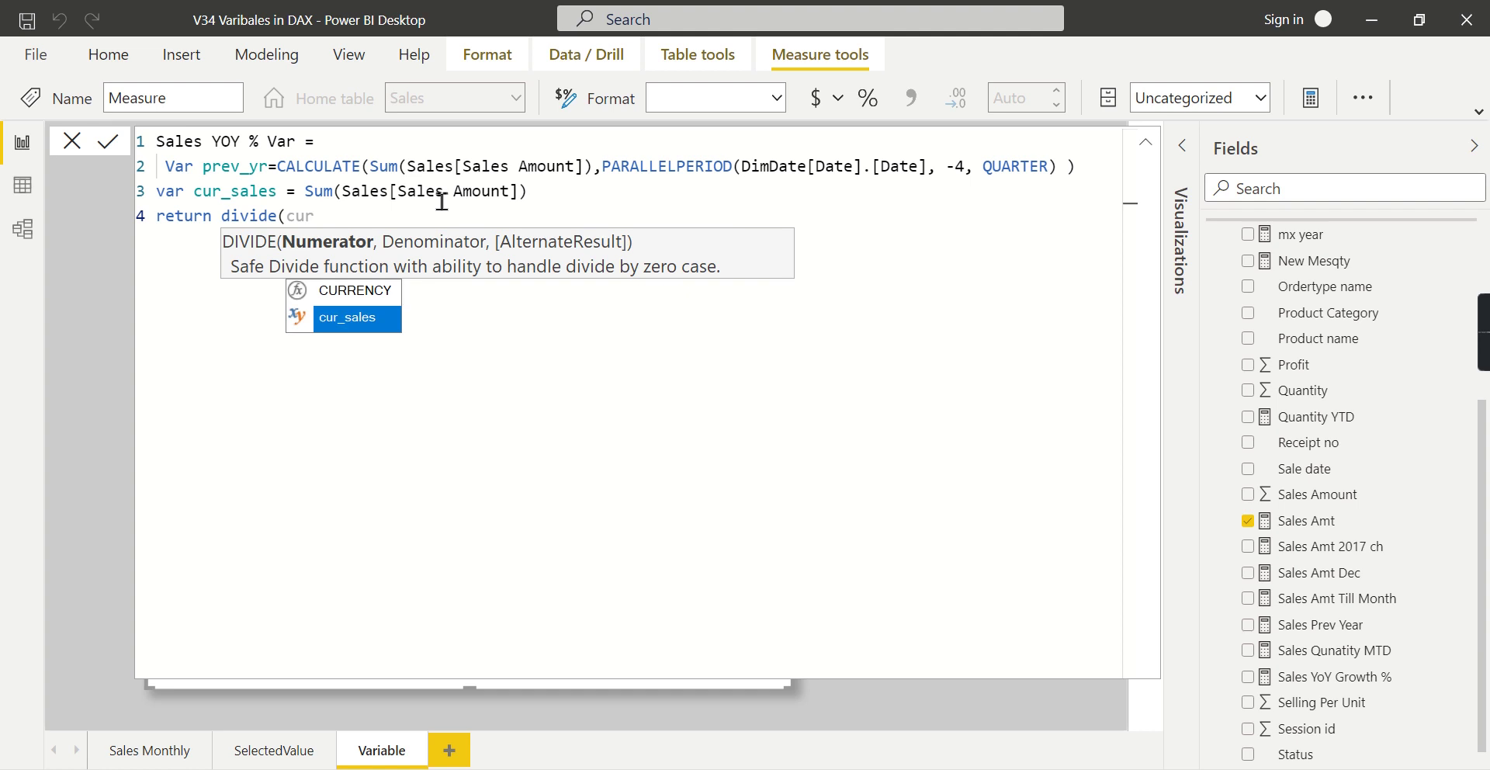
pyautogui.press('Tab')
pyautogui.write('-prev')
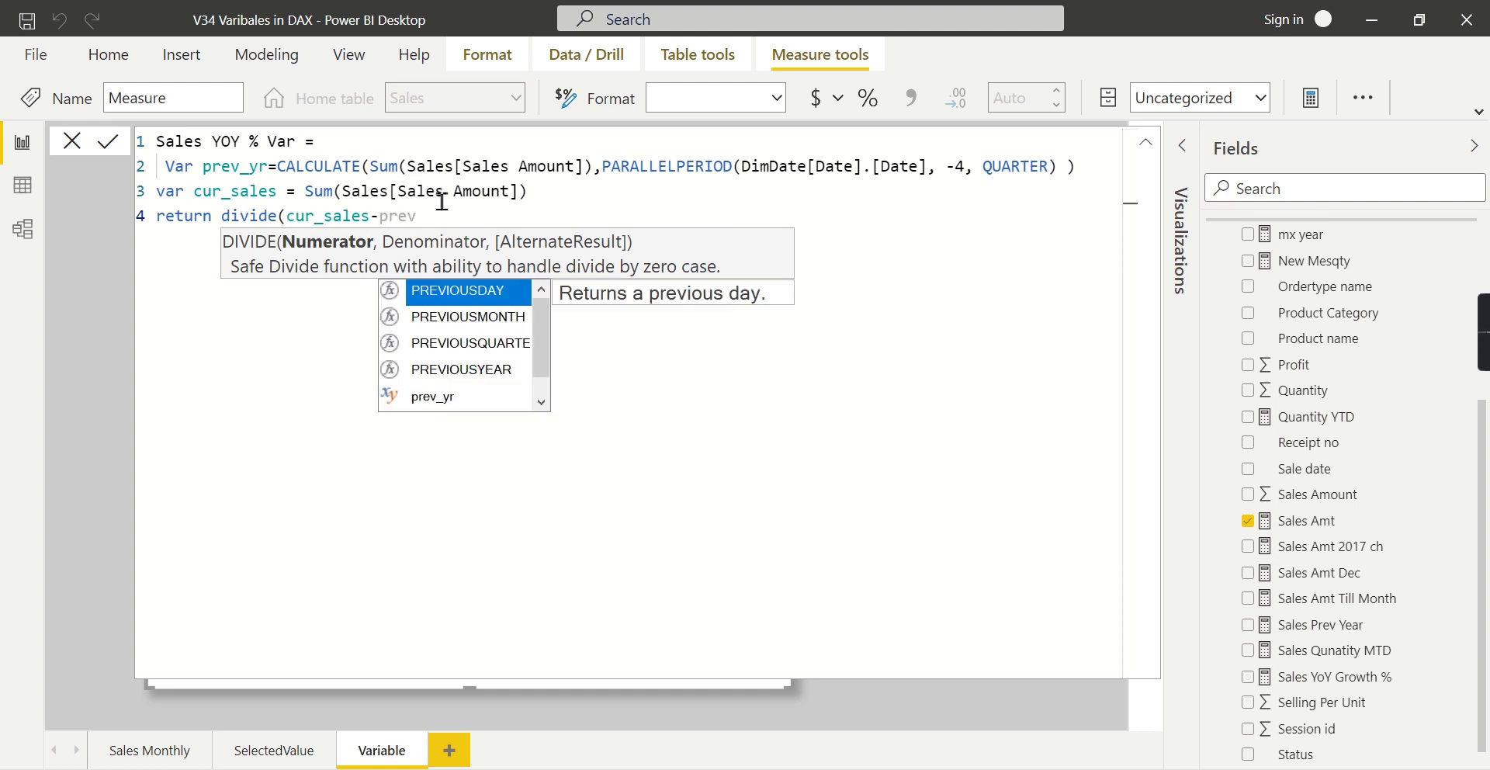
pyautogui.press('Down')
pyautogui.press('Down')
pyautogui.press('Down')
pyautogui.press('Down')
pyautogui.press('Tab')
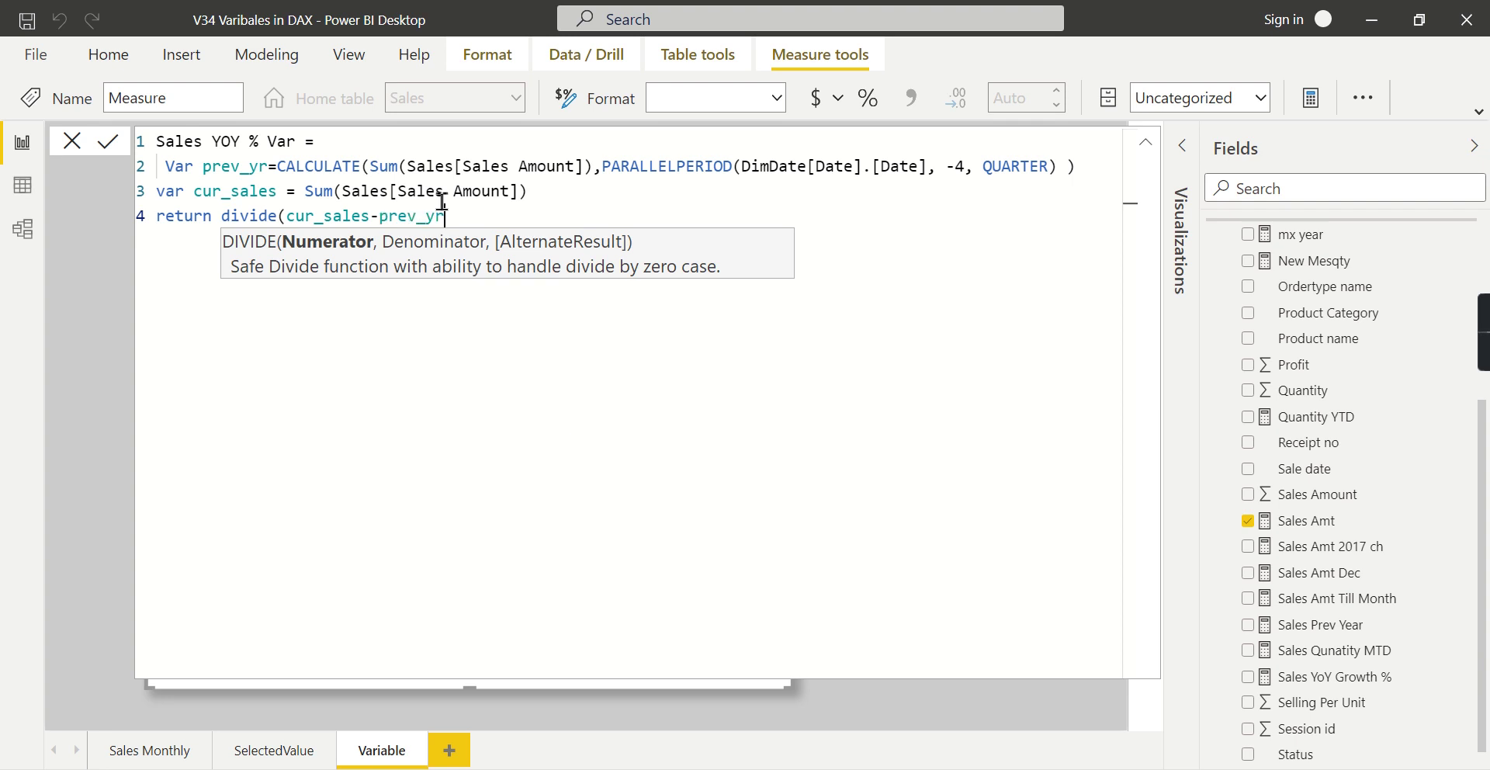
# Step: Complete the divide function with prev_yr as its denominator and commit the Sales YOY % Var measure
pyautogui.write(',')
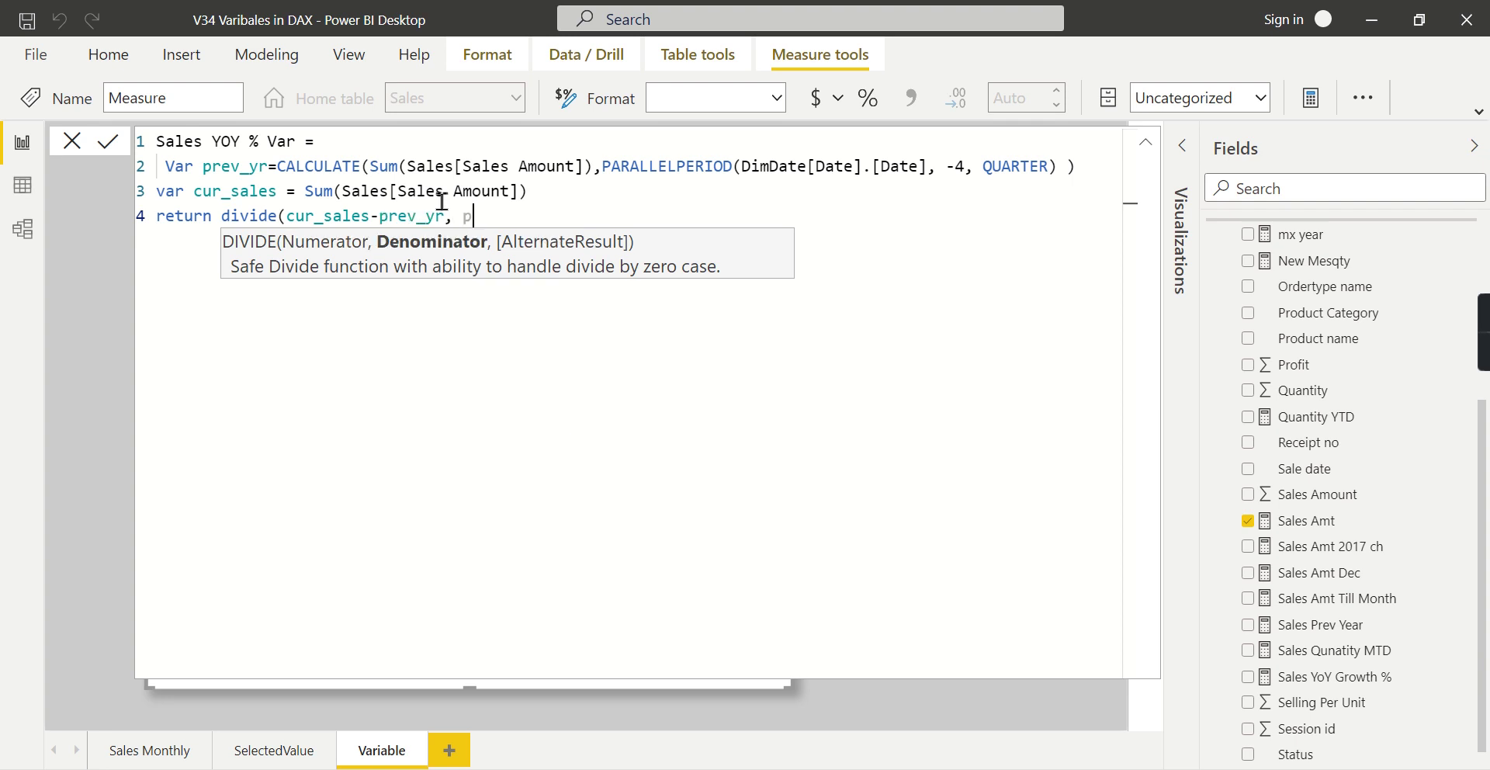
pyautogui.write(' pr')
pyautogui.click(533, 477)
pyautogui.write(')')
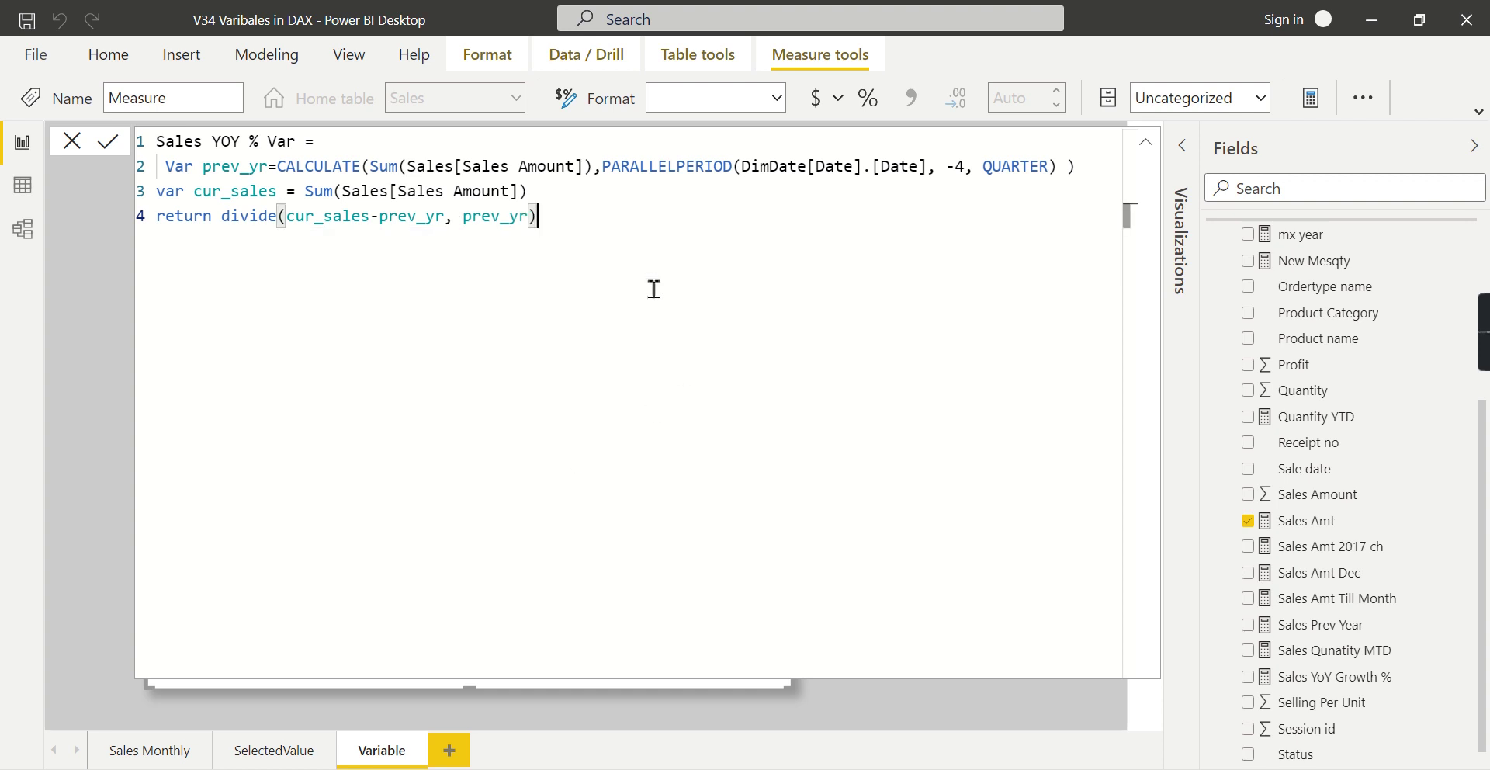
pyautogui.click(485, 217)
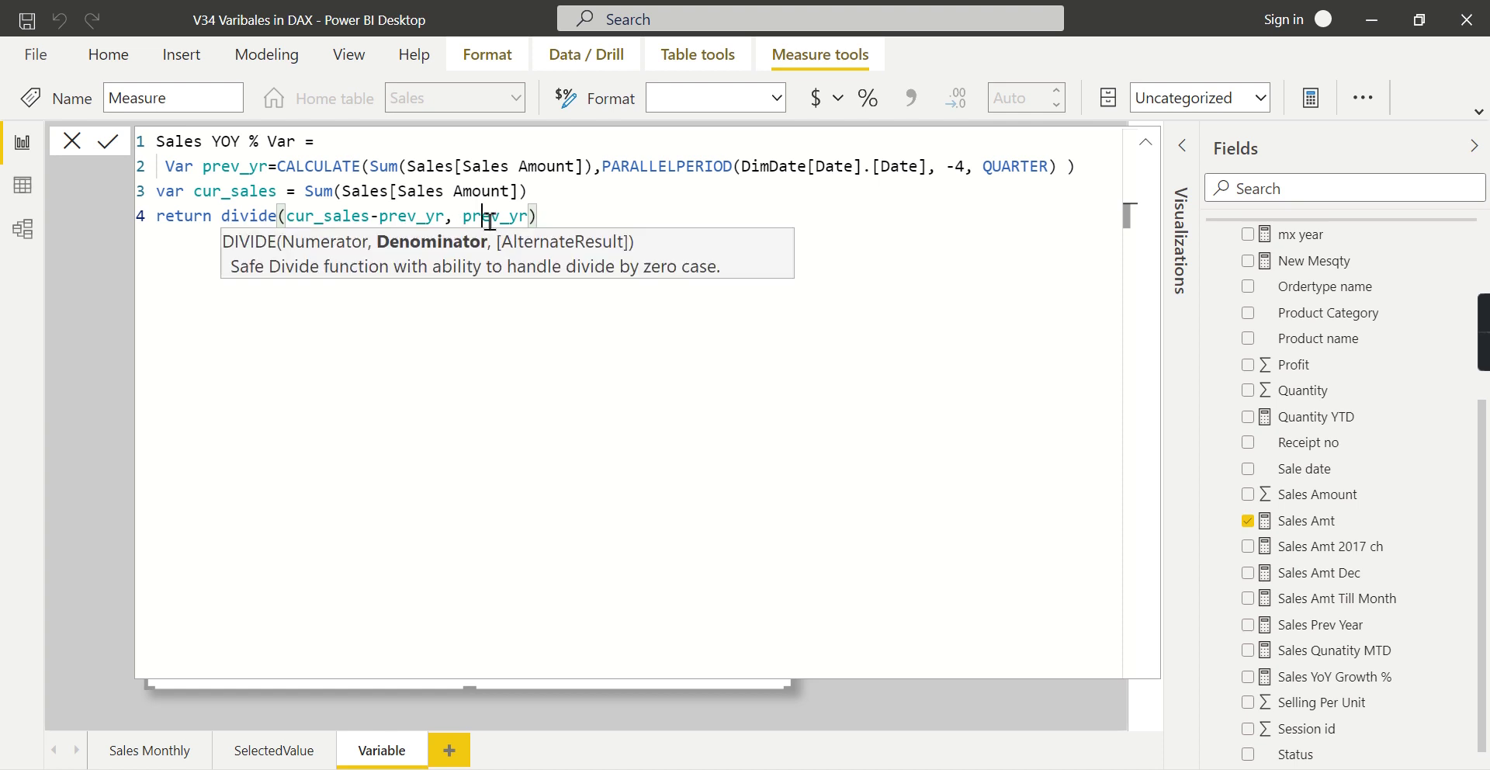
pyautogui.click(608, 214)
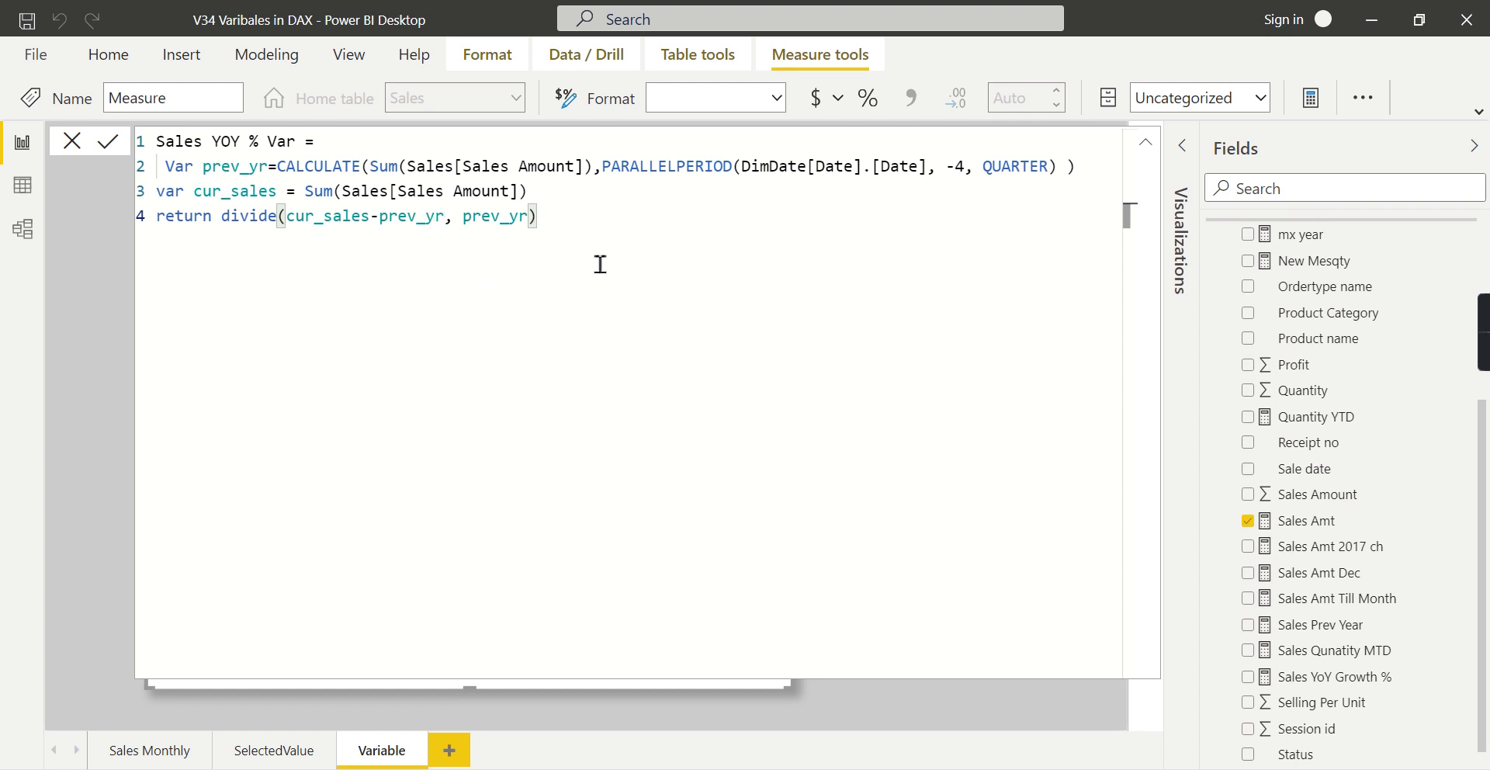
pyautogui.press('Return')
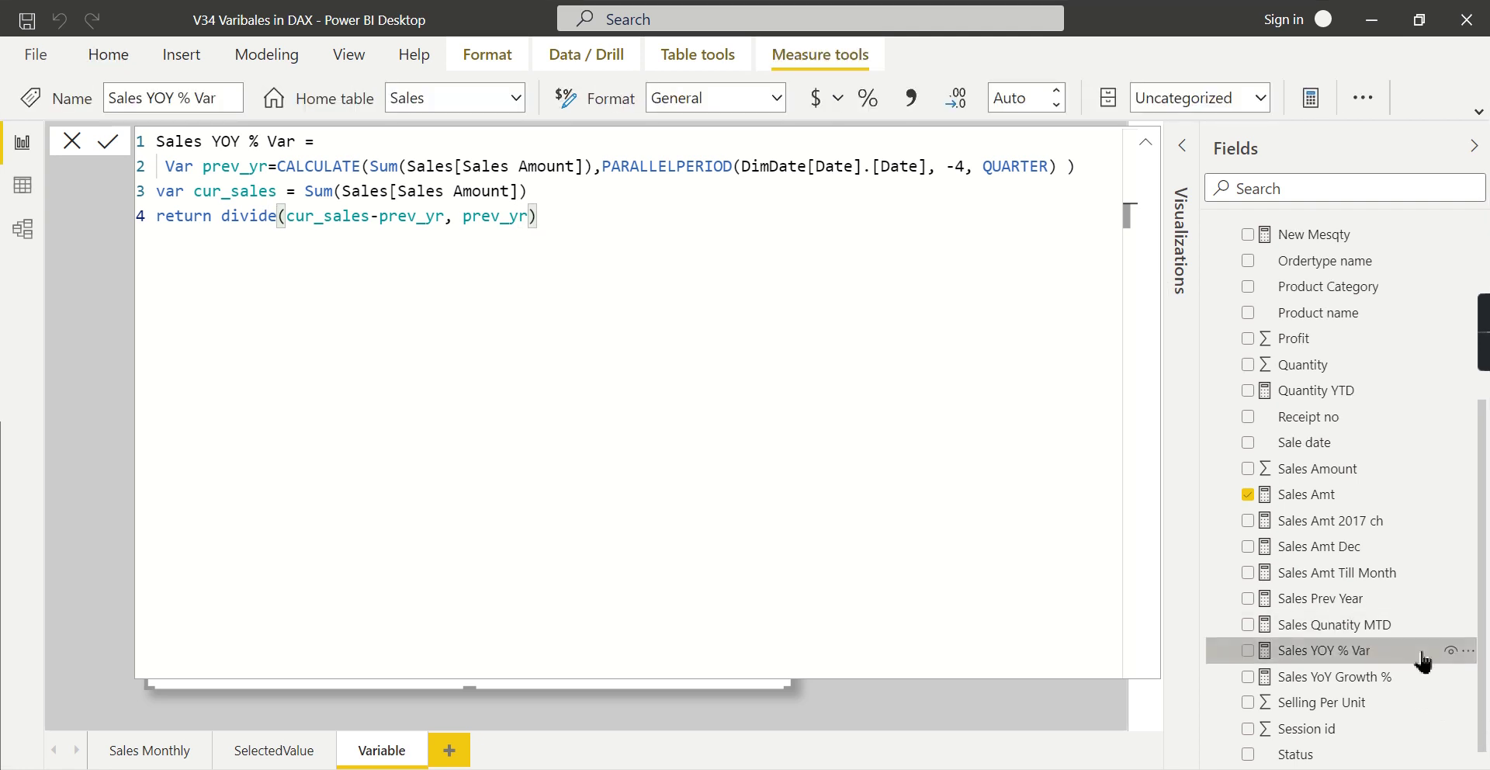
# Step: Collapse the formula editor and add Sales YoY Growth % and Sales YOY % Var to the table visual
pyautogui.click(1148, 145)
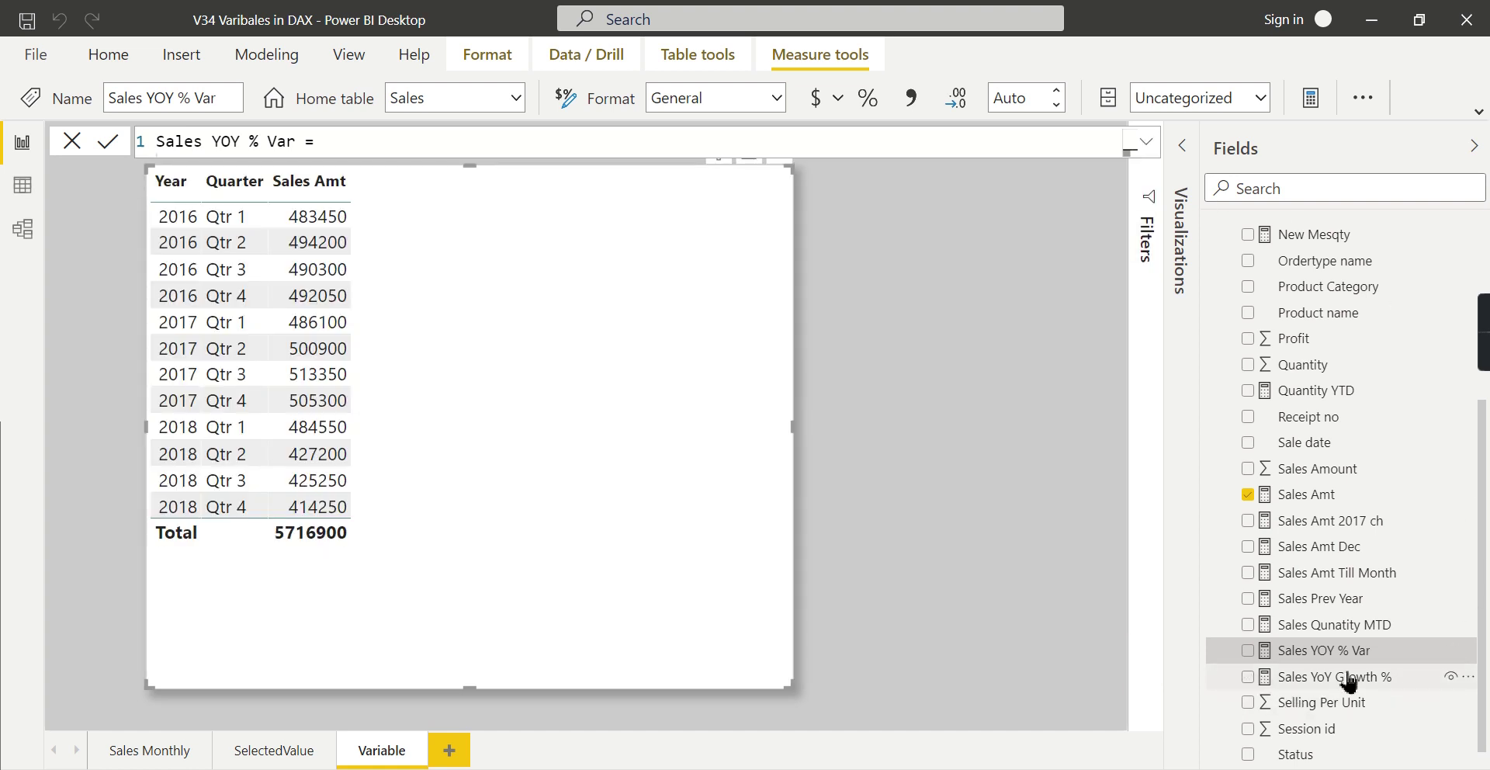
pyautogui.click(1259, 683)
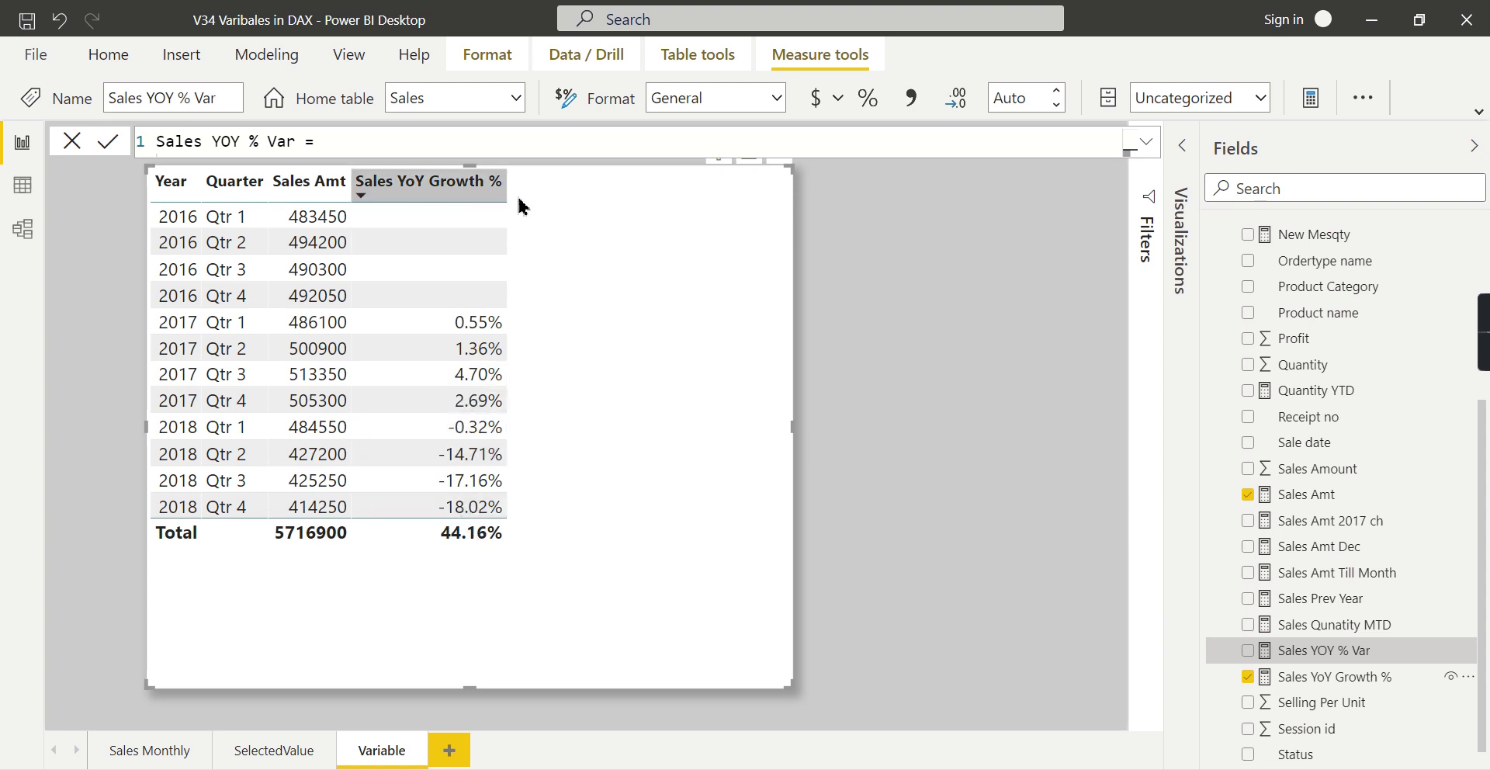
pyautogui.click(1248, 650)
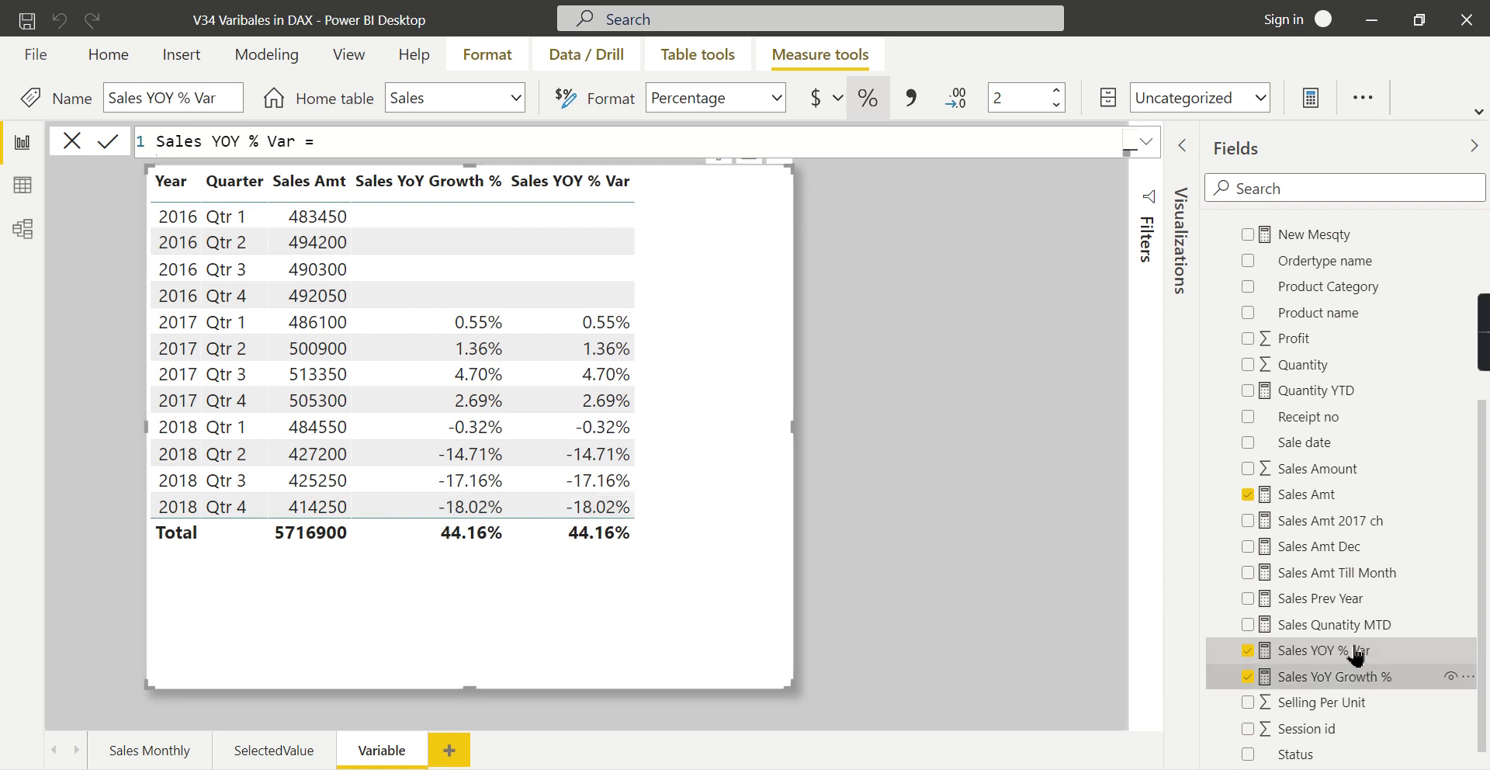
# Step: Compare the formulas of Sales YoY Growth % and Sales YOY % Var, examining the prev_yr and cur_sales variable definitions
pyautogui.click(1146, 142)
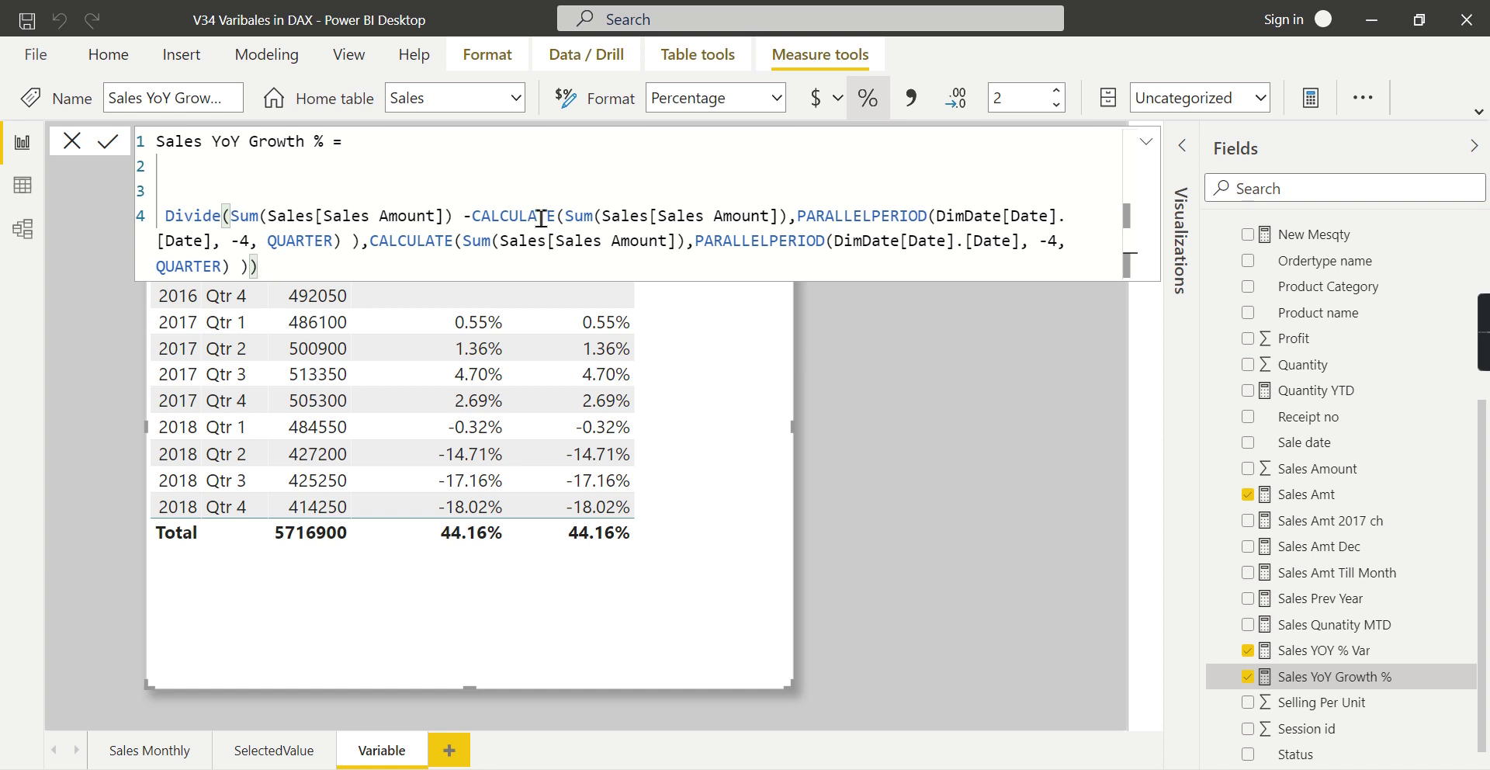
pyautogui.click(1326, 654)
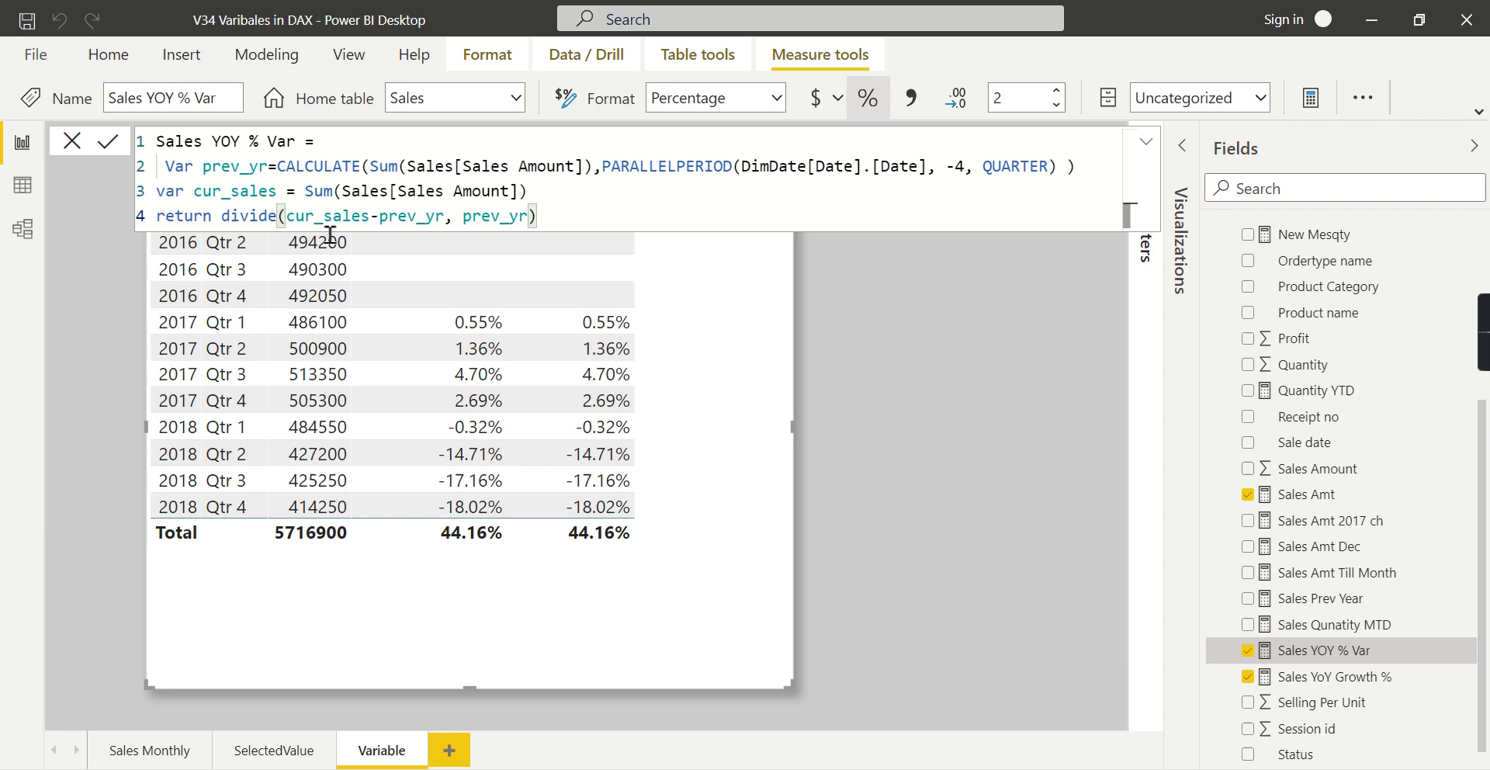
pyautogui.doubleClick(231, 166)
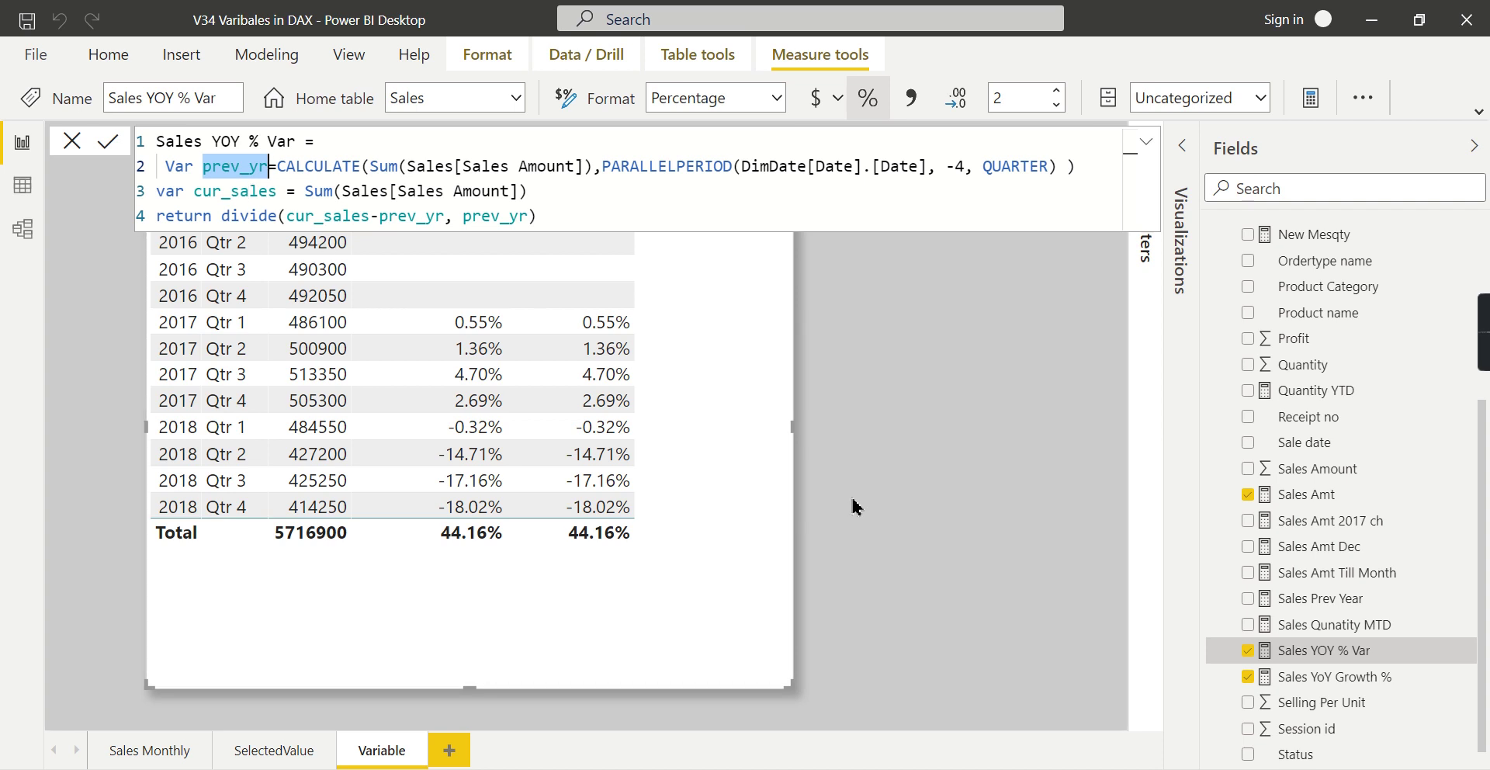
pyautogui.doubleClick(235, 191)
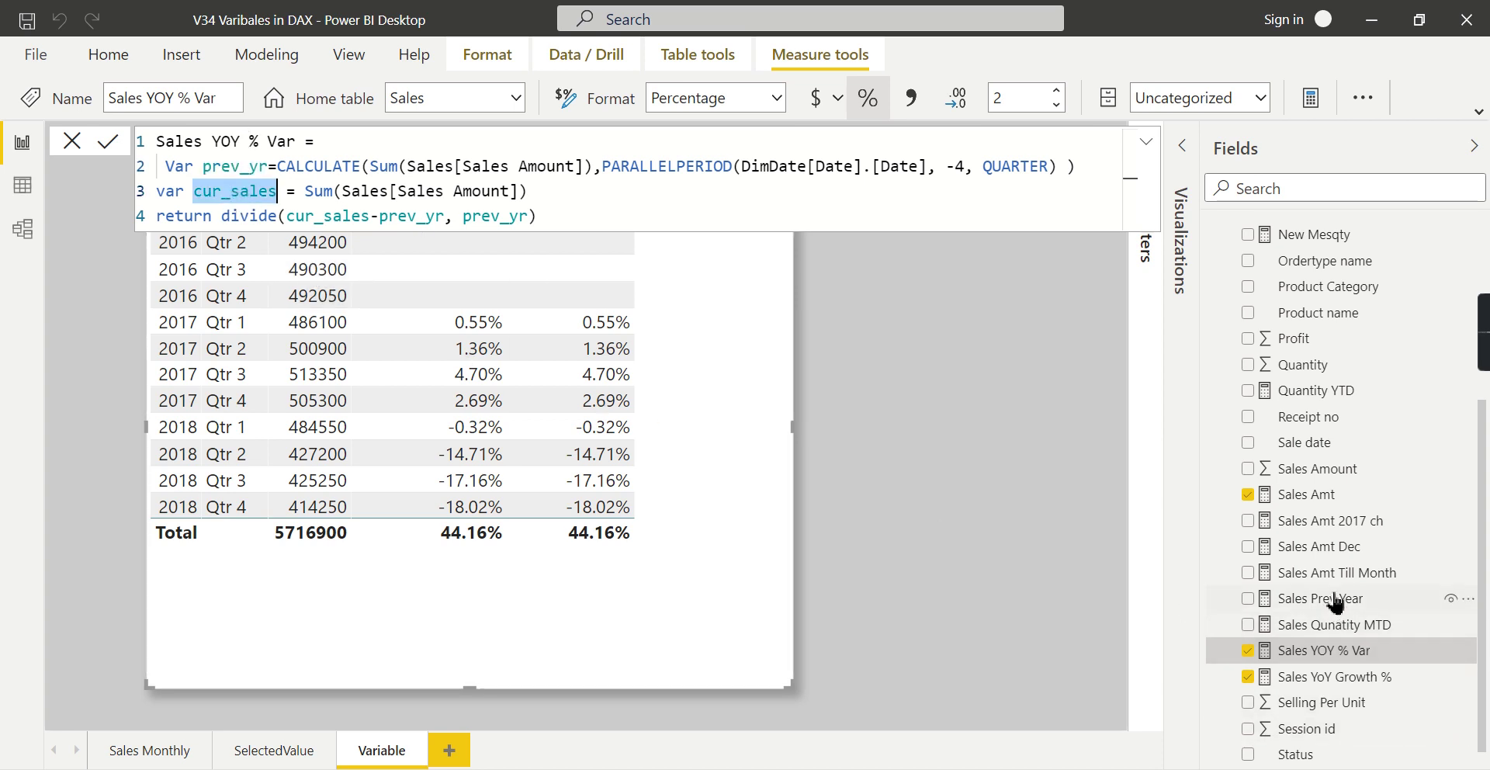
pyautogui.moveTo(277, 166); pyautogui.dragTo(1090, 166)
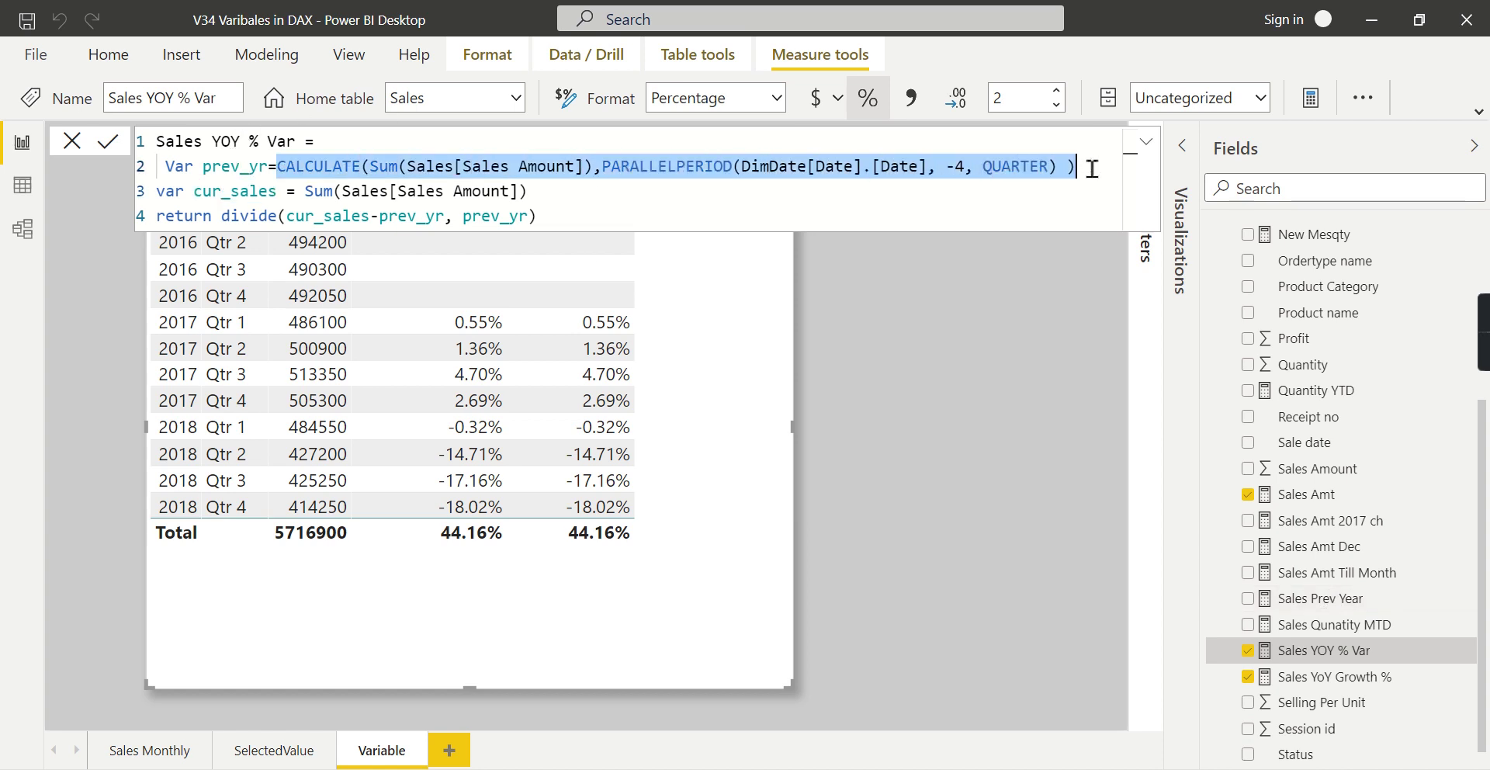
# Step: Assign the CALCULATE expression of the Sales Prev Year measure to a variable named prev_yr
pyautogui.click(1307, 603)
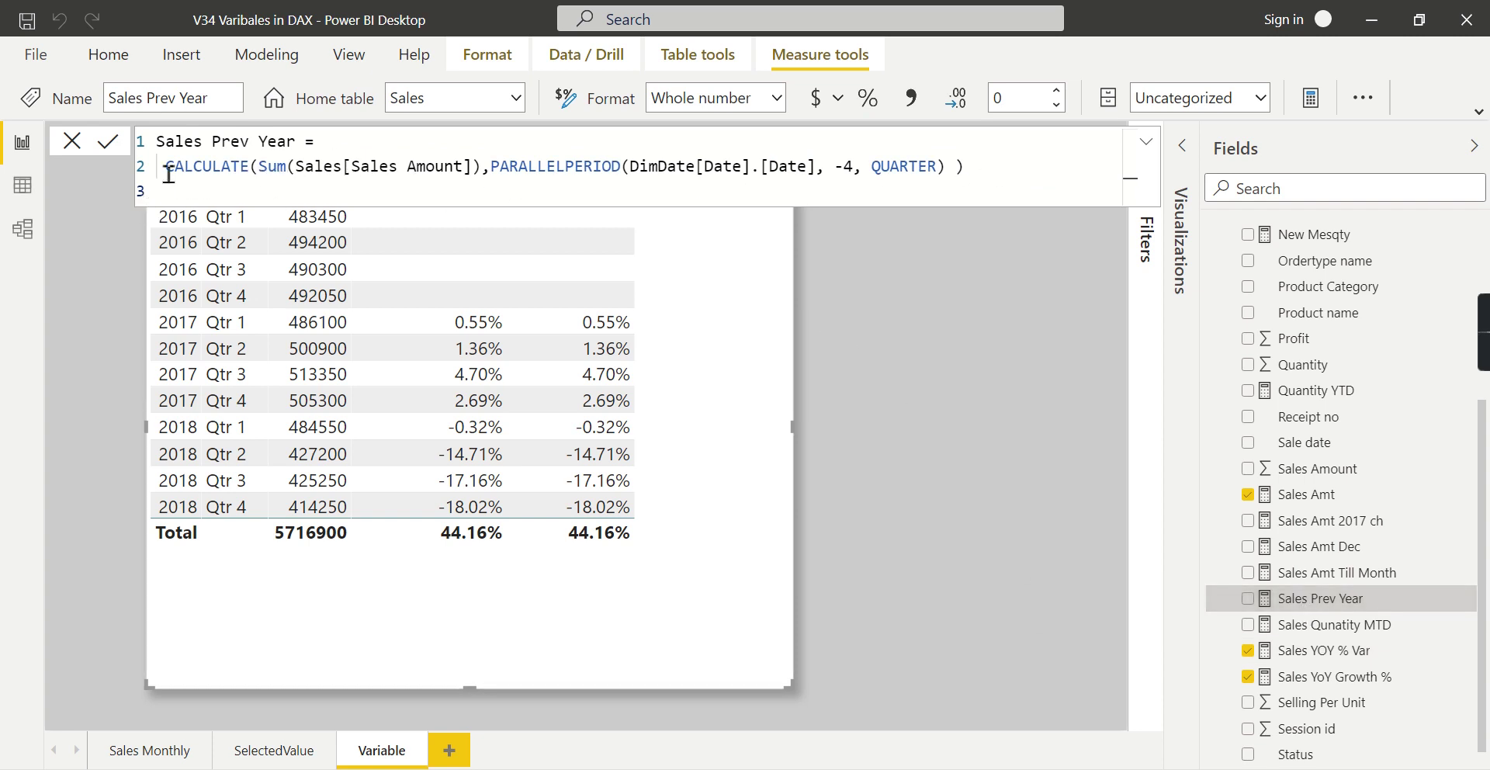
pyautogui.doubleClick(195, 167)
pyautogui.write('var p')
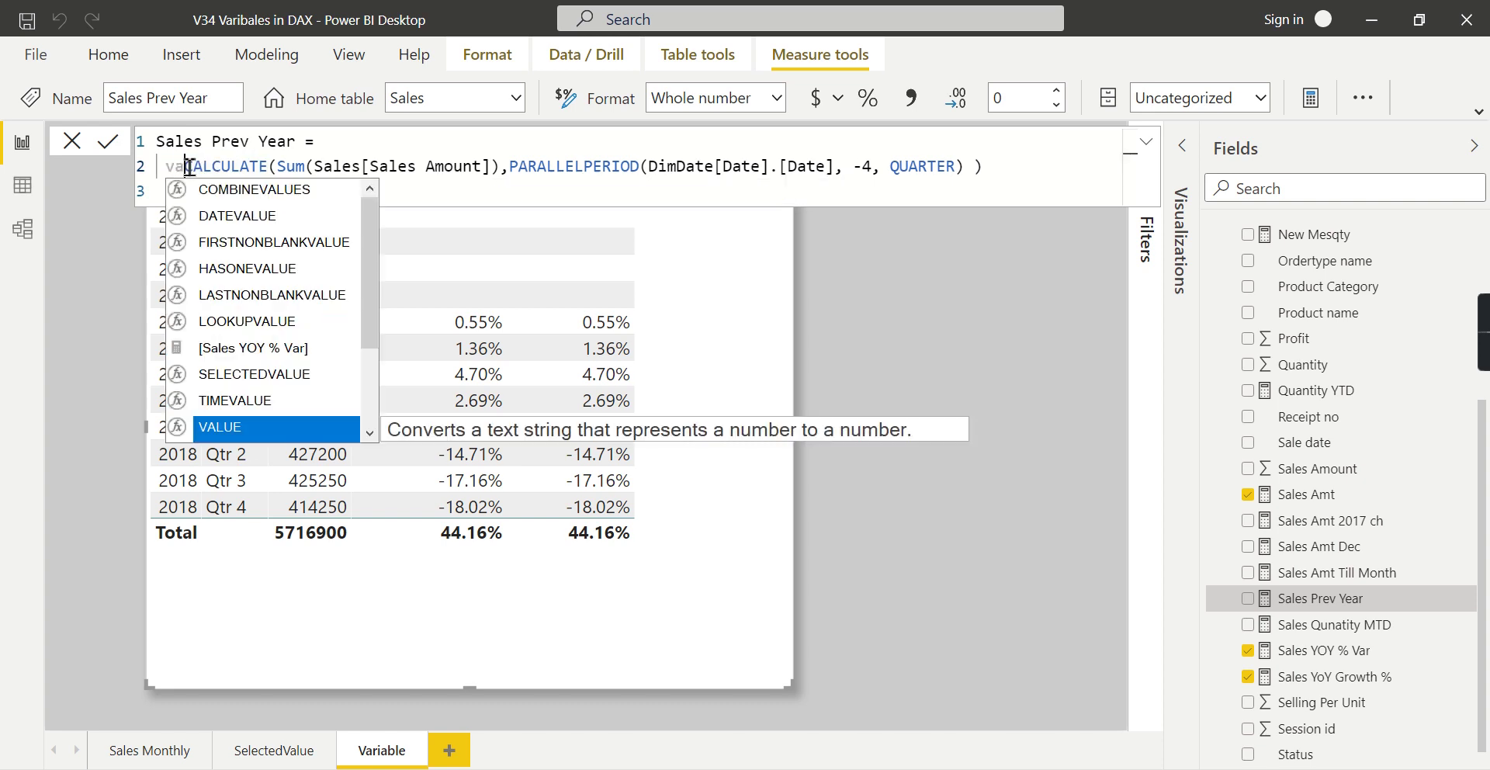
pyautogui.write('rev')
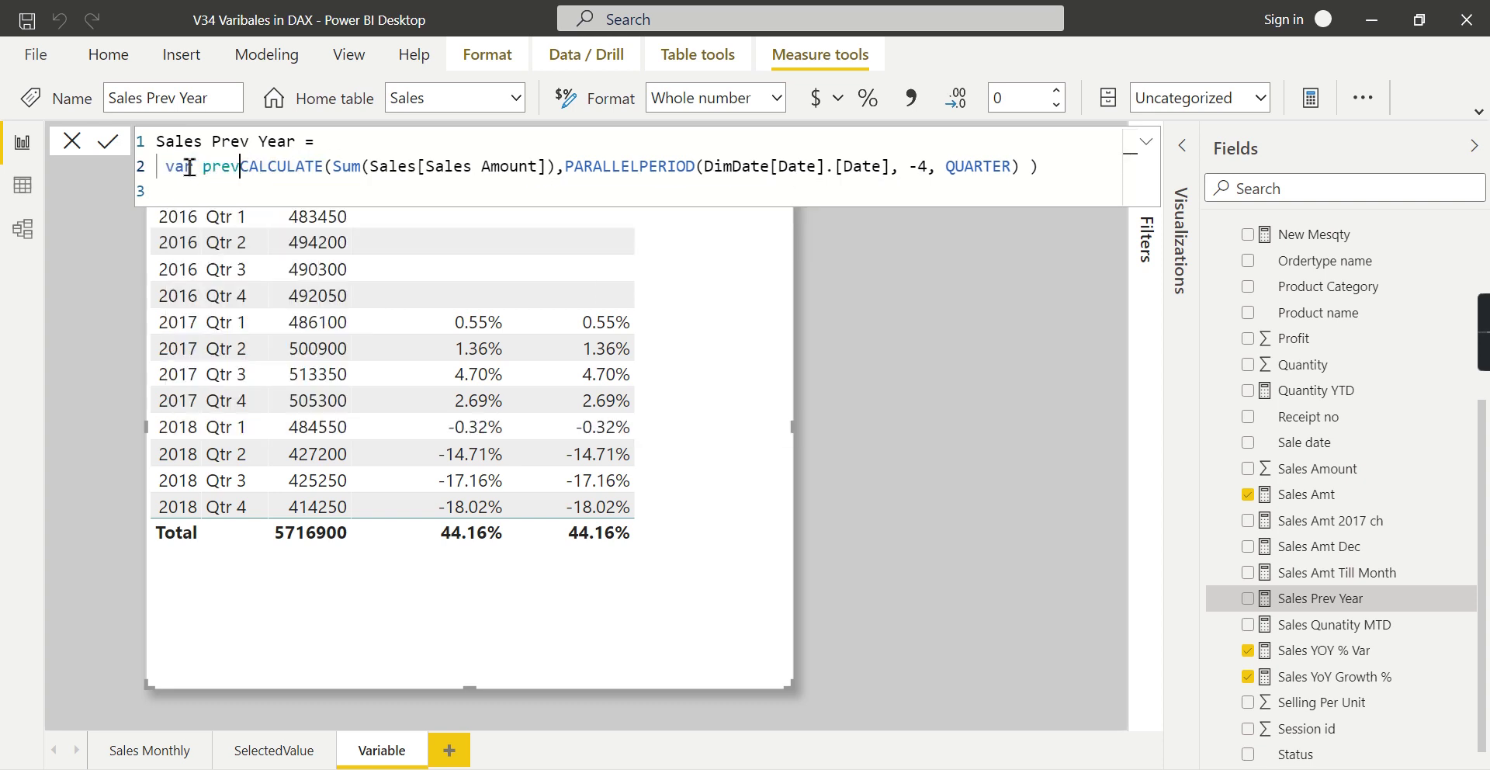
pyautogui.write('_yr')
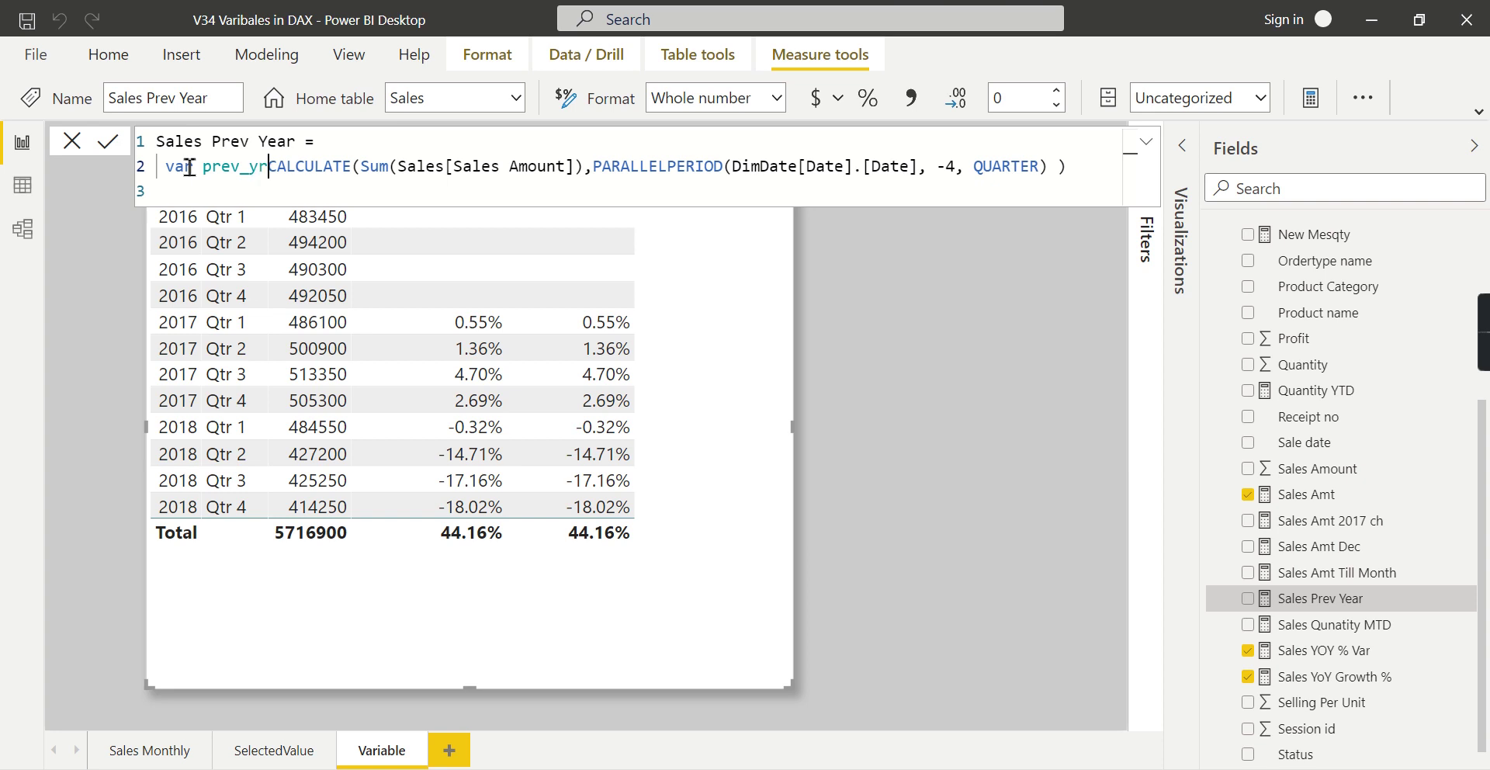
pyautogui.write('=')
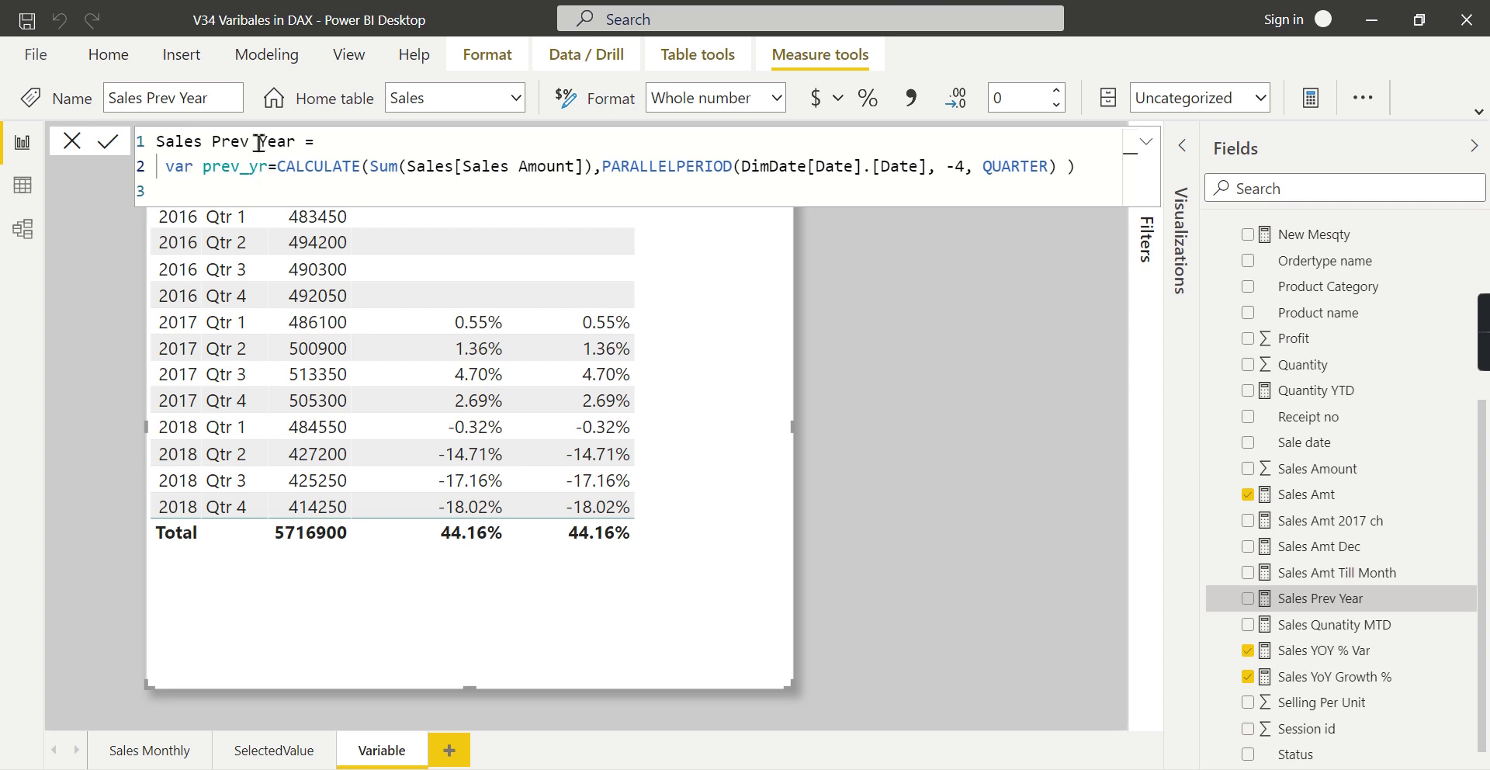
# Step: Add a line returning prev_yr to Sales Prev Year, commit it, and add the measure to the table visual
pyautogui.click(1080, 171)
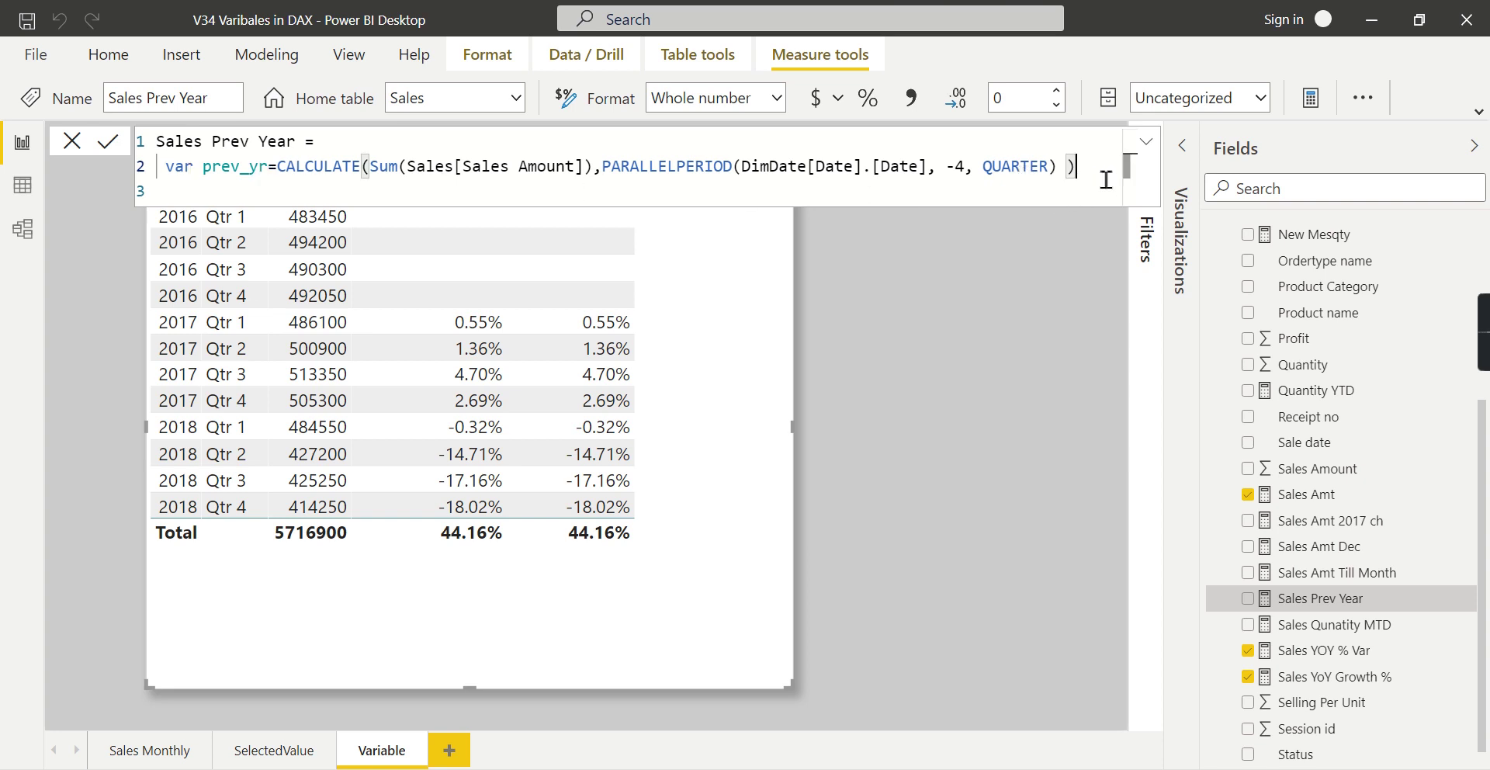
pyautogui.write('rt')
pyautogui.press('BackSpace')
pyautogui.write('eturn ')
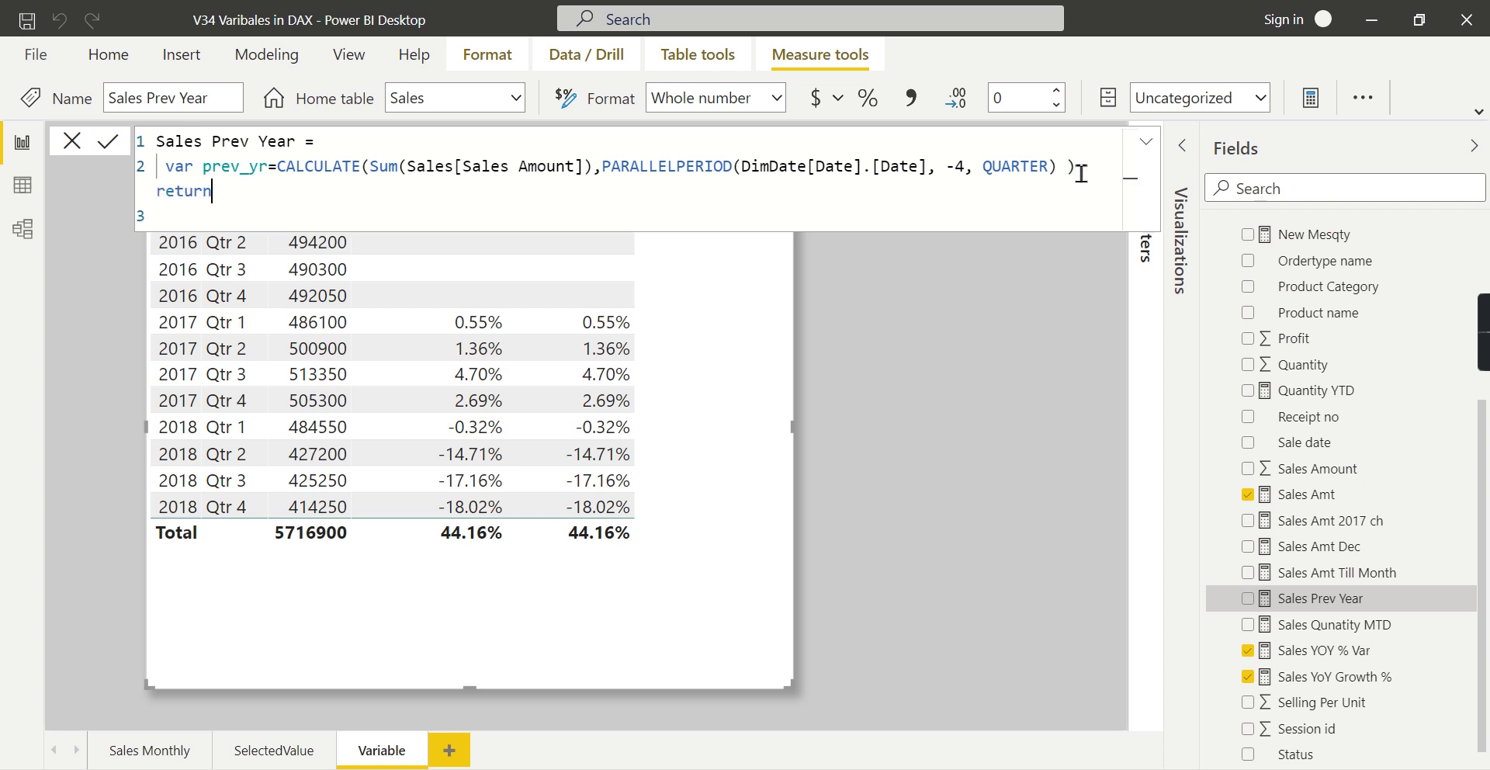
pyautogui.write('prev_yr')
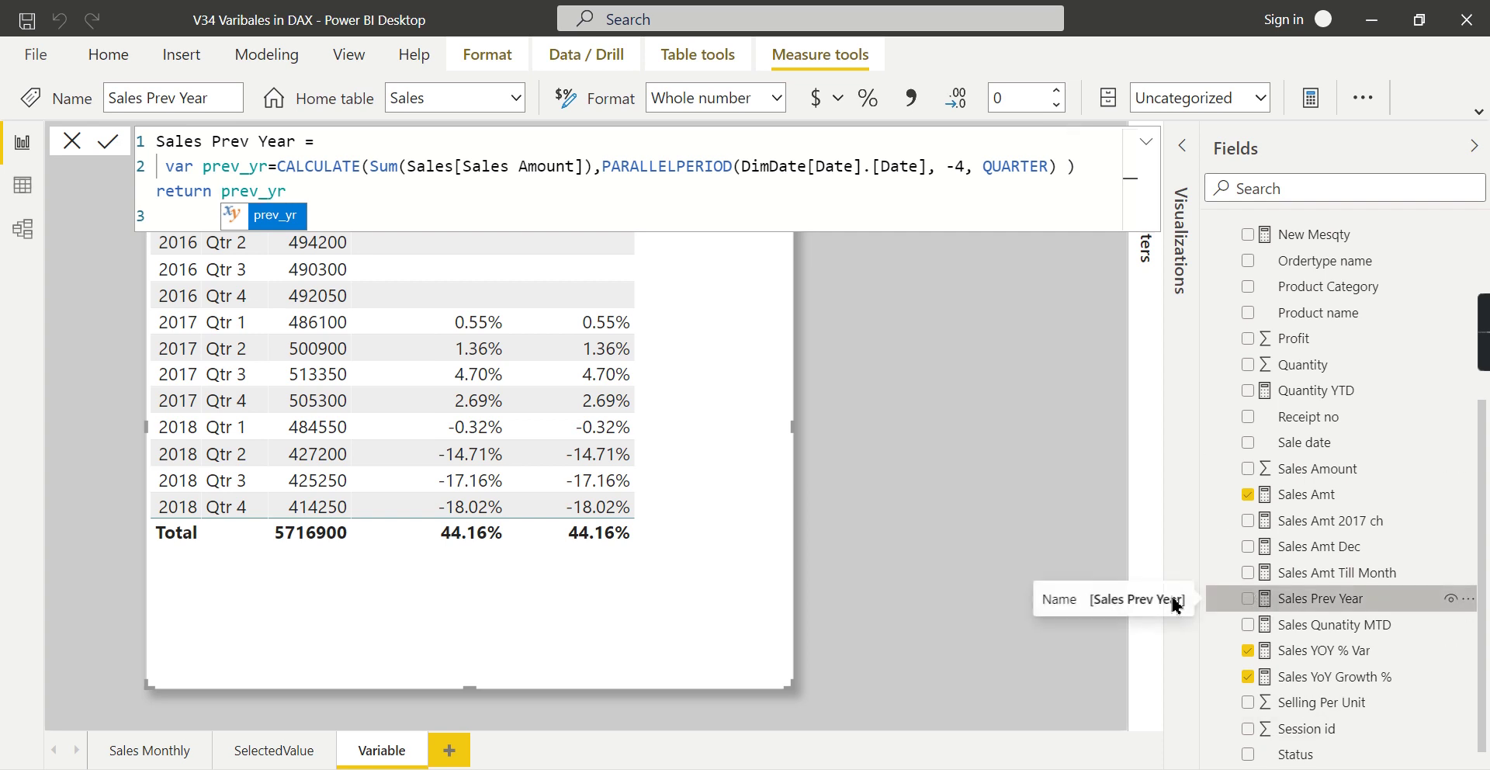
pyautogui.click(1257, 606)
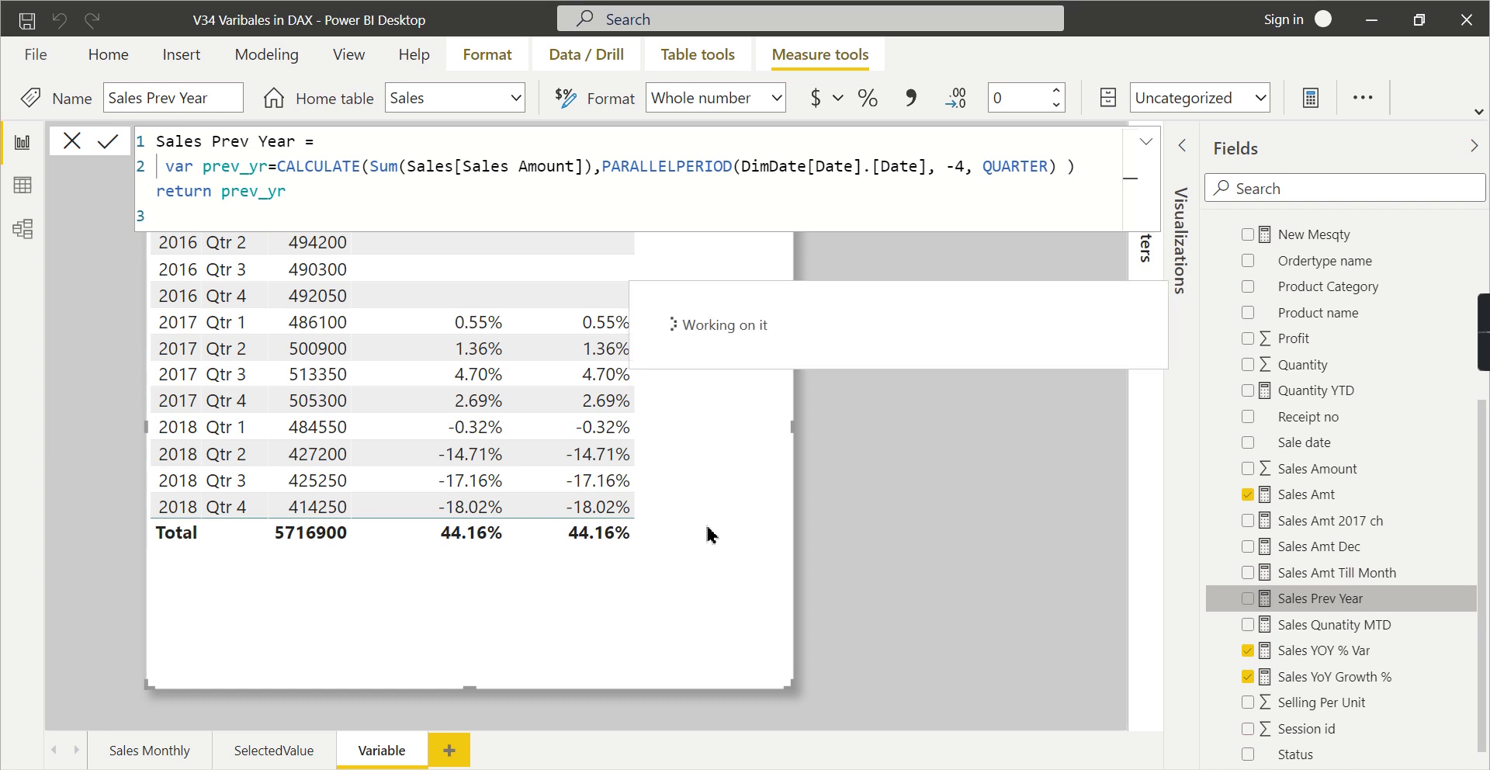
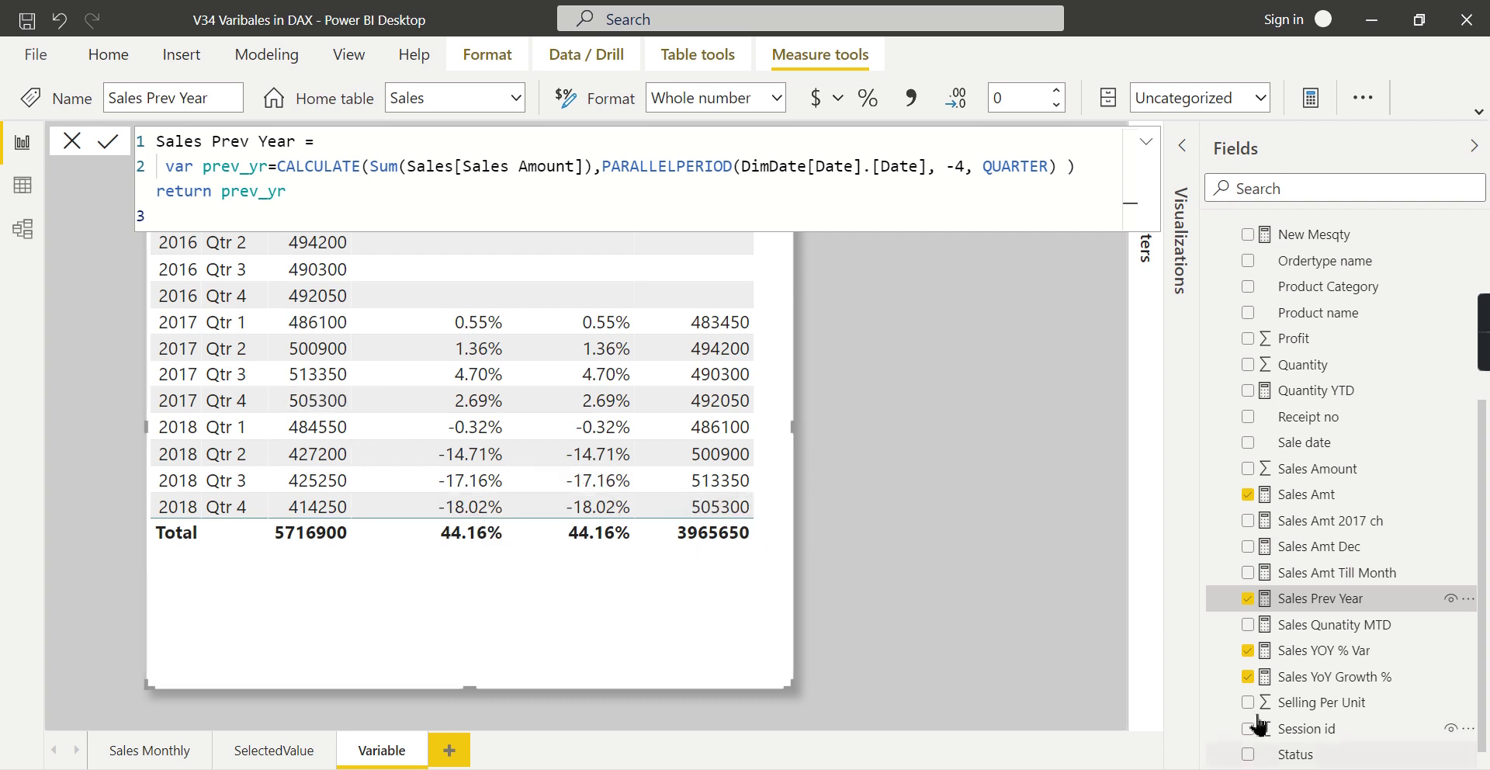
# Step: Review the Sales YoY Growth % and Sales YOY % Var formulas, and copy the latter's variable and return lines
pyautogui.click(1315, 679)
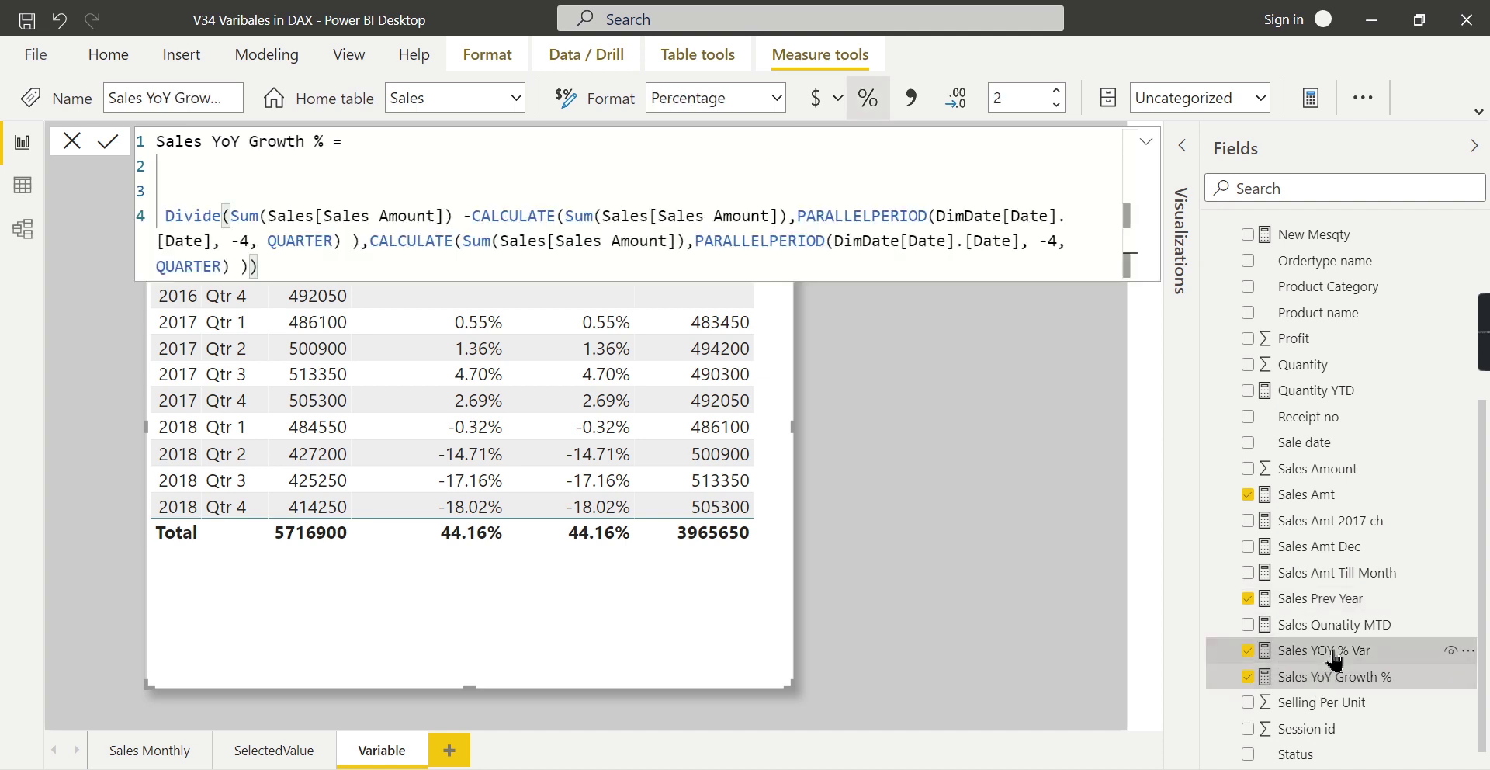
pyautogui.click(1312, 651)
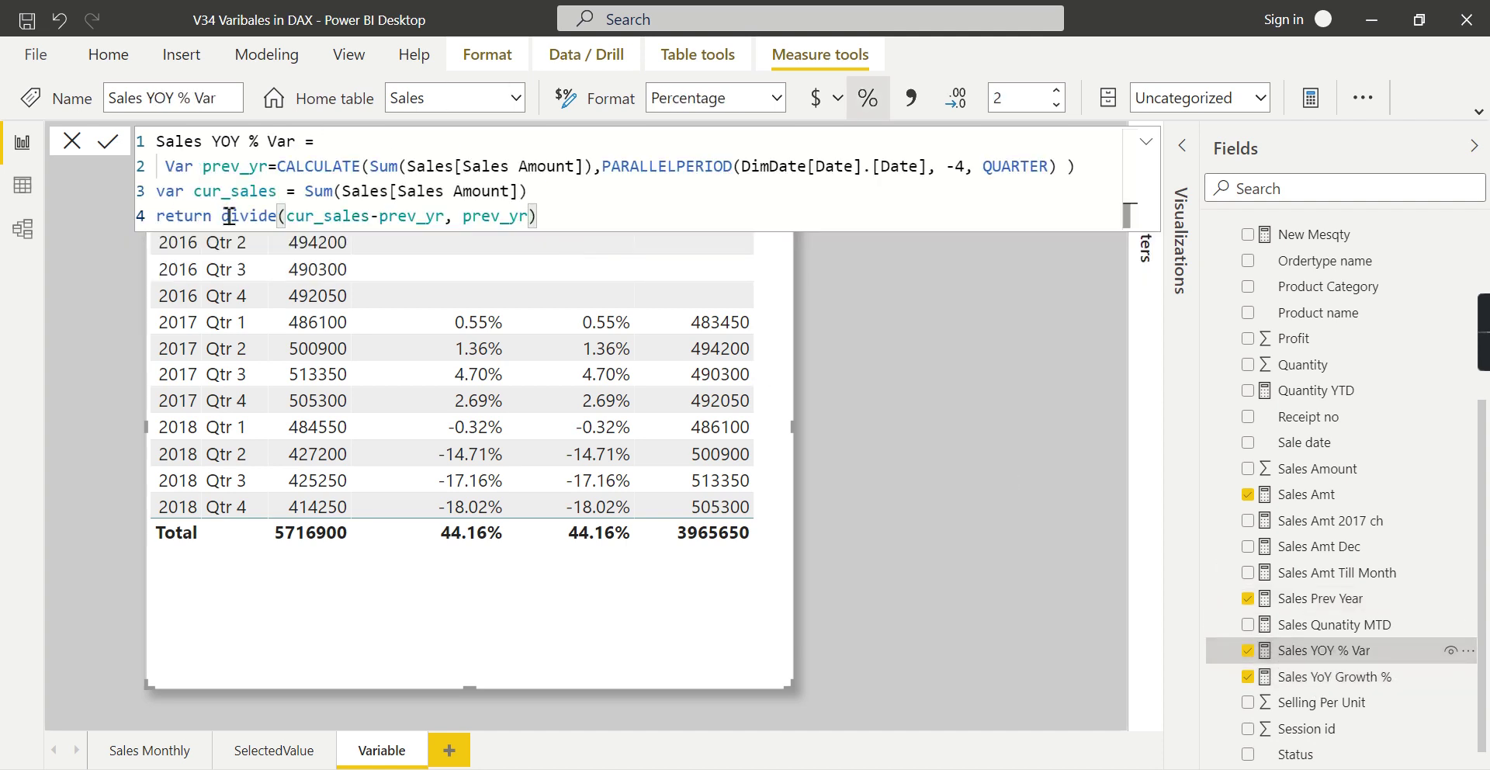
pyautogui.moveTo(224, 220); pyautogui.dragTo(558, 220)
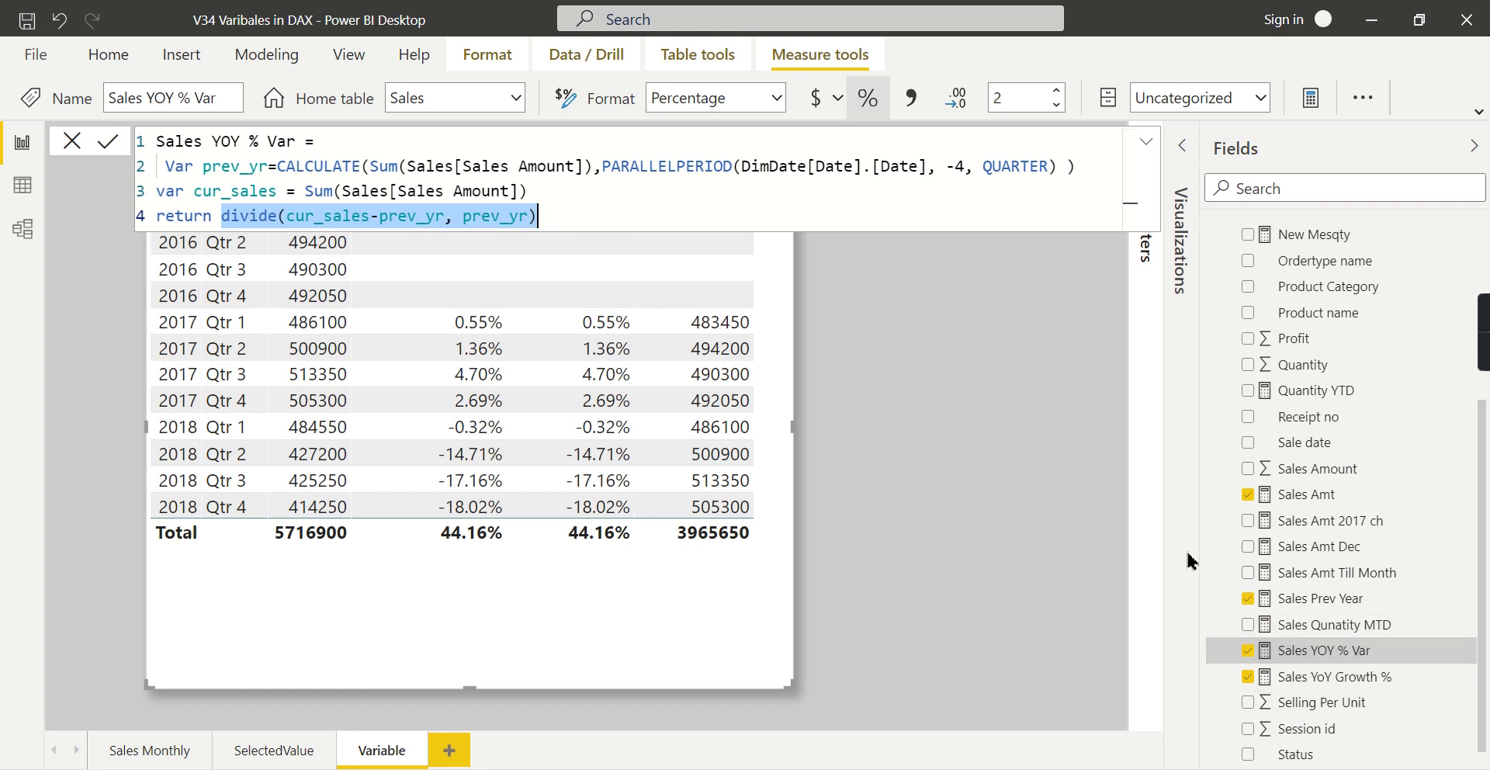
pyautogui.moveTo(592, 213); pyautogui.dragTo(138, 172)
pyautogui.hotkey('ctrl', 'c')
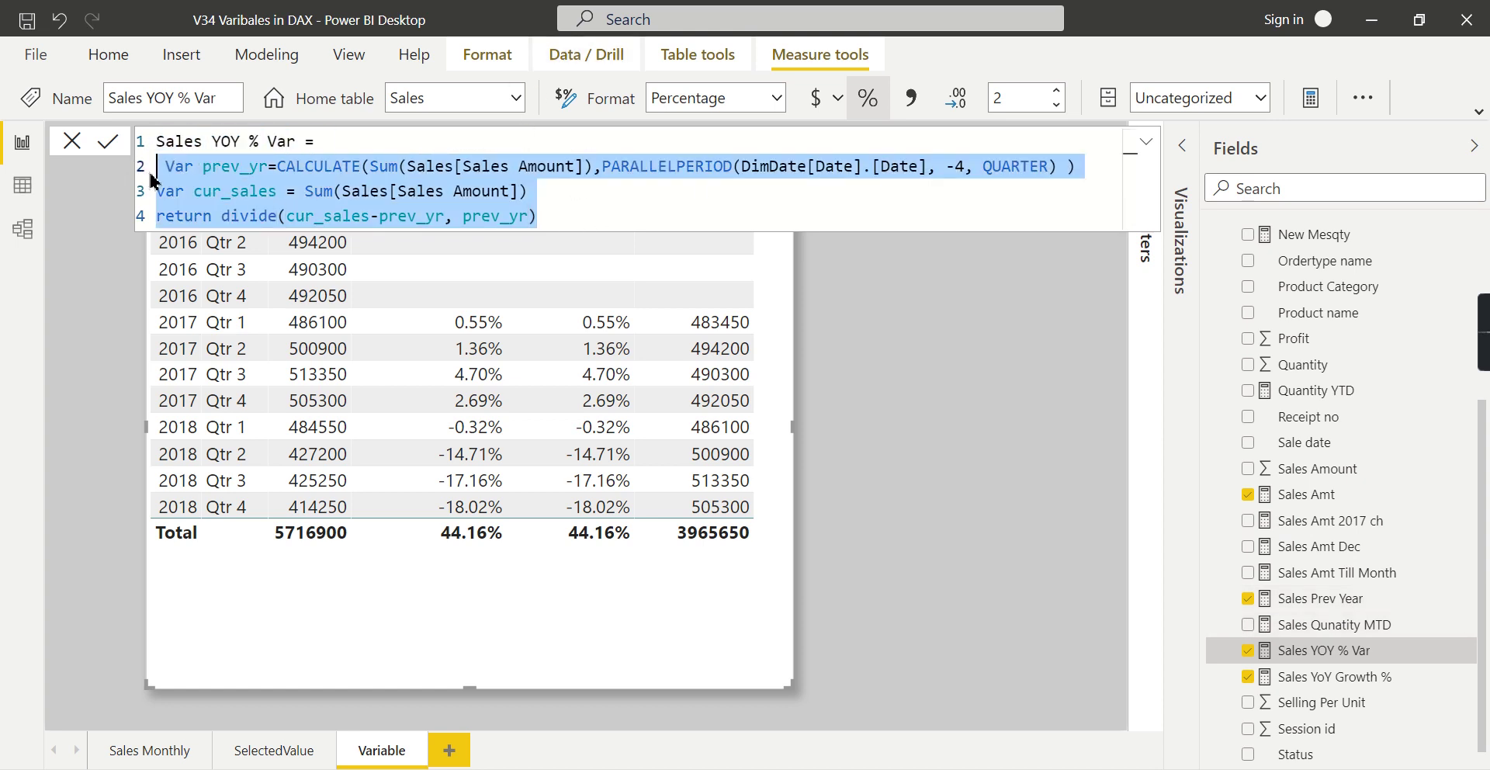
# Step: Replace the Sales Prev Year expression with the copied lines and change its return expression from the divide to prev_yr
pyautogui.click(1360, 602)
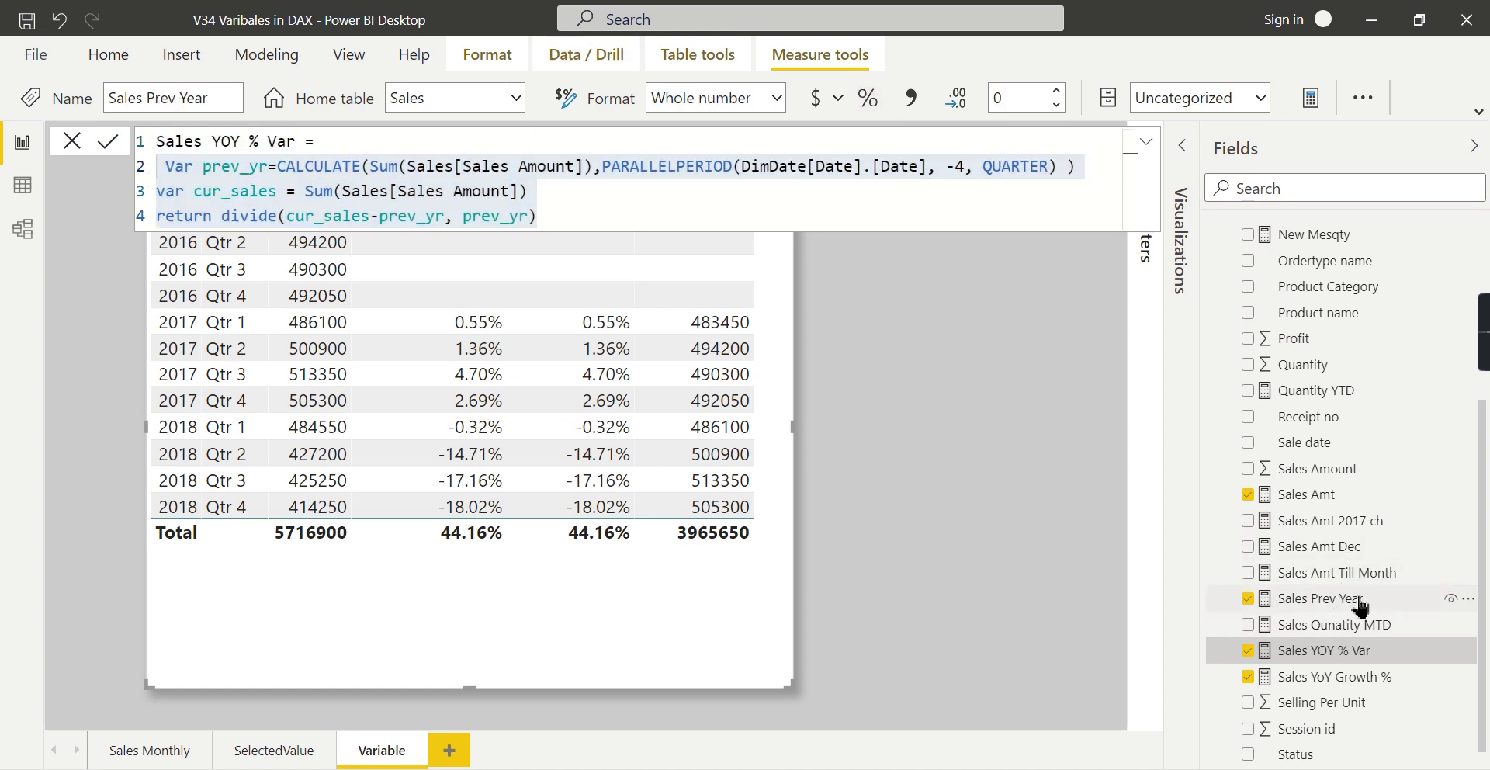
pyautogui.click(332, 147)
pyautogui.moveTo(332, 148); pyautogui.dragTo(384, 201)
pyautogui.hotkey('ctrl', 'v')
pyautogui.click(333, 146)
pyautogui.hotkey('shift', 'Return')
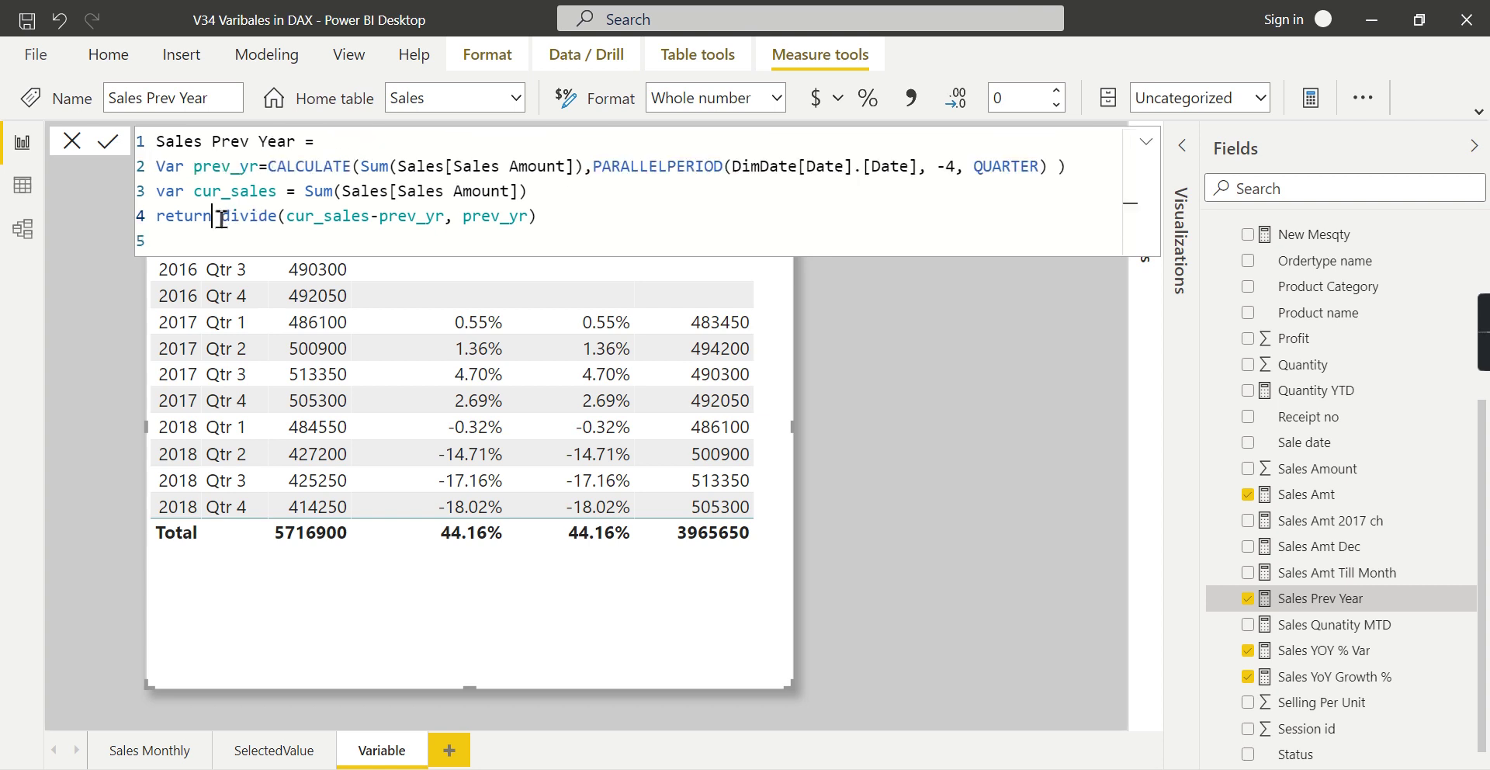
pyautogui.moveTo(220, 217); pyautogui.dragTo(664, 223)
pyautogui.write('prev_yr')
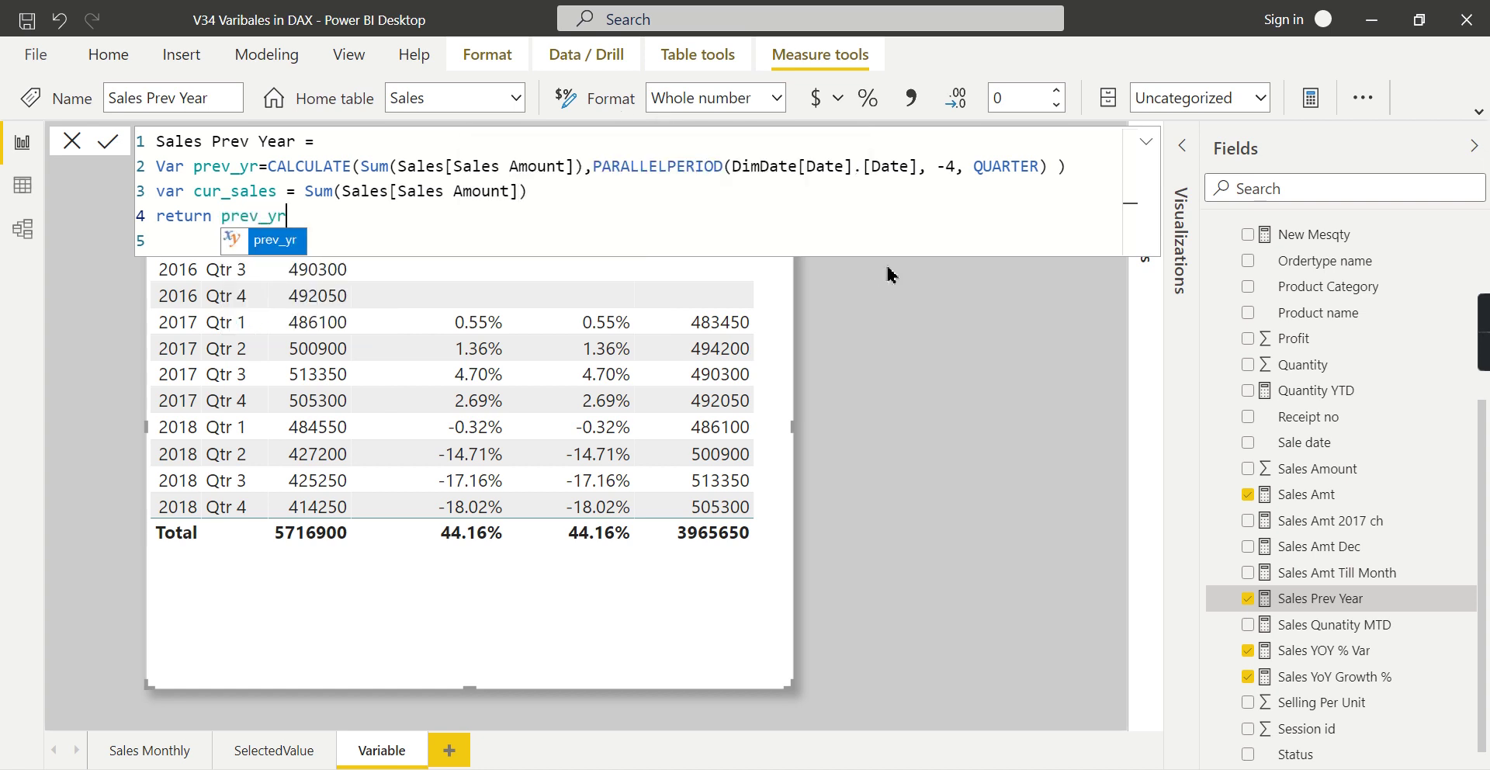
# Step: Commit the Sales Prev Year formula returning prev_yr and bring the full table visual into view
pyautogui.press('Escape')
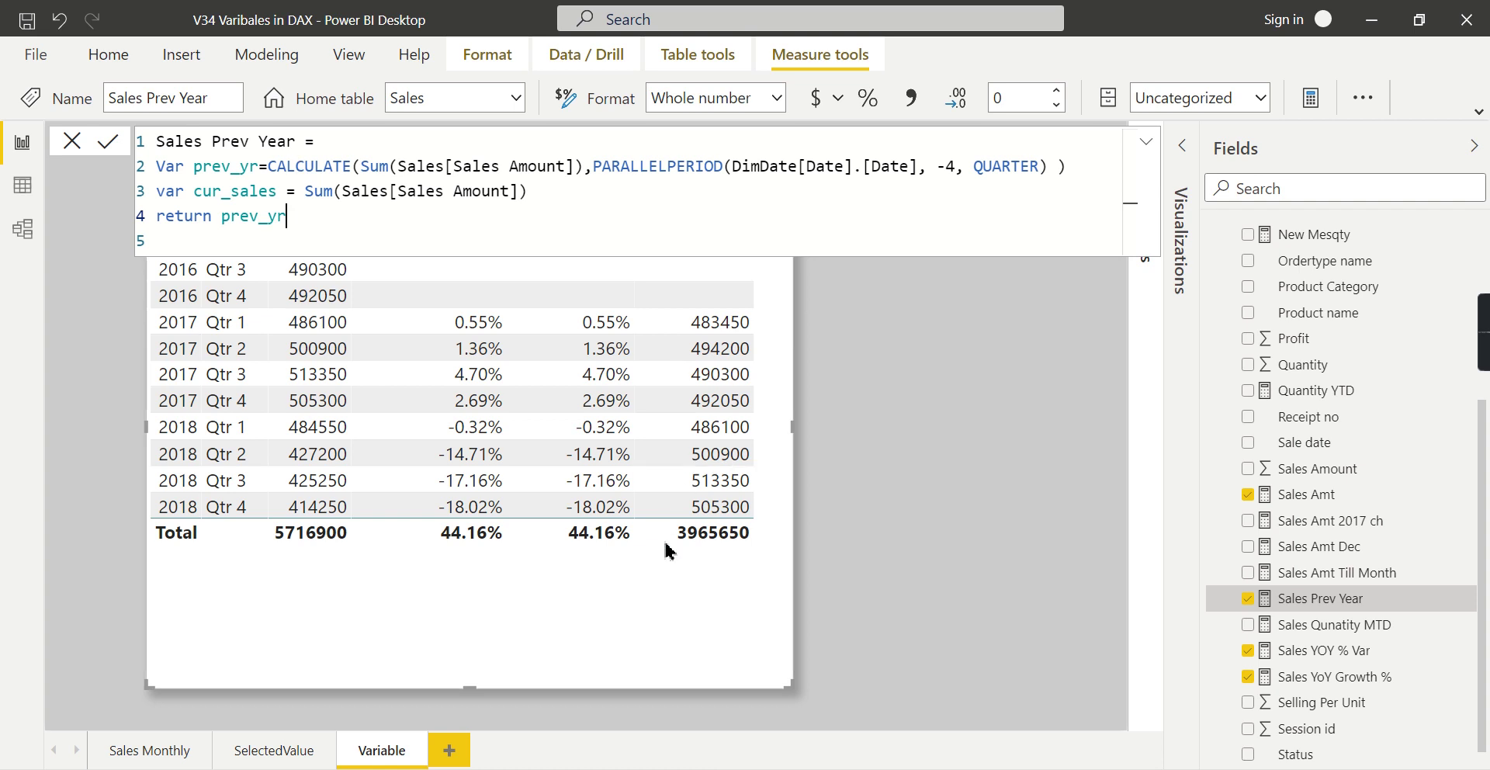
pyautogui.press('Return')
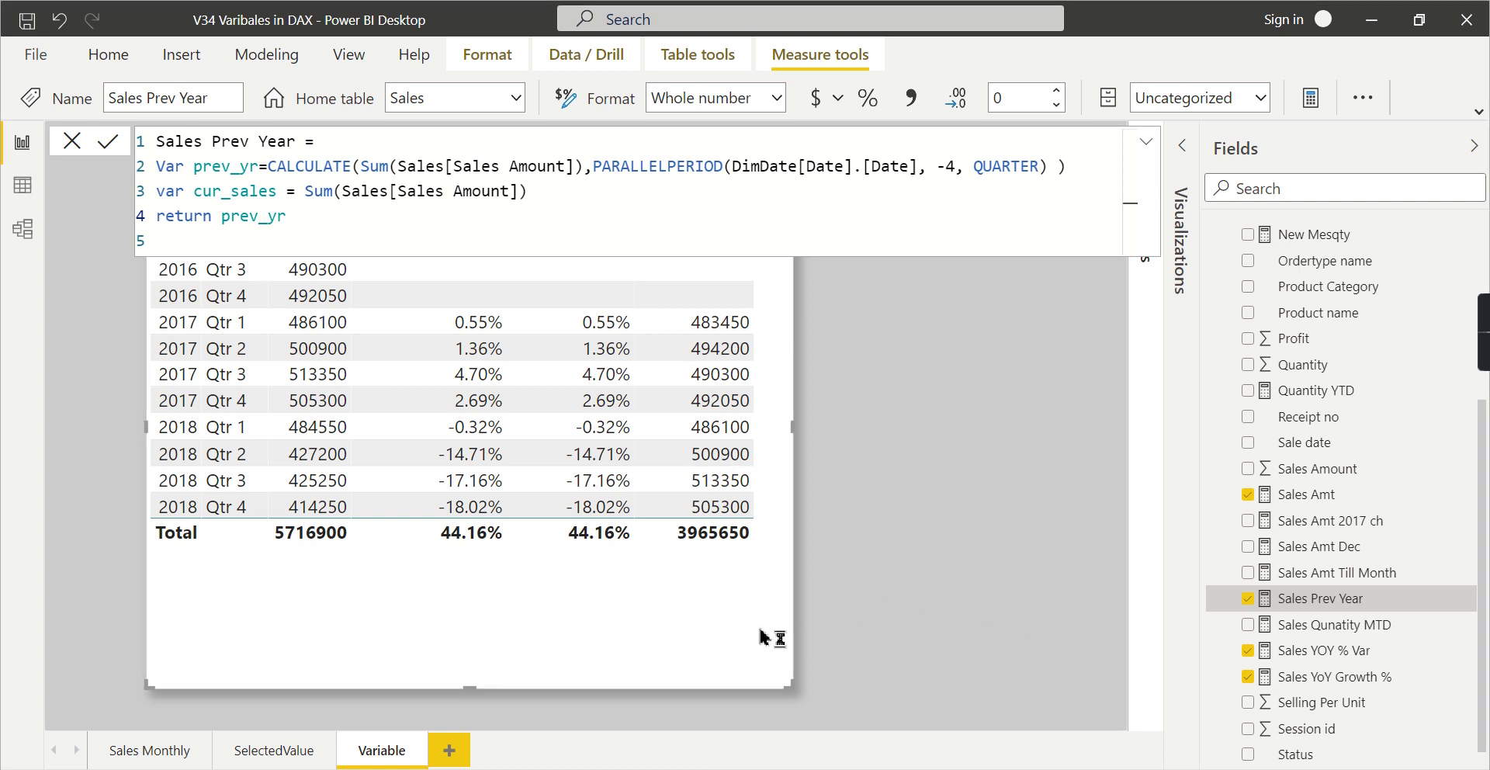
pyautogui.click(1308, 472)
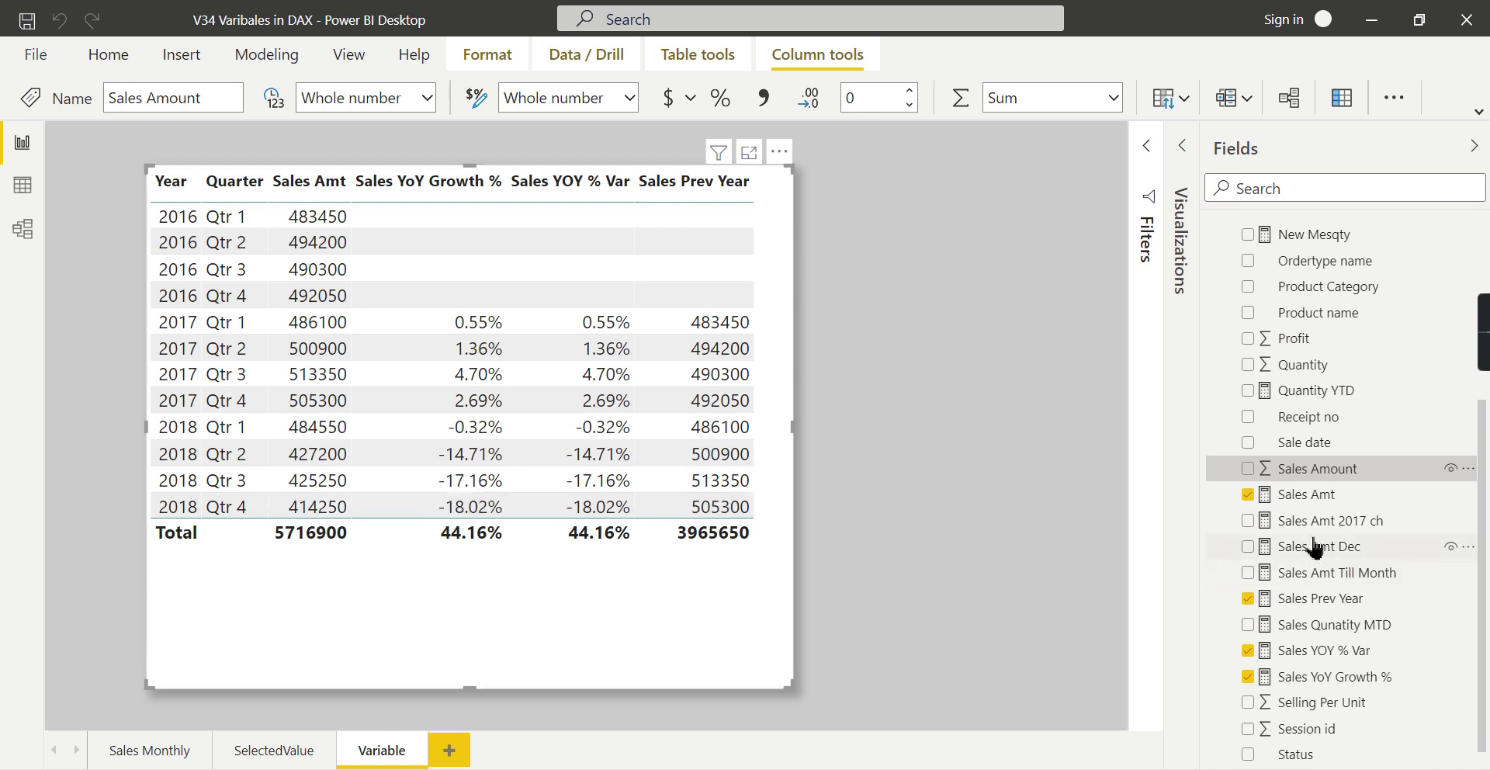
# Step: Change the return expression of the Sales Prev Year measure to cur_sales and commit the formula
pyautogui.click(1338, 601)
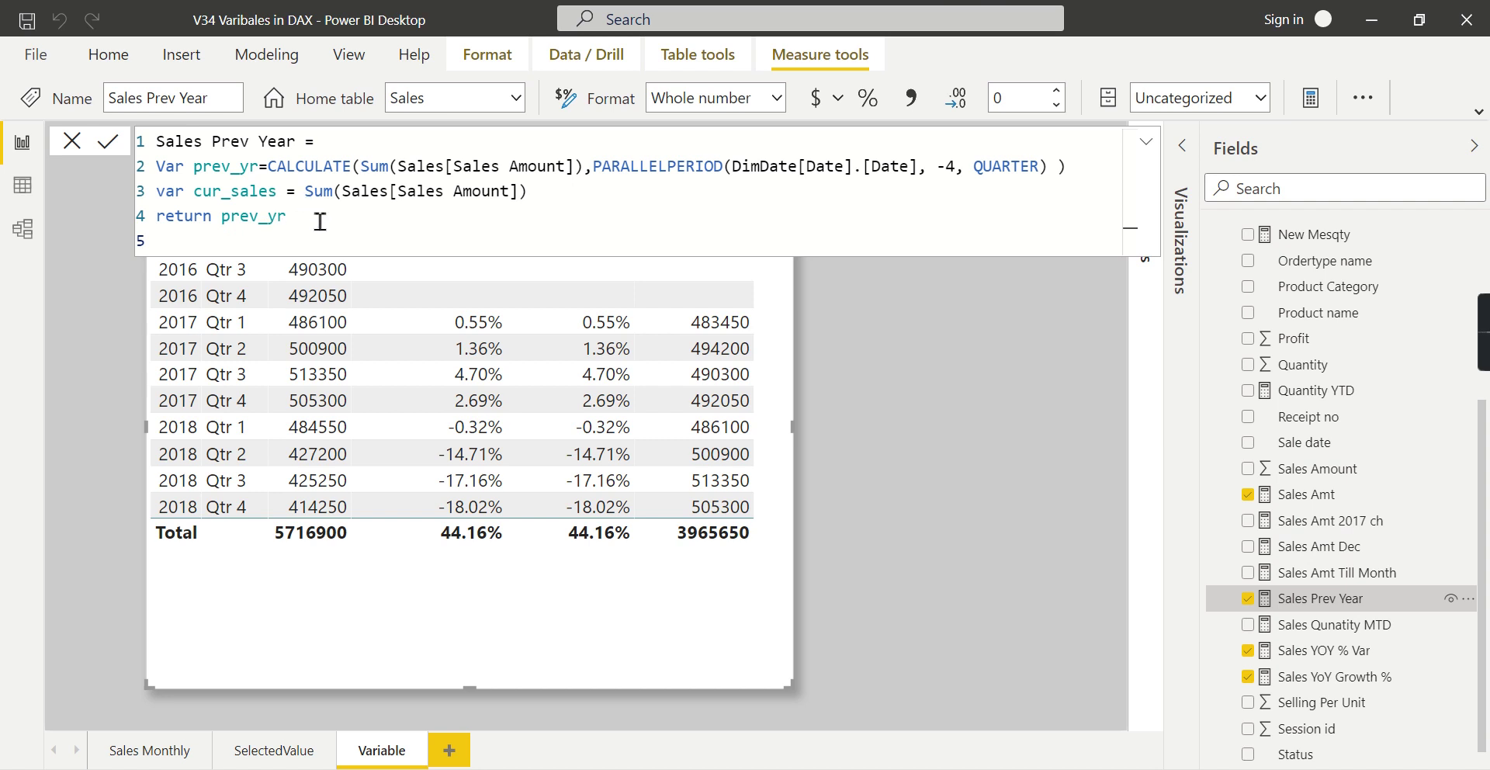
pyautogui.doubleClick(266, 222)
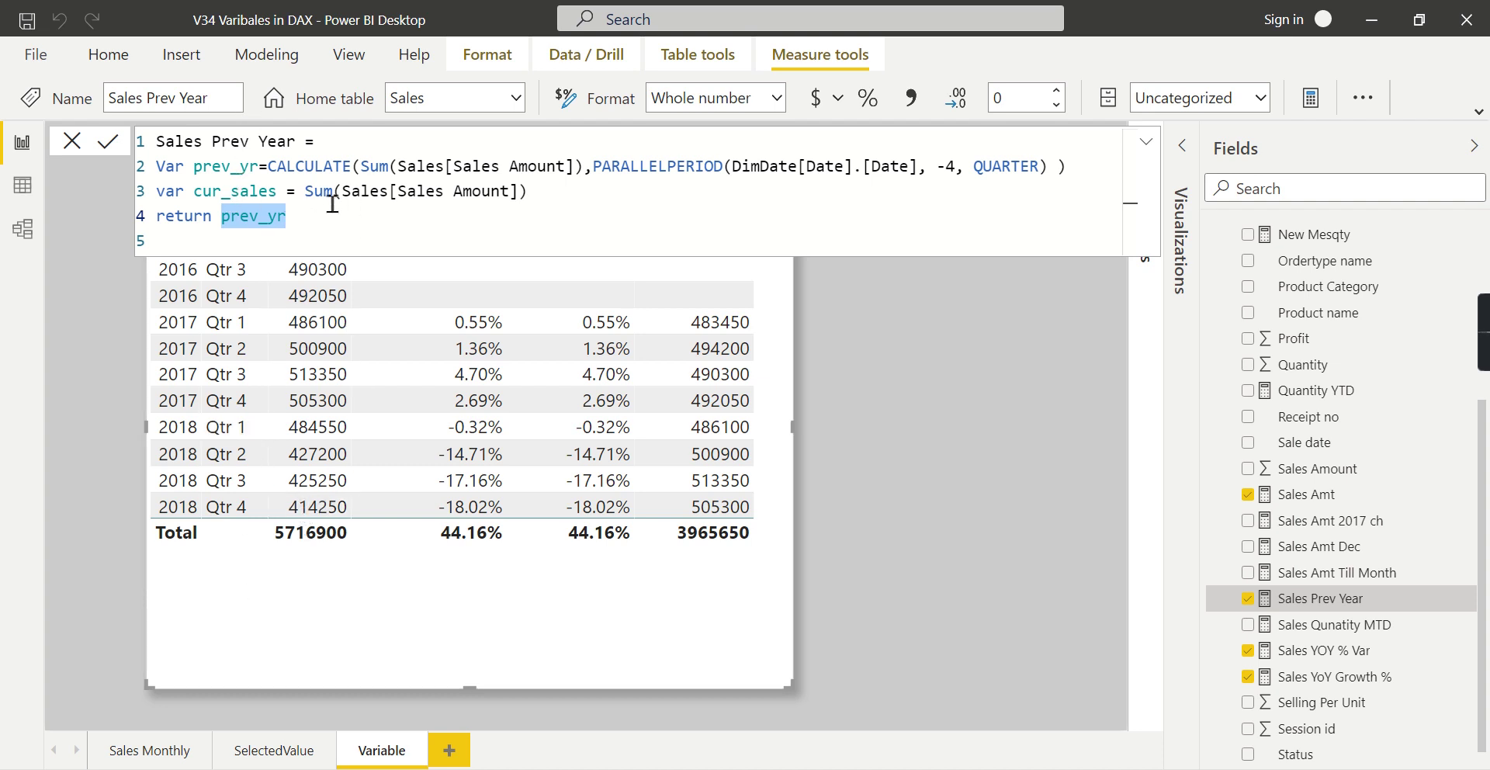
pyautogui.write('cur_sales')
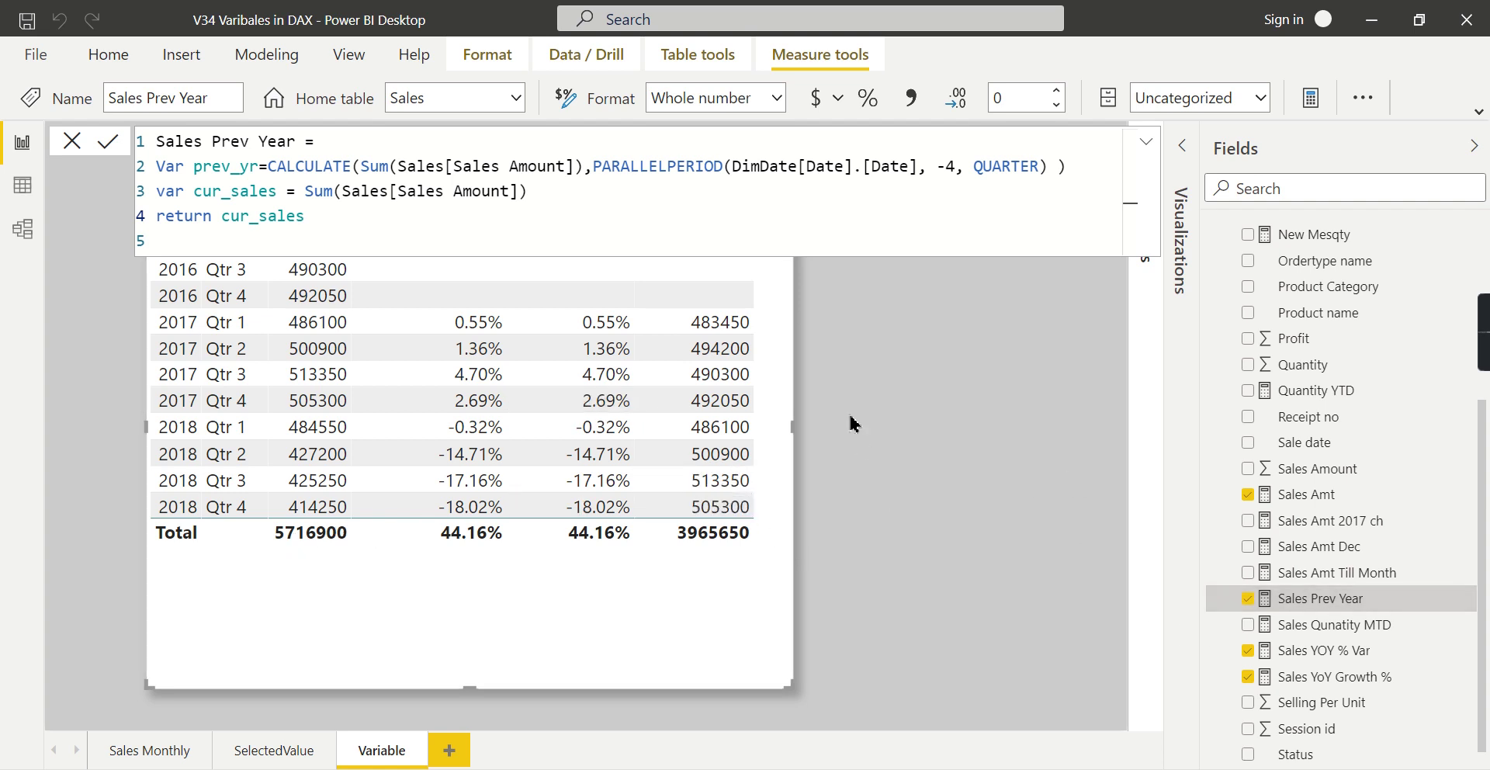
pyautogui.press('Return')
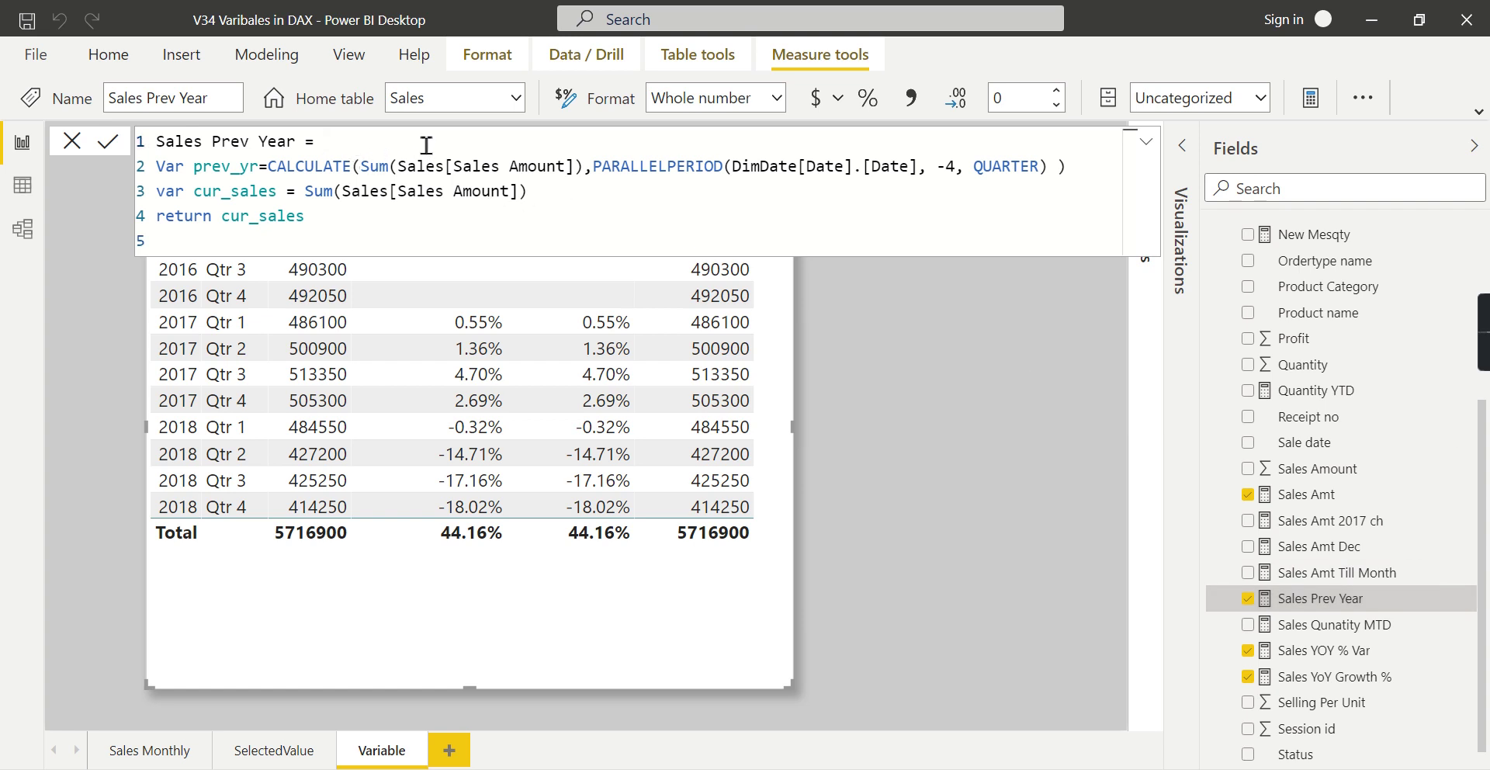
# Step: Add a variable prev_yr_tb above prev_yr in Sales Prev Year, set to PARALLELPERIOD(DimDate[Date].[Date], -4, QUARTER) copied from the CALCULATE filter
pyautogui.hotkey('shift', 'Return')
pyautogui.hotkey('shift', 'Return')
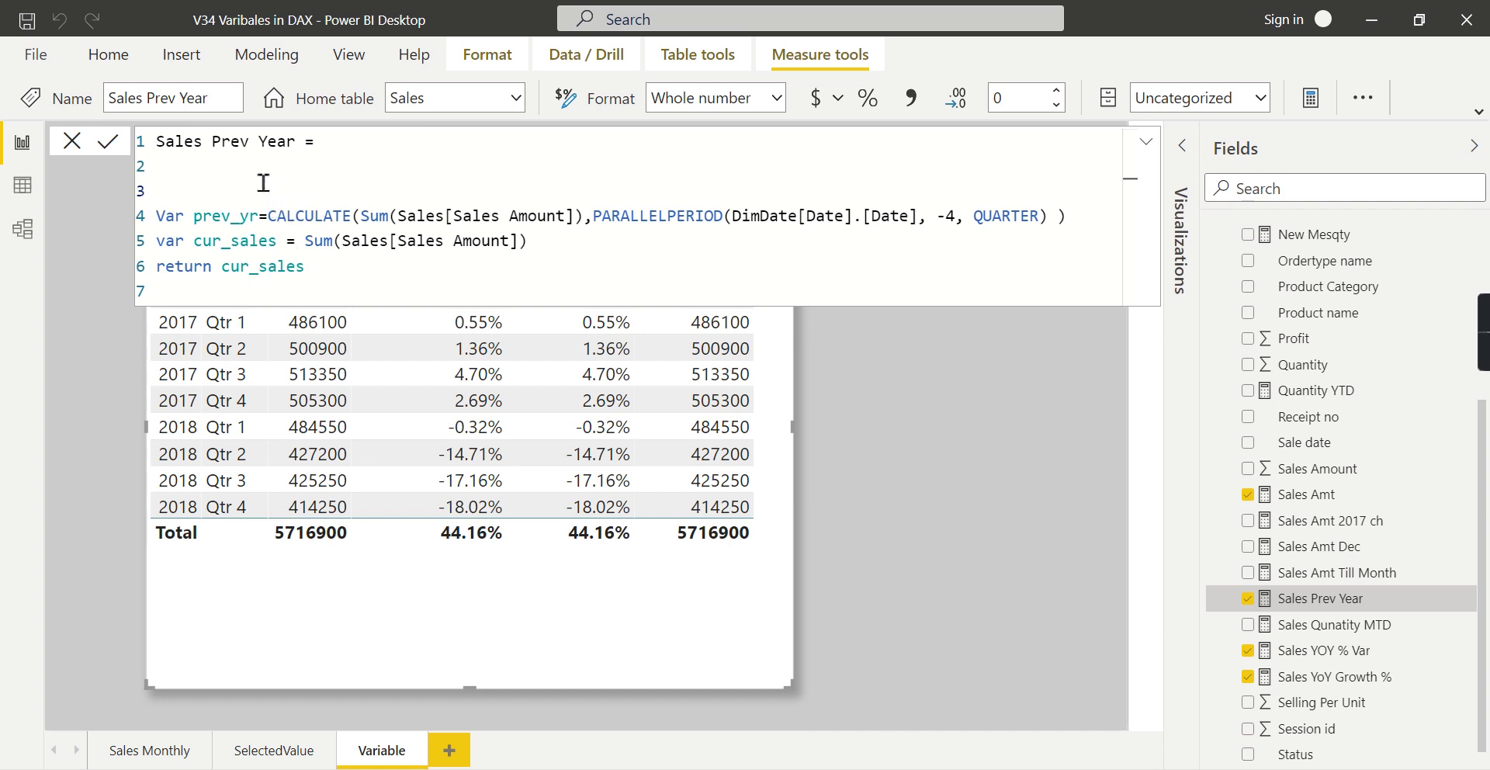
pyautogui.hotkey('ctrl', 'space')
pyautogui.press('Escape')
pyautogui.write('var prev_yr_tb')
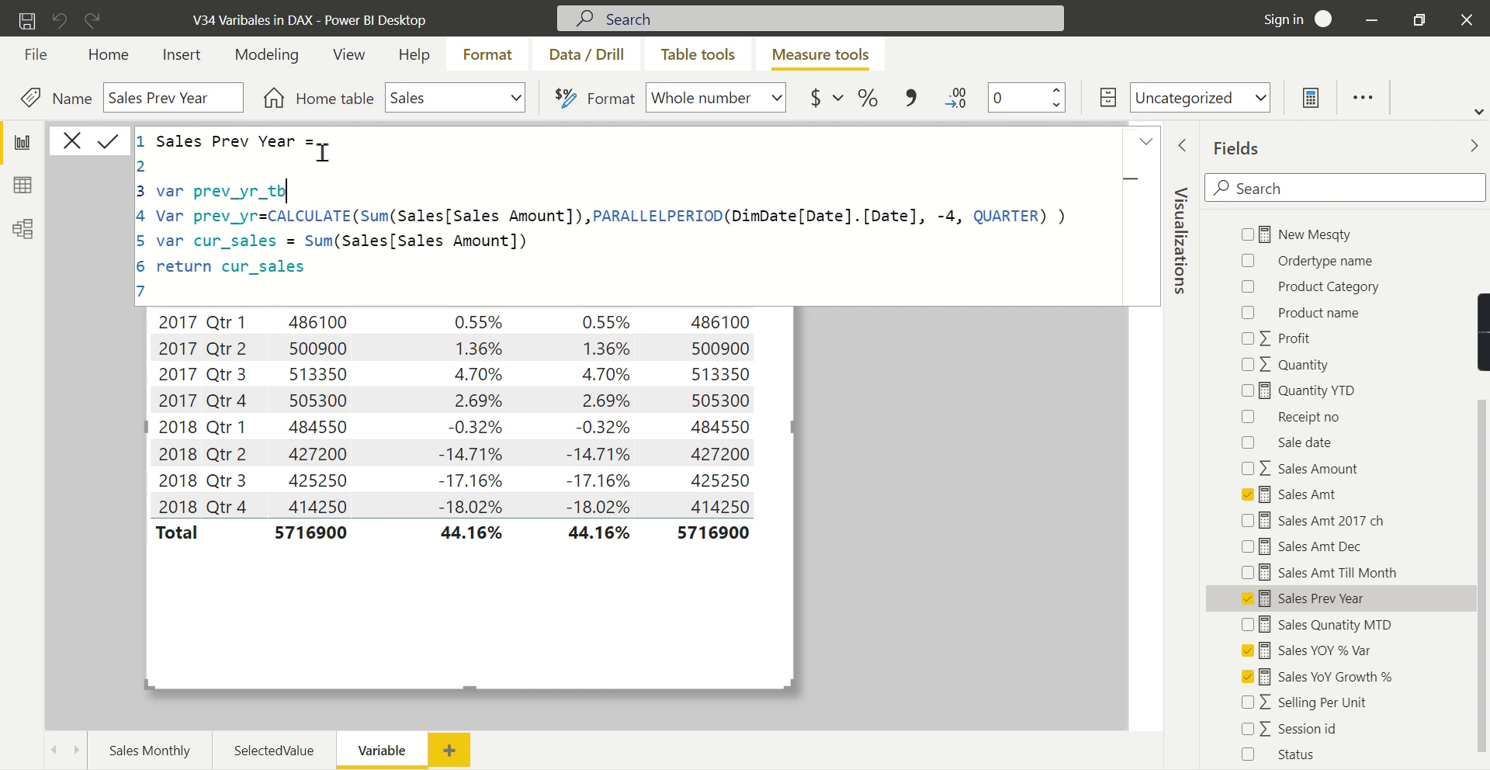
pyautogui.write(' =')
pyautogui.moveTo(594, 222); pyautogui.dragTo(1053, 222)
pyautogui.hotkey('ctrl', 'c')
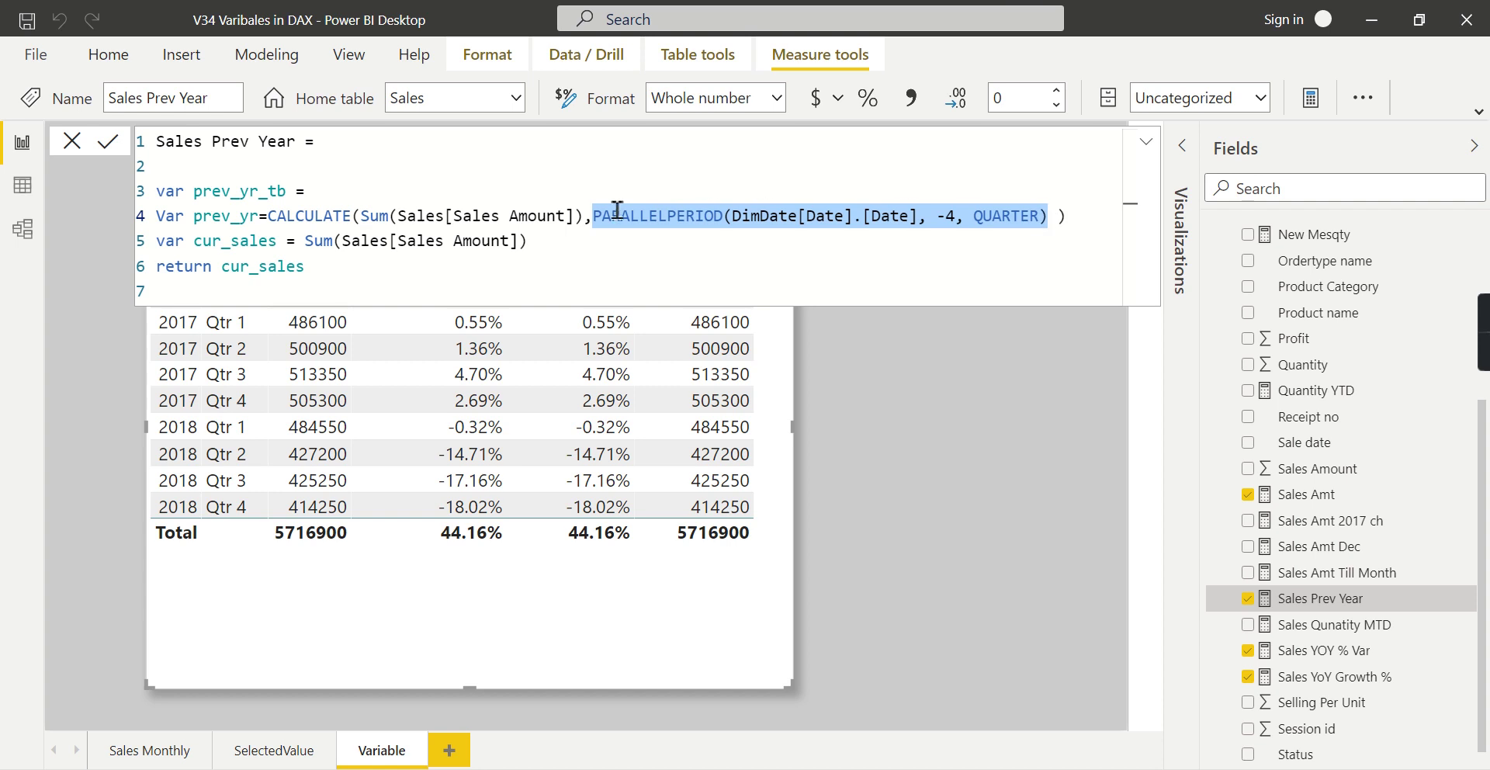
pyautogui.click(444, 195)
pyautogui.hotkey('ctrl', 'v')
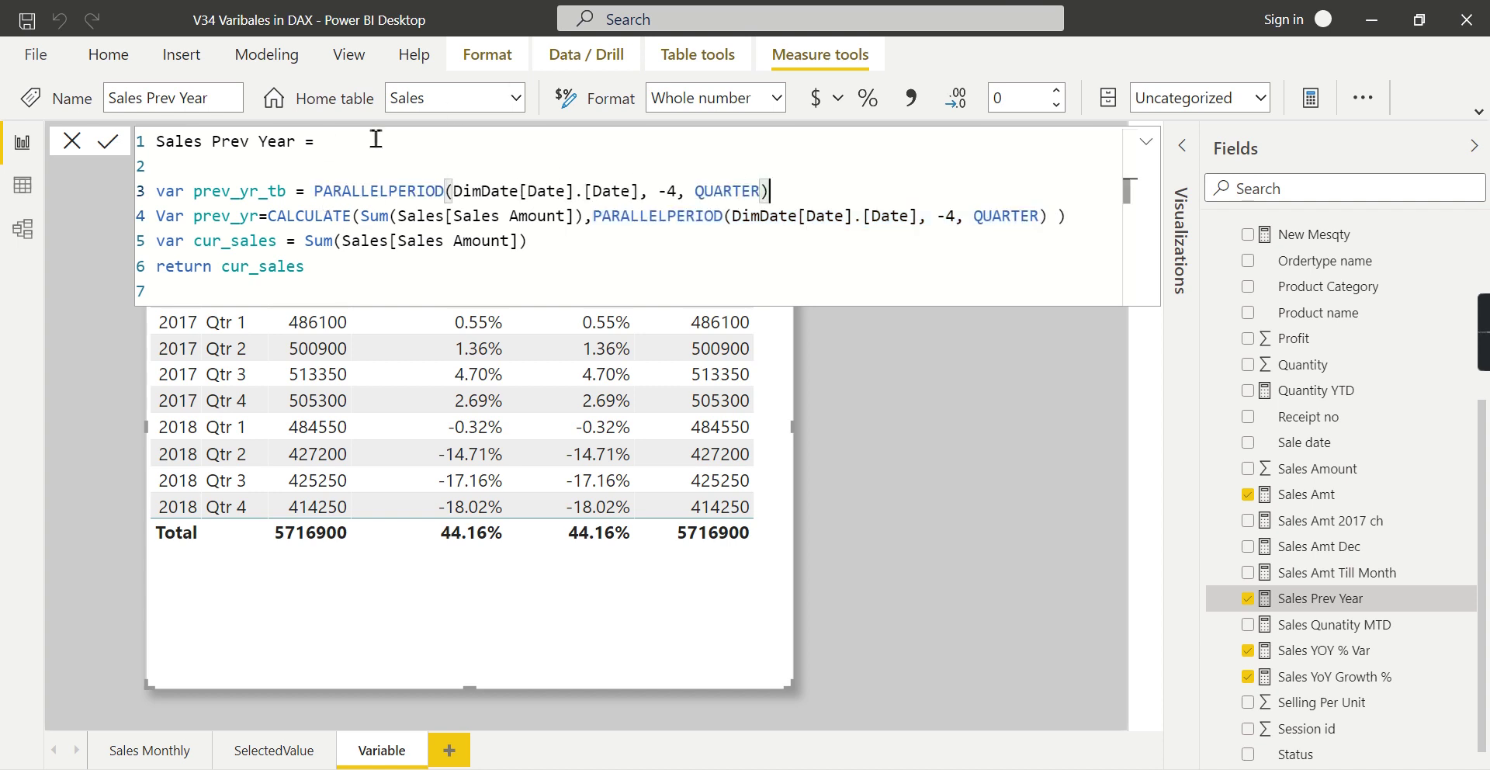
# Step: Replace the PARALLELPERIOD filter inside the prev_yr CALCULATE expression with the variable prev_yr_tb
pyautogui.doubleClick(256, 194)
pyautogui.hotkey('ctrl', 'c')
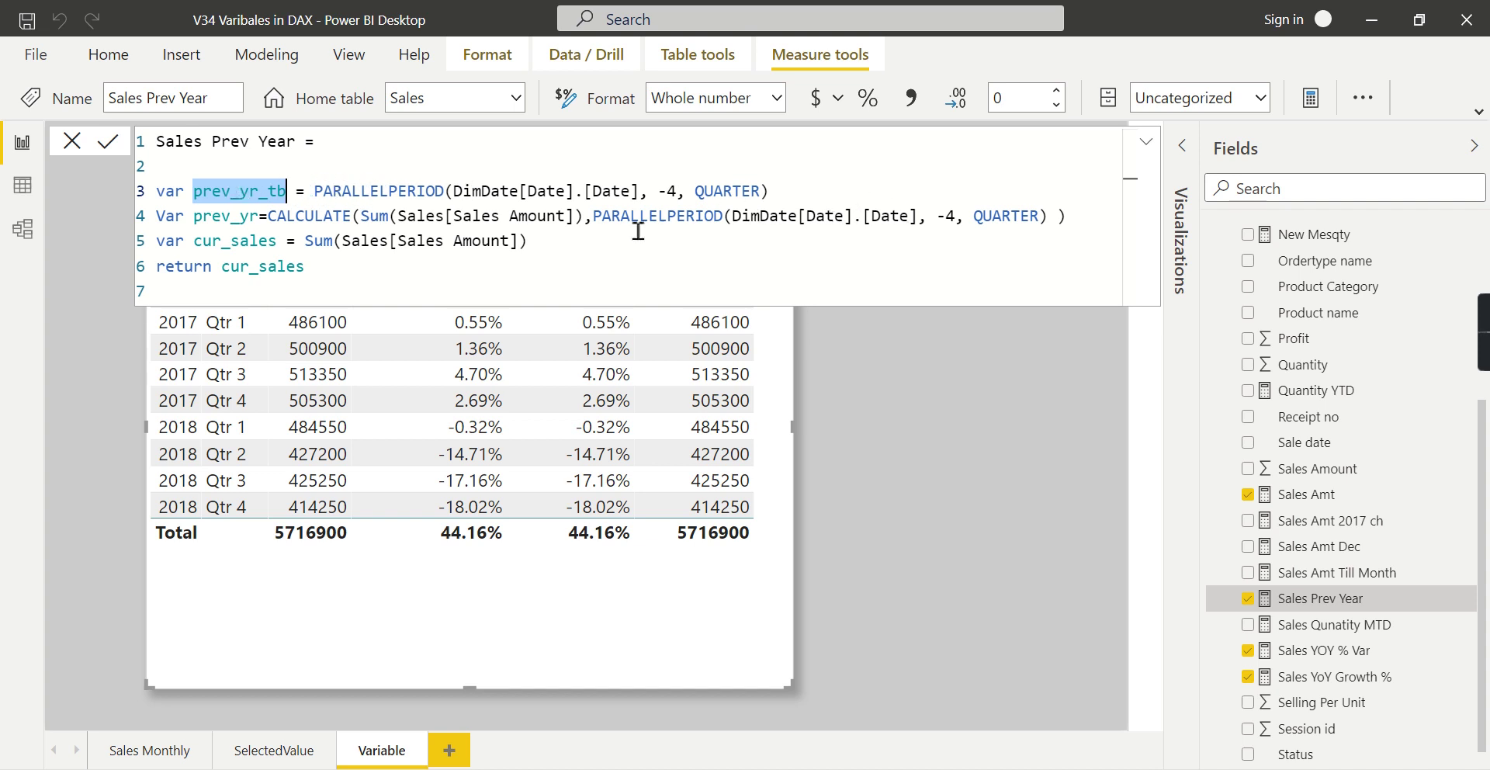
pyautogui.moveTo(594, 224); pyautogui.dragTo(1053, 215)
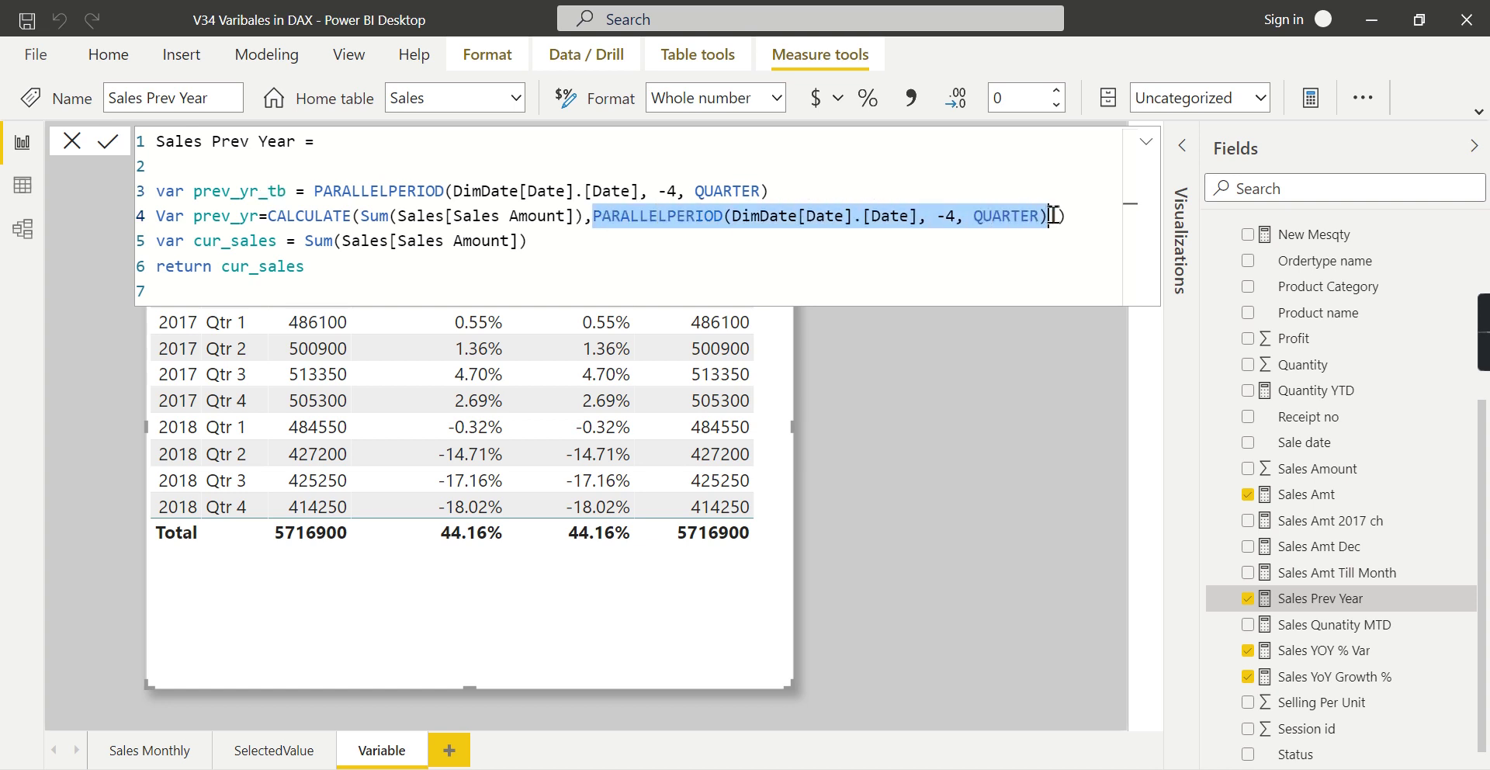
pyautogui.hotkey('ctrl', 'v')
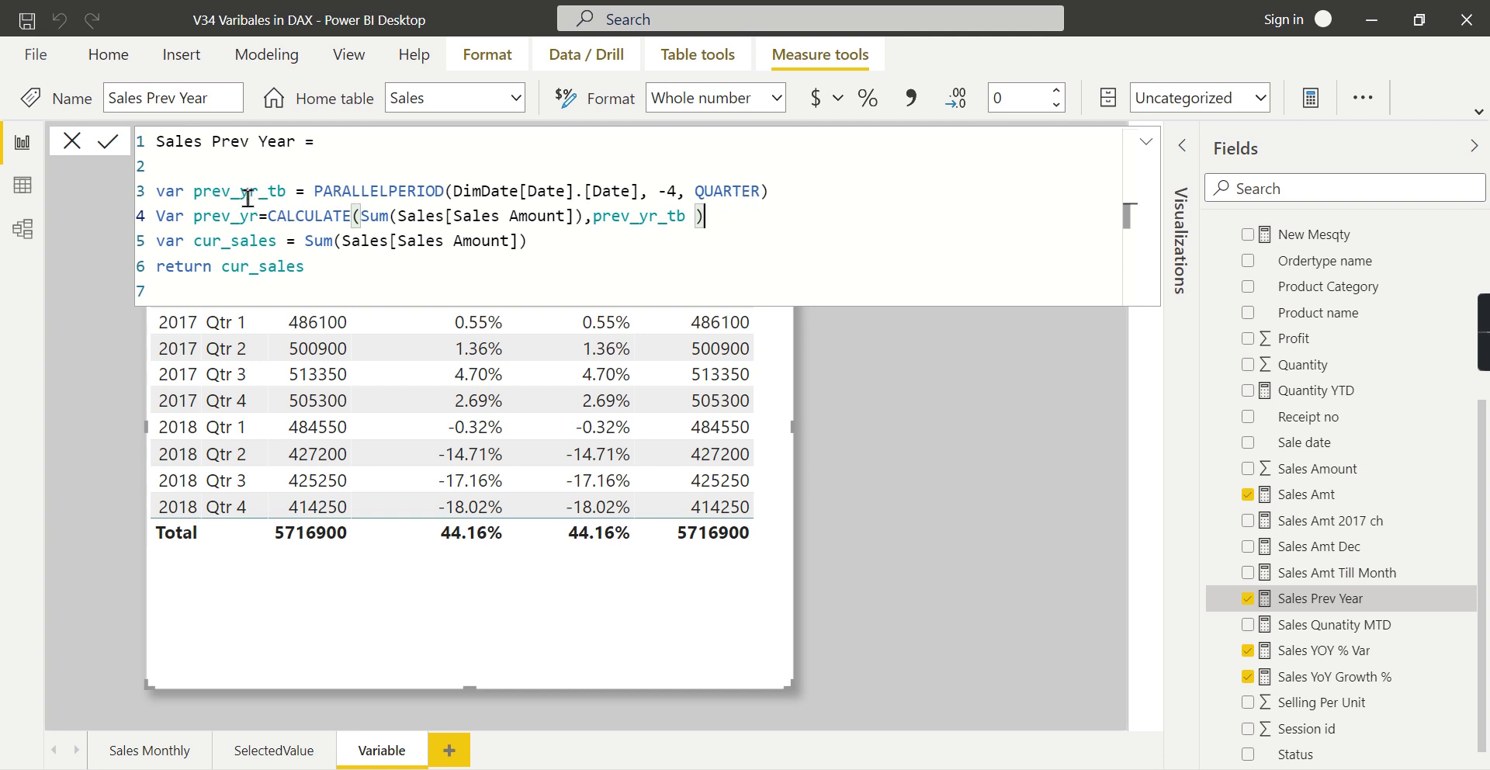
pyautogui.click(669, 217)
pyautogui.doubleClick(670, 218)
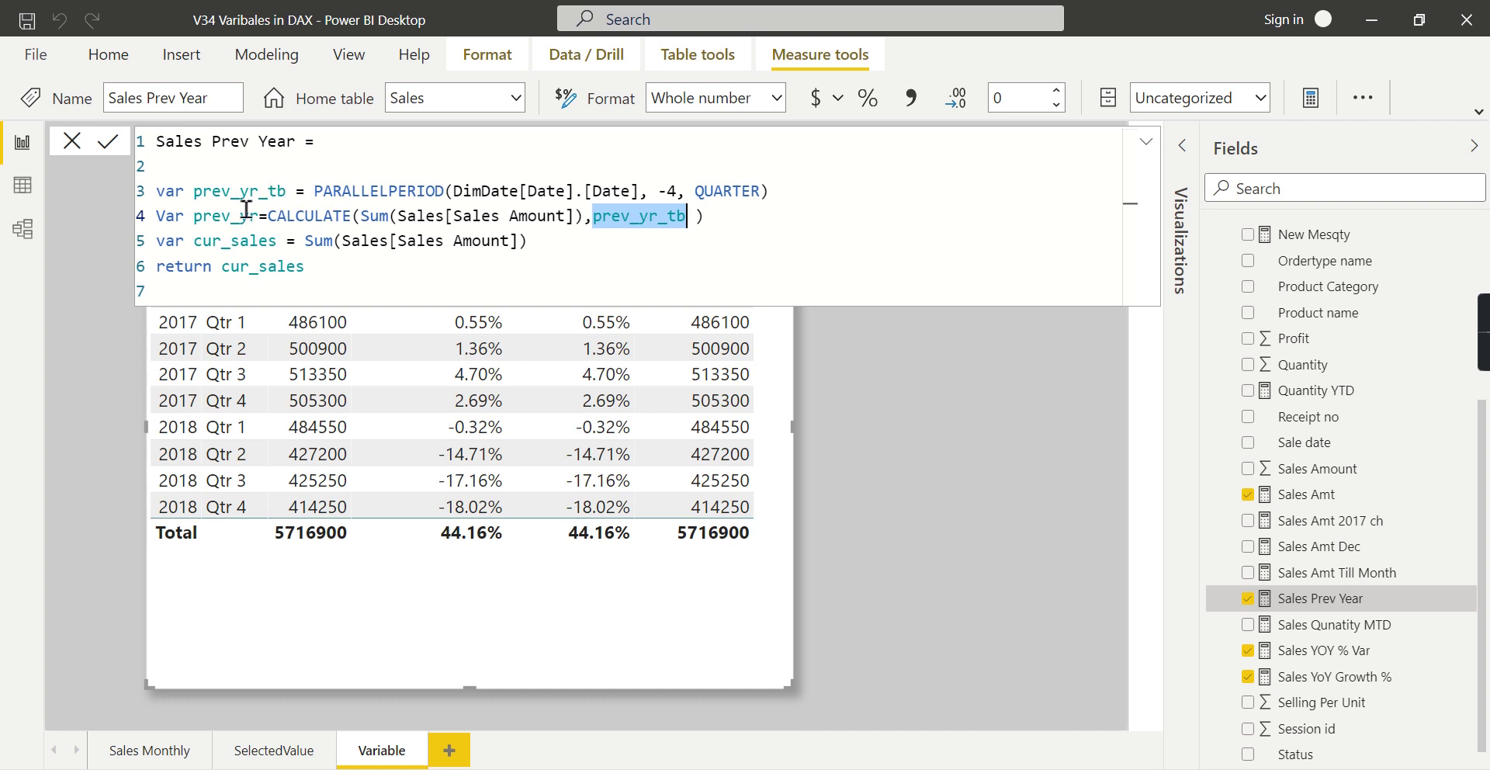
# Step: Replace the return expression of Sales Prev Year with divide(cur_sales-prev_yr,prev_yr)
pyautogui.doubleClick(260, 266)
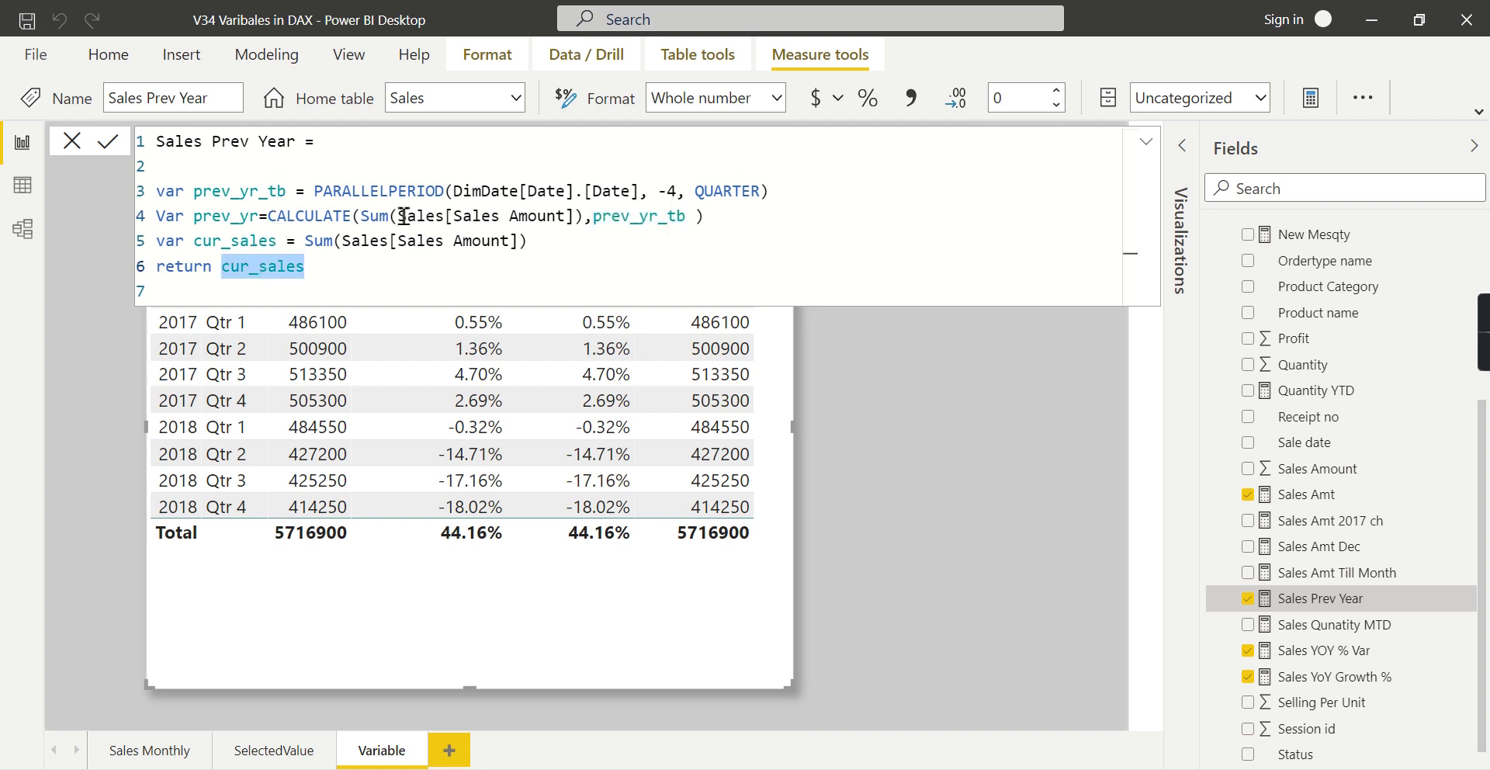
pyautogui.write('divid')
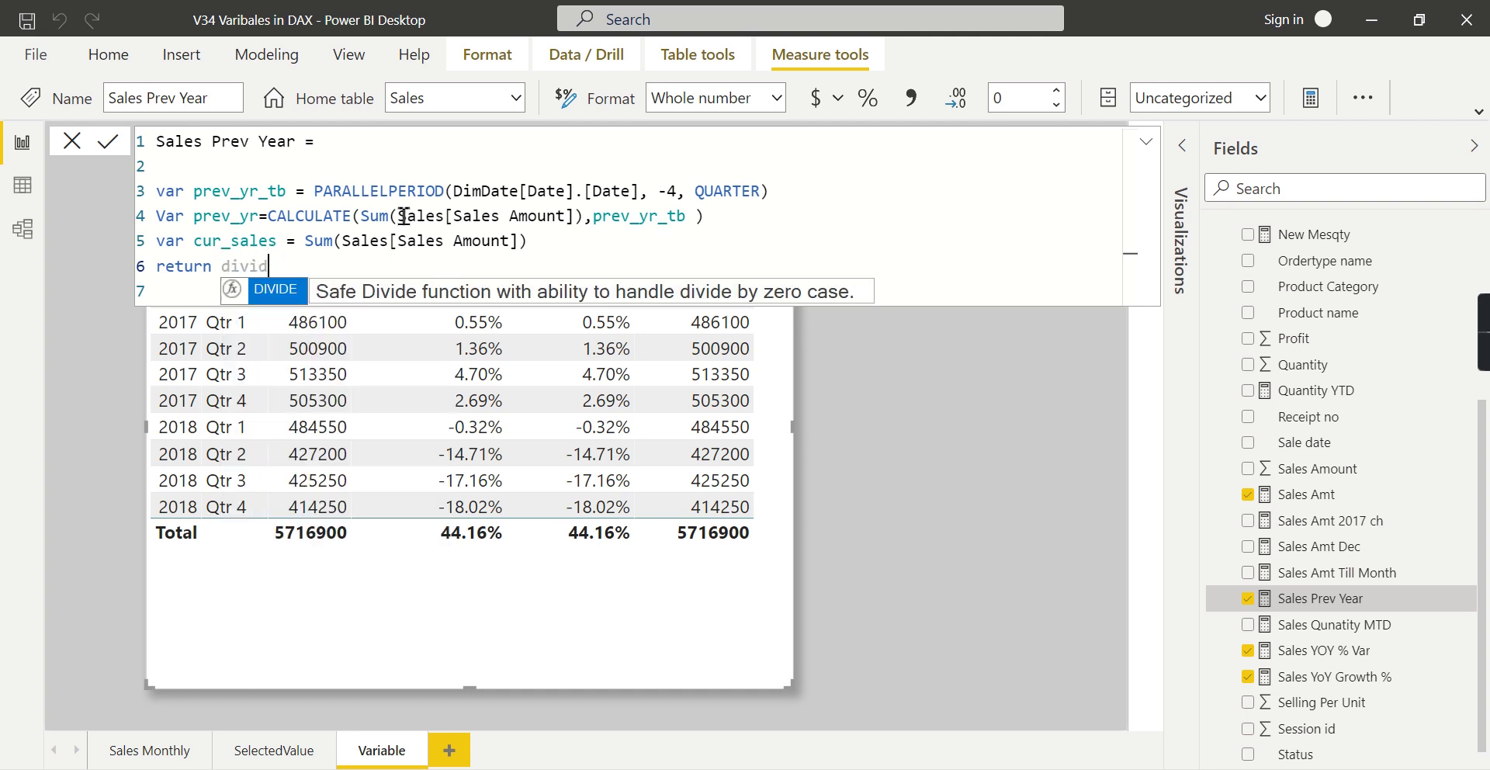
pyautogui.write('e(')
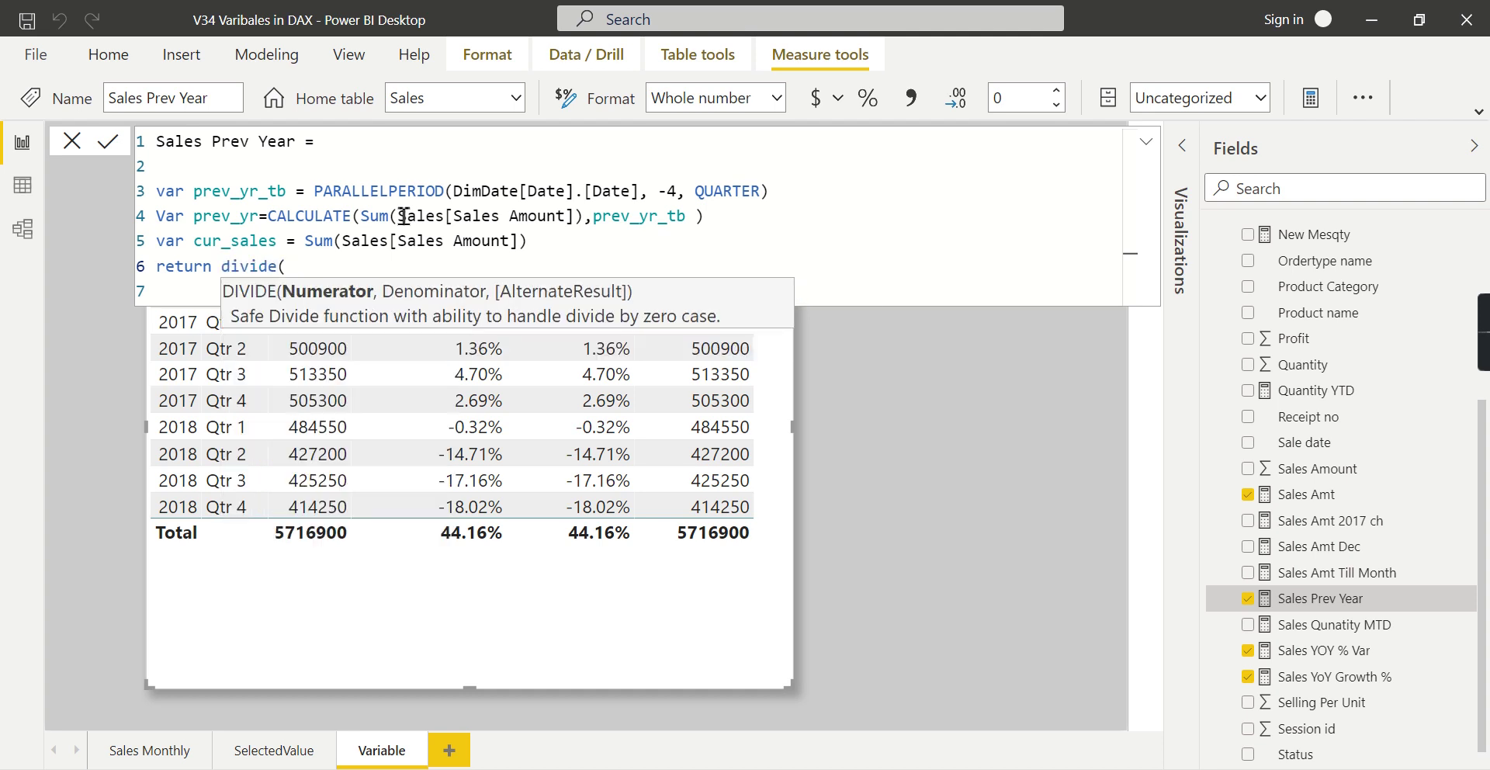
pyautogui.write('cur_sales')
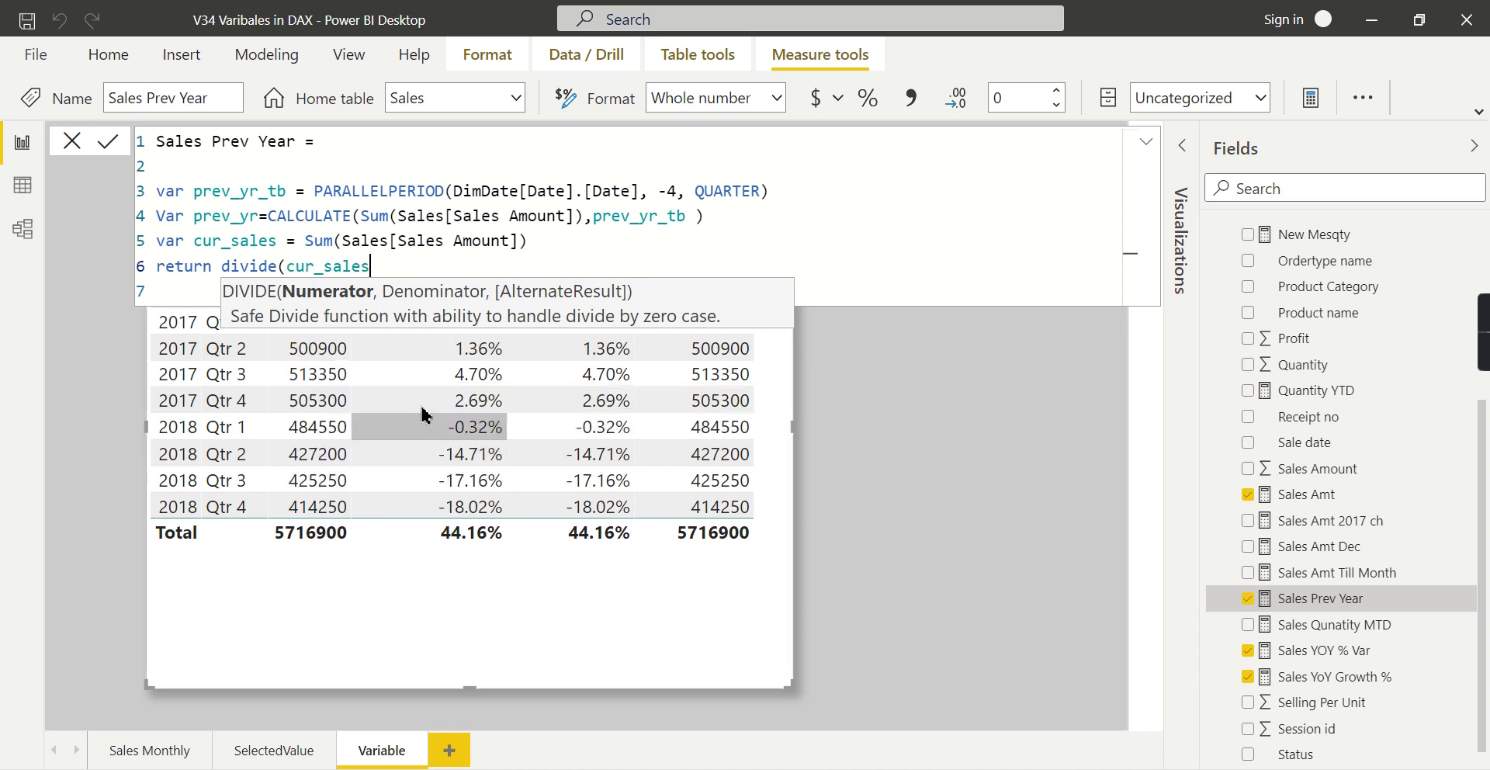
pyautogui.write('-pre')
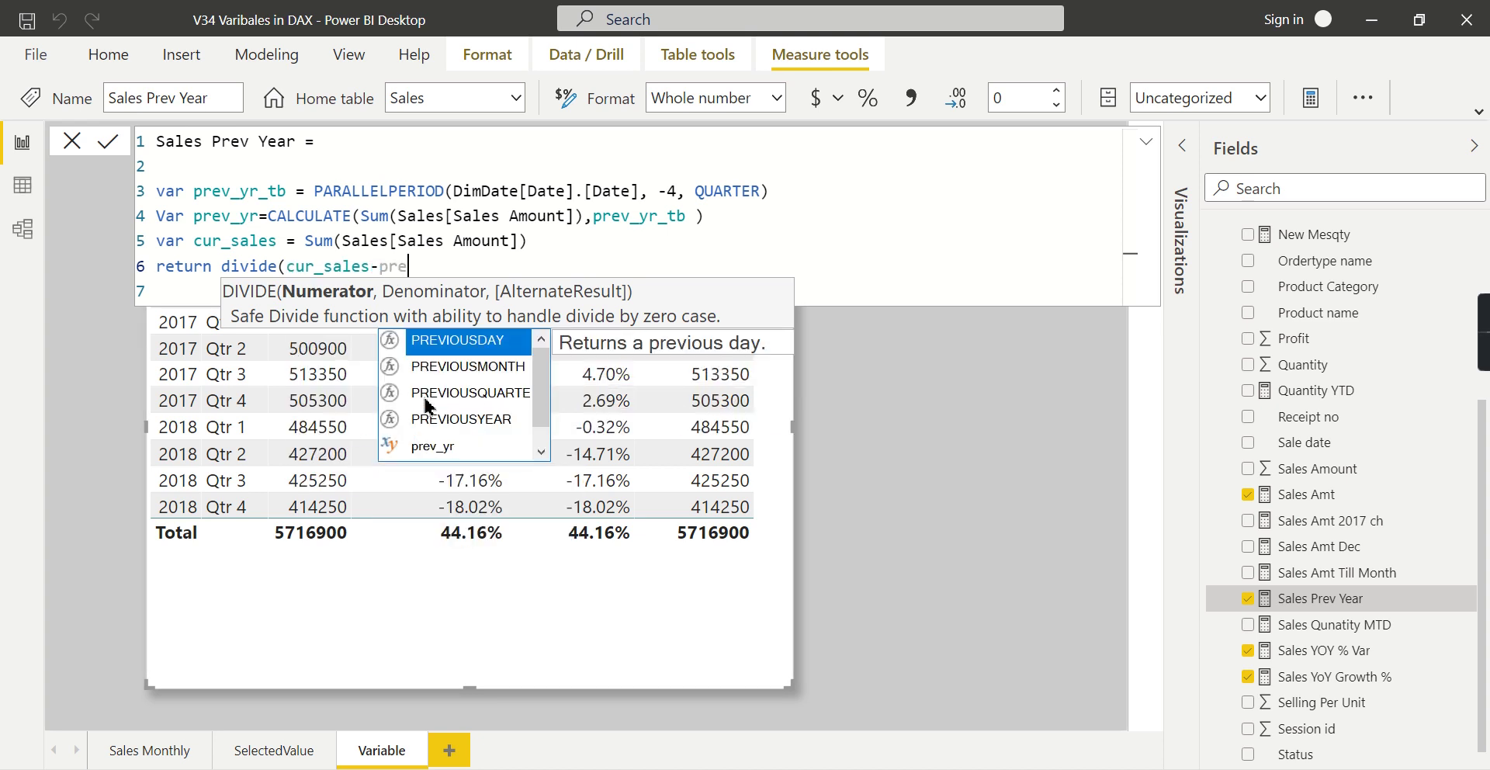
pyautogui.click(447, 447)
pyautogui.write(',')
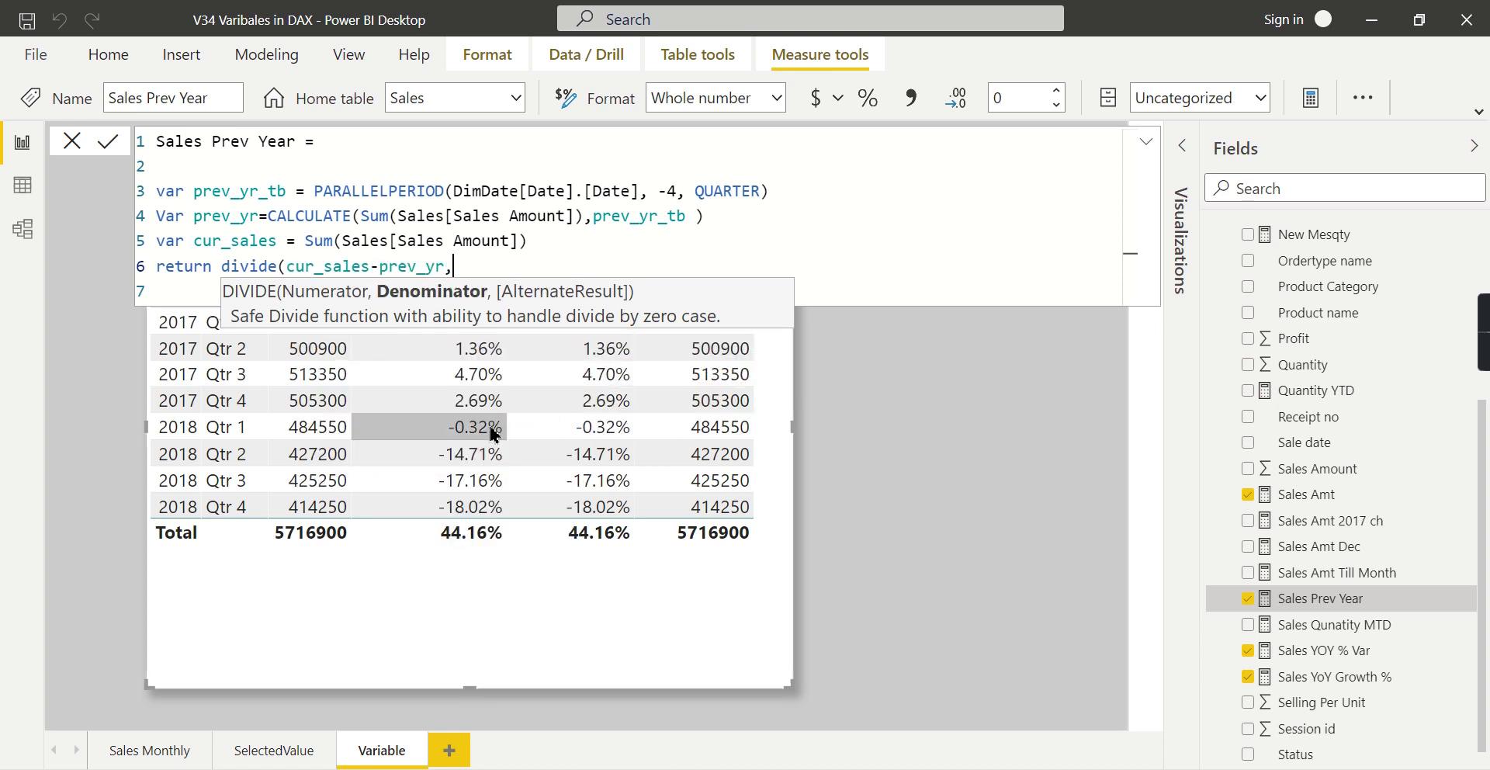
pyautogui.write('pre')
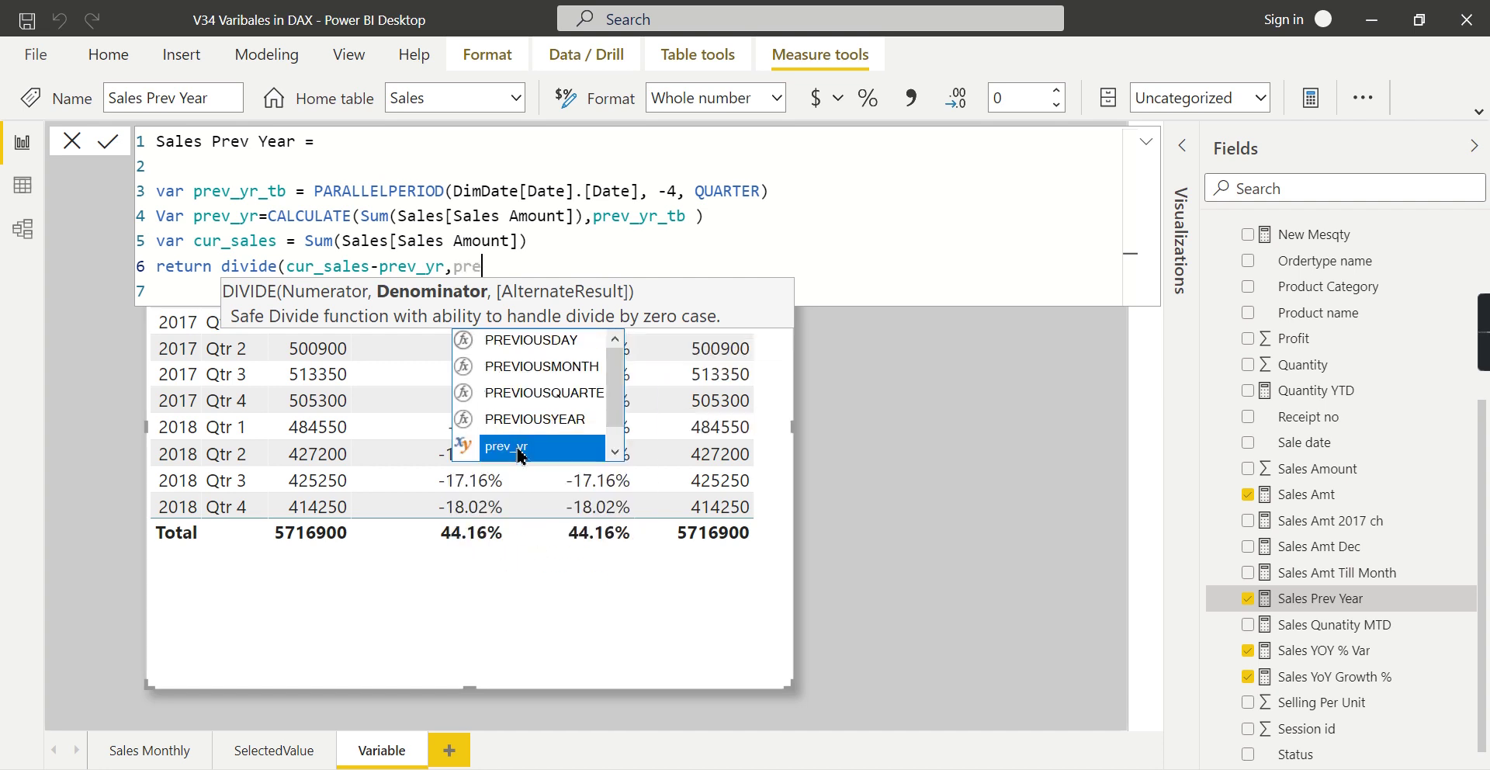
pyautogui.click(520, 449)
pyautogui.write(')')
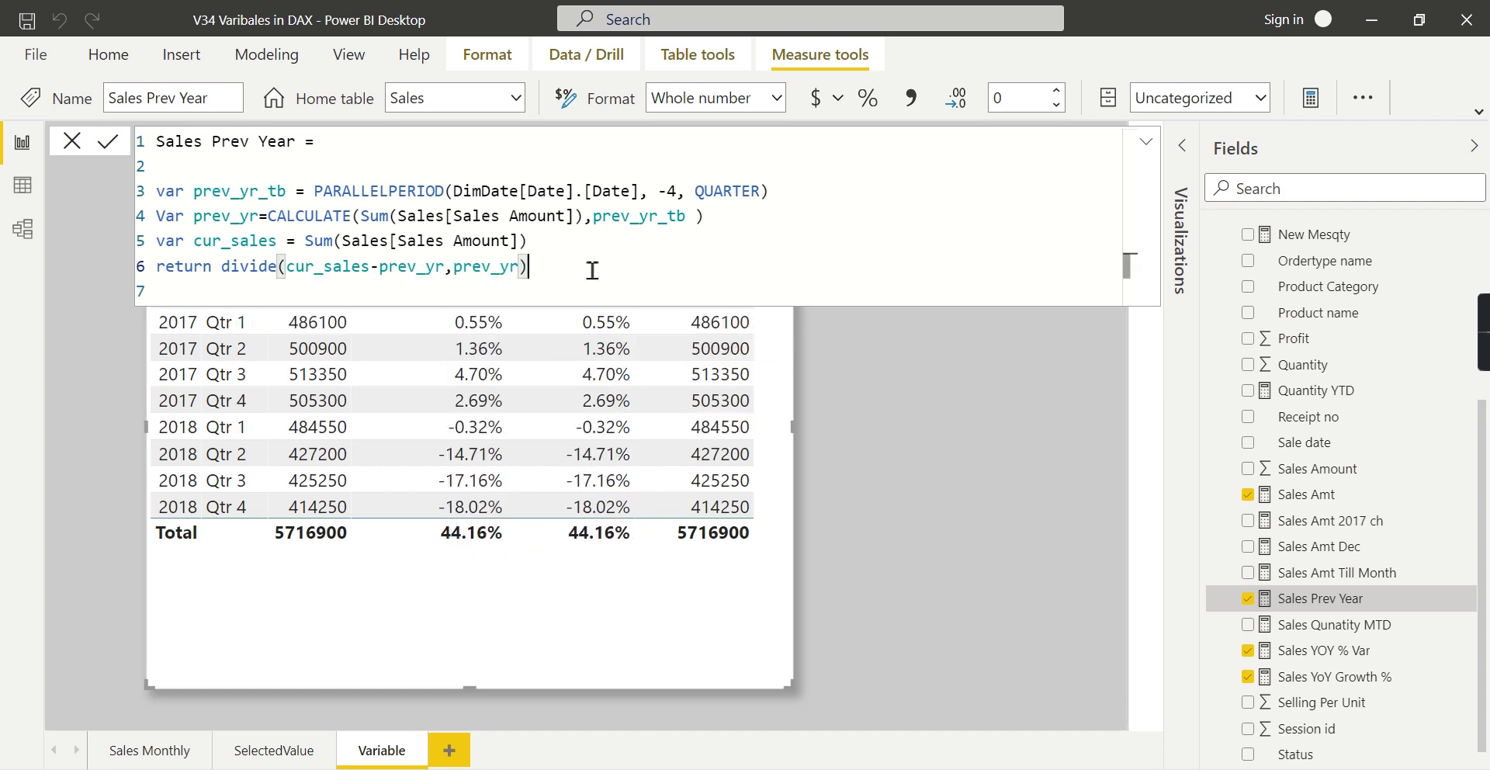
# Step: Commit the Sales Prev Year formula and format the measure as a percentage with 2 decimal places
pyautogui.press('Return')
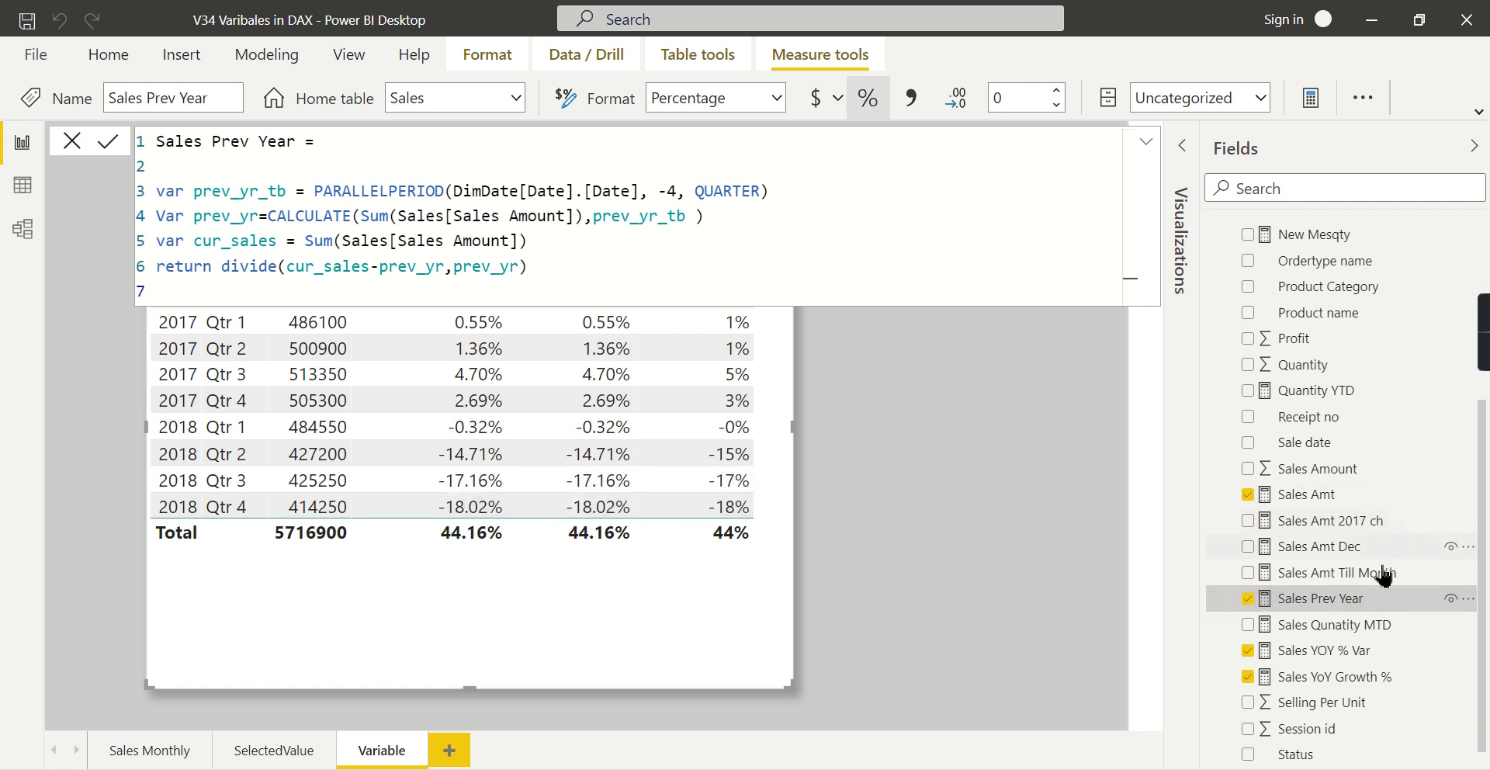
pyautogui.click(1059, 91)
pyautogui.click(1058, 91)
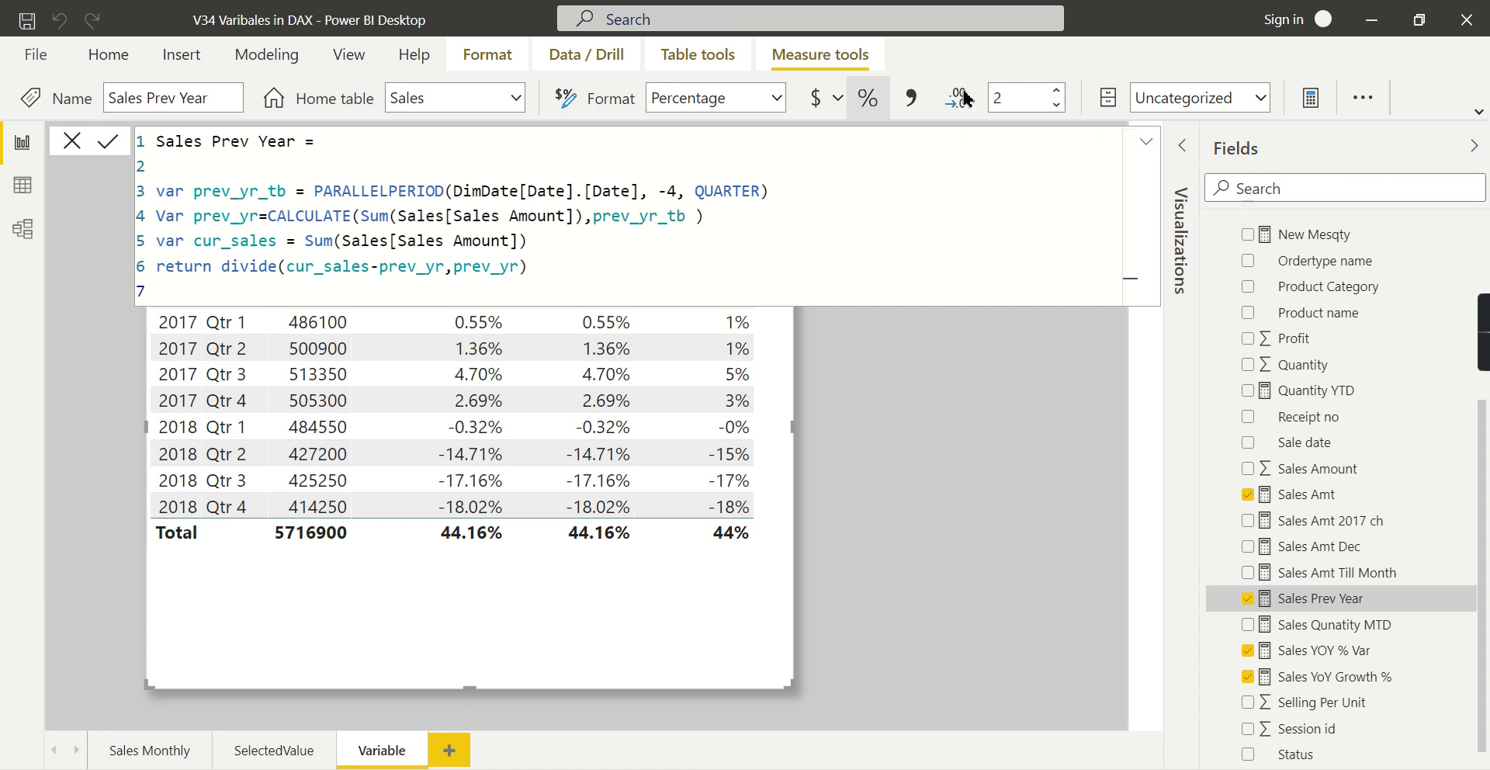